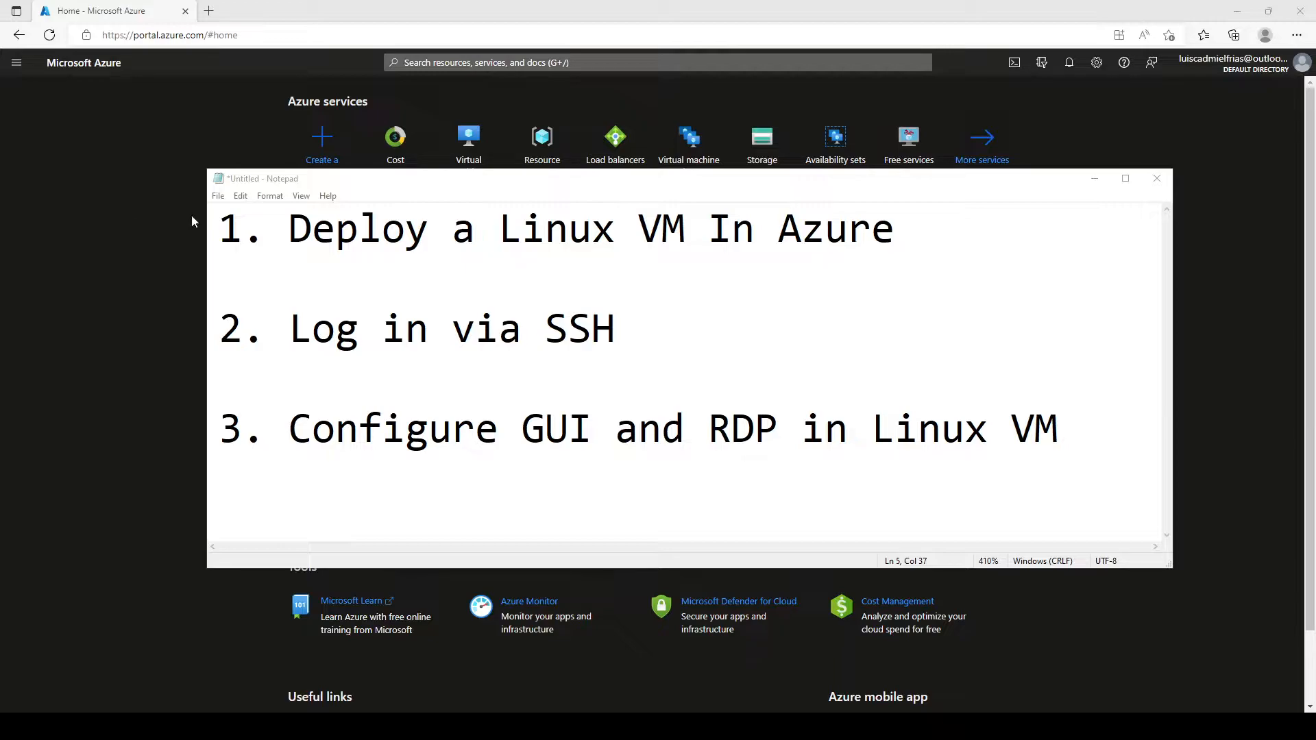
# Step: Start a new virtual machine and create the resource group linux-rg1 for it
pyautogui.click(323, 158)
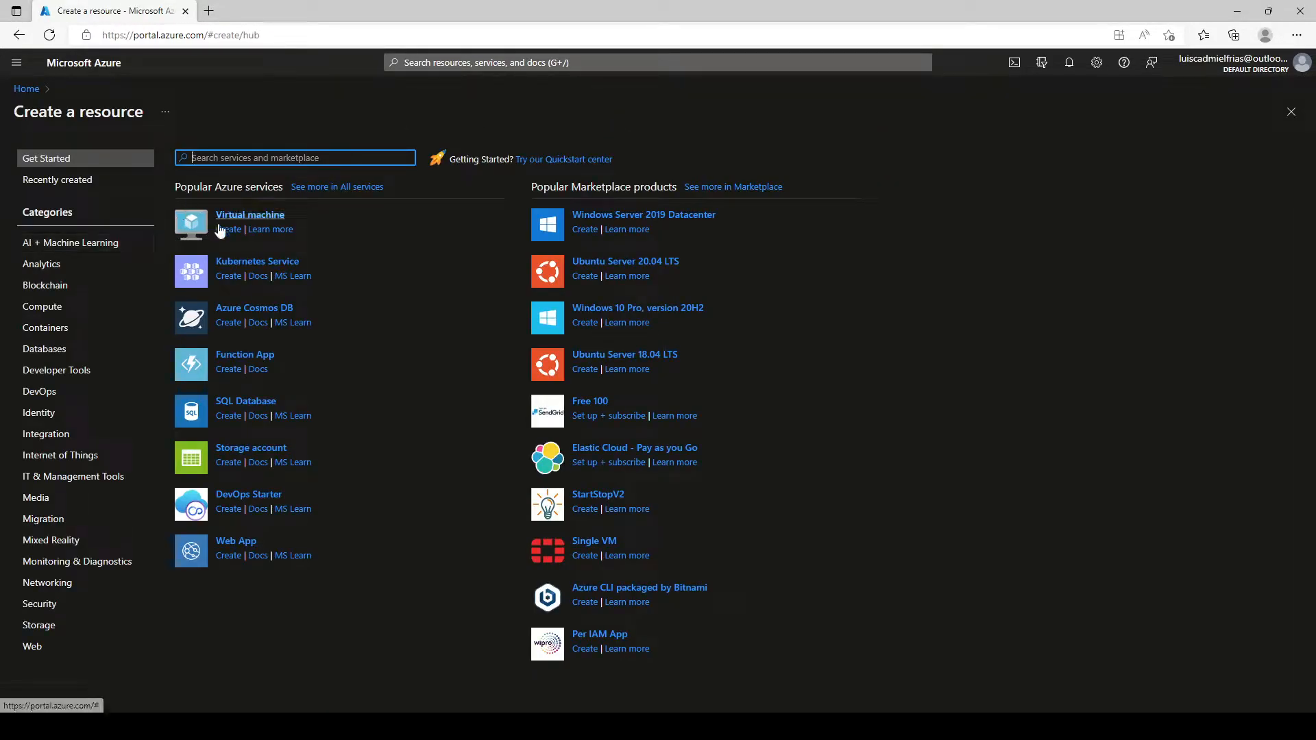
pyautogui.click(223, 231)
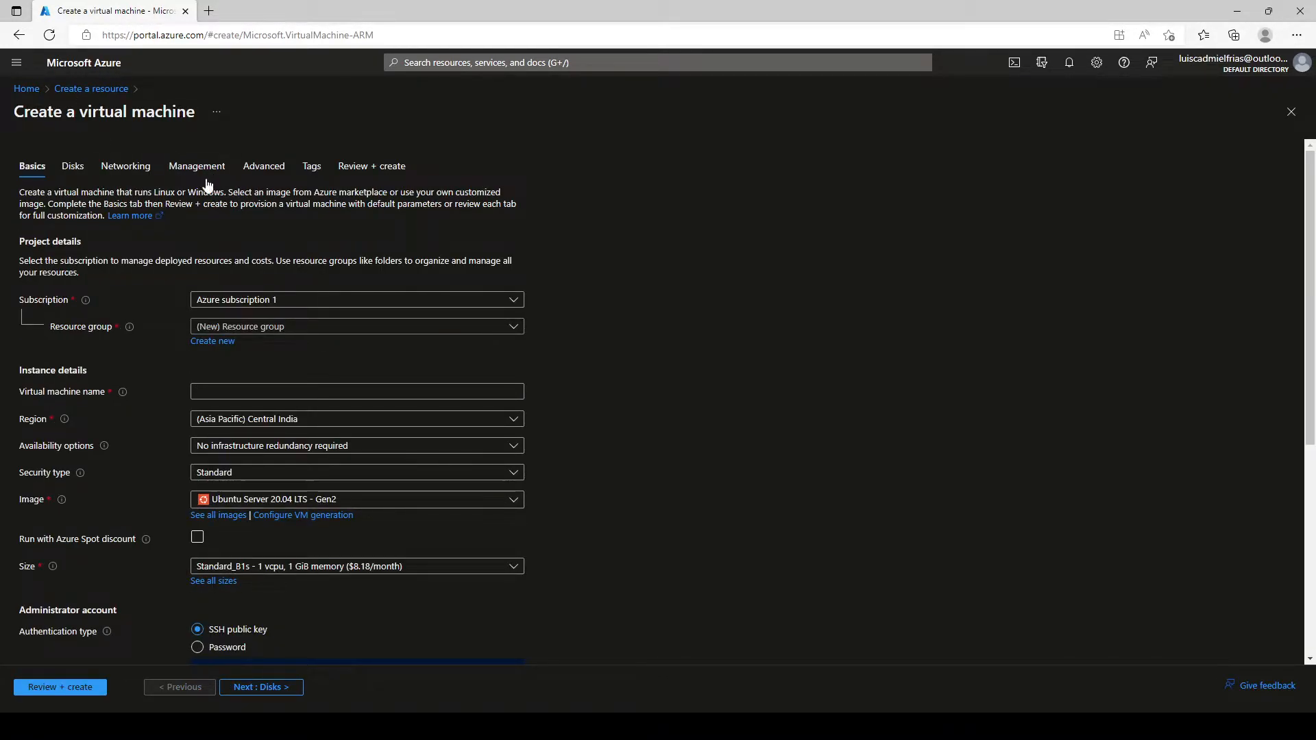
pyautogui.click(226, 342)
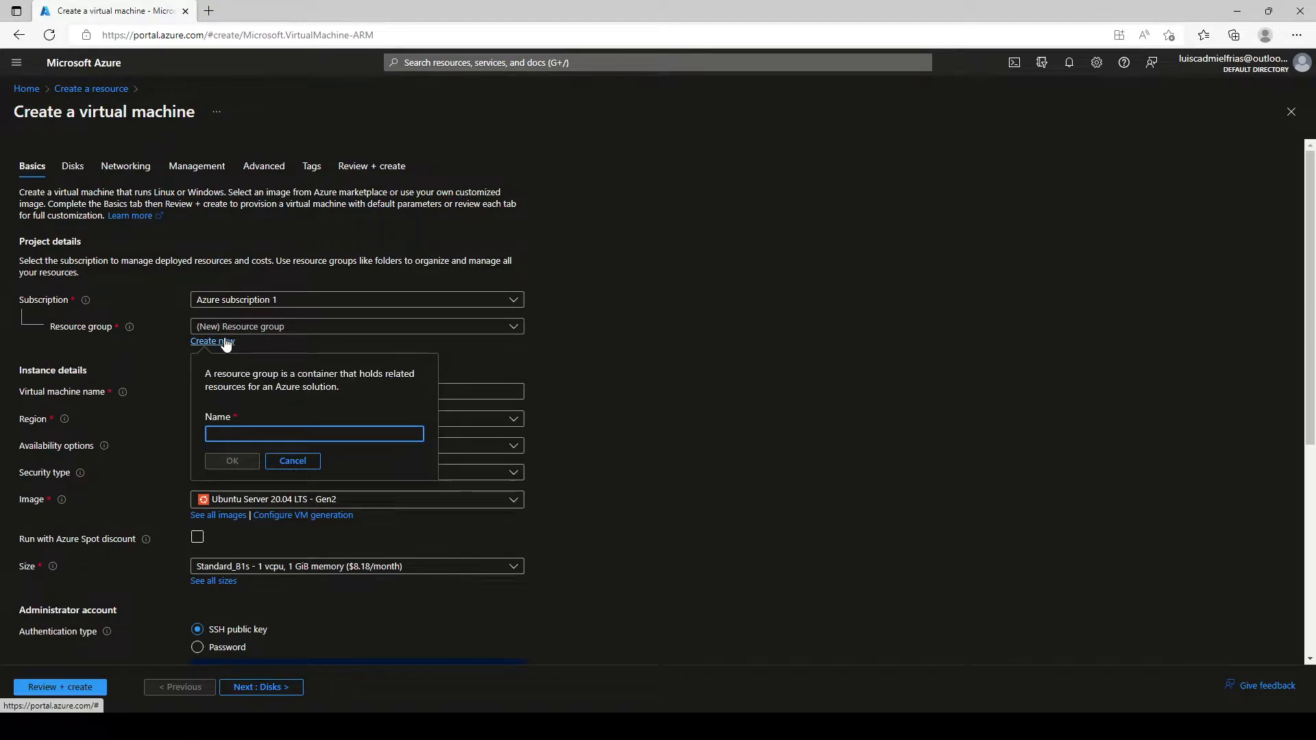
pyautogui.write('linux-')
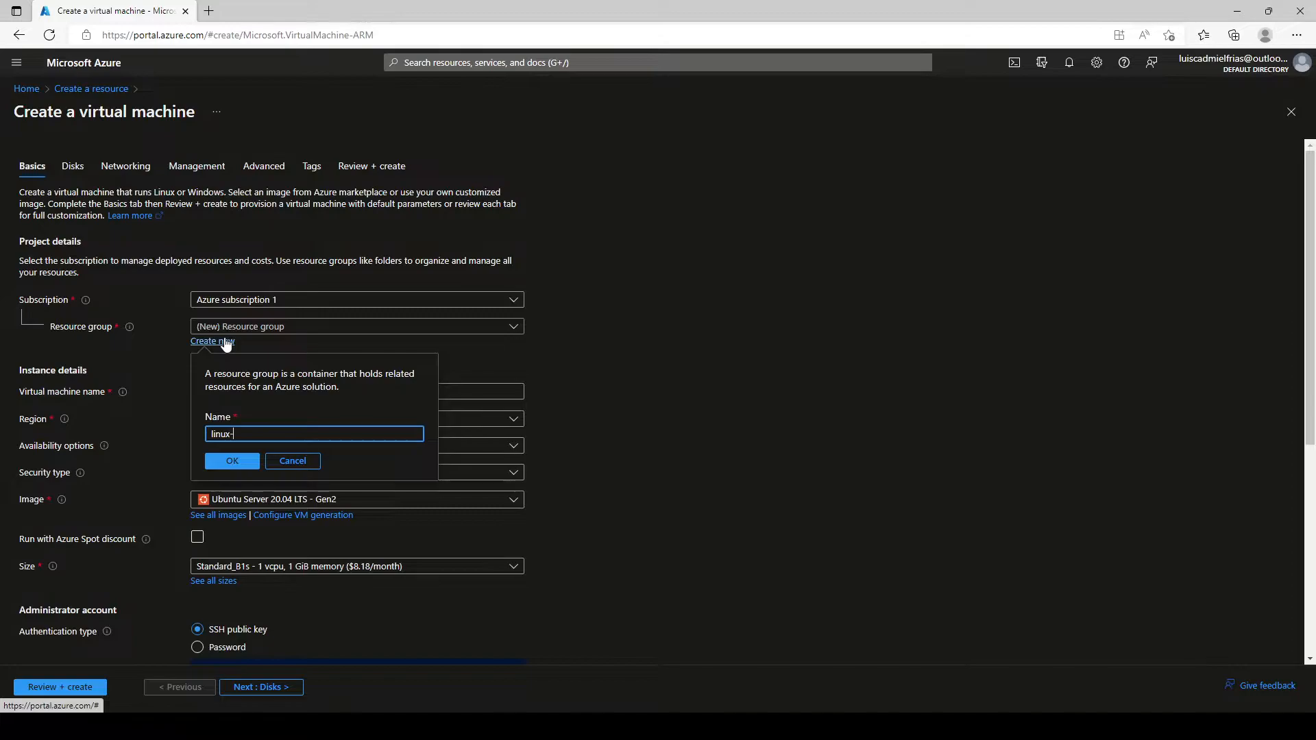
pyautogui.write('rg1')
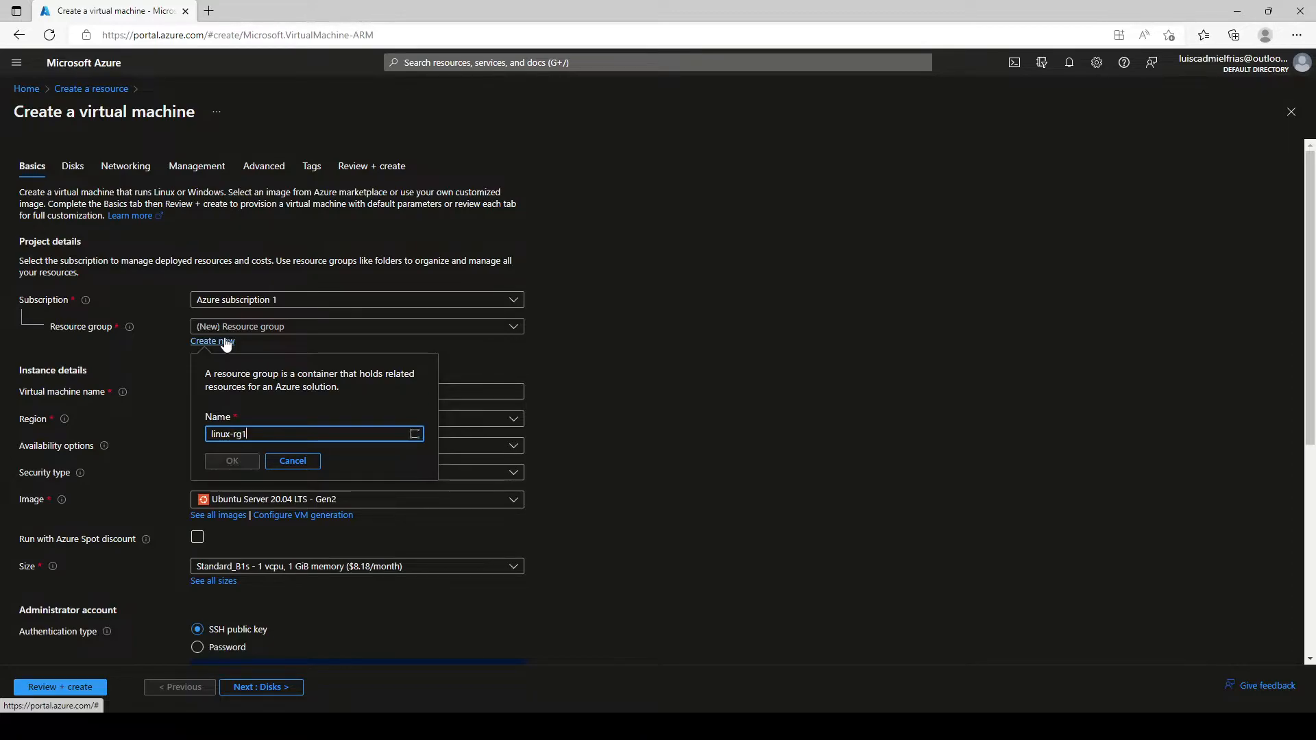
pyautogui.click(226, 462)
# Step: Name the VM testmachine-01 and set its region to (US) East US
pyautogui.click(222, 394)
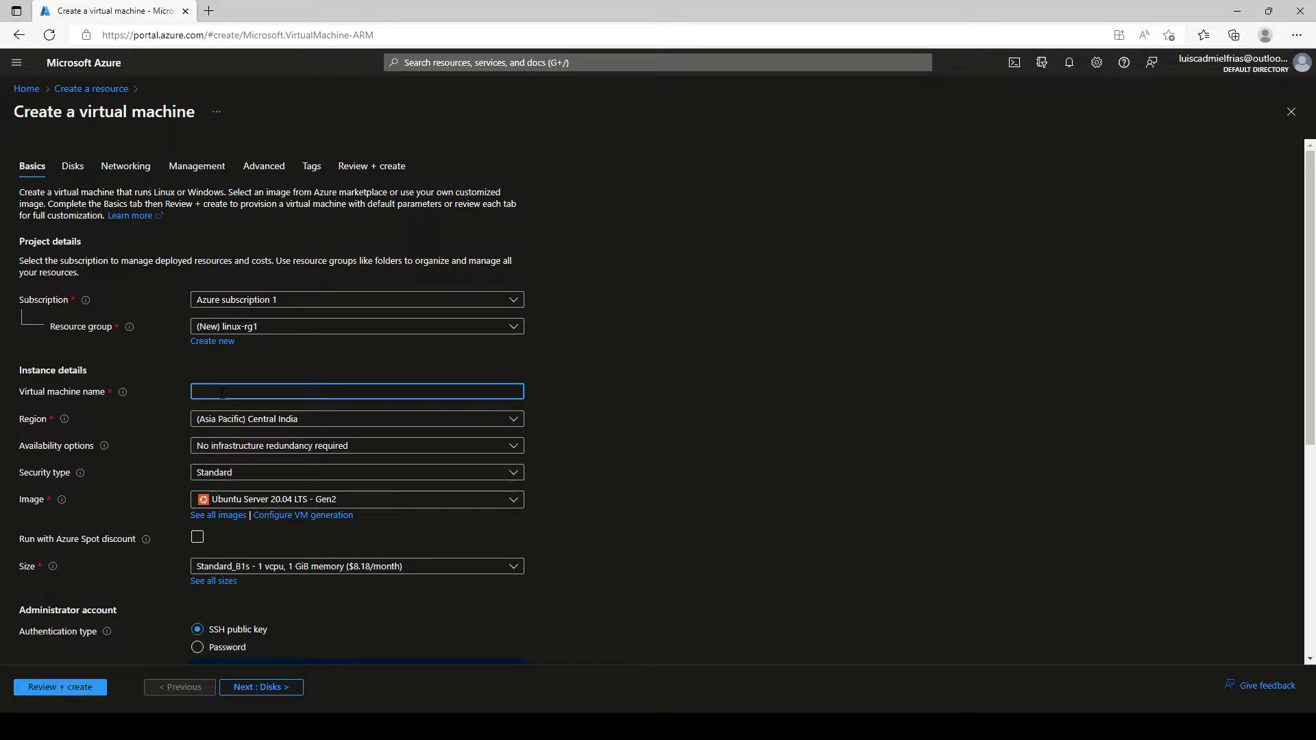
pyautogui.write('testmachine-01')
pyautogui.click(209, 421)
pyautogui.scroll(5, 296, 286)
pyautogui.click(268, 149)
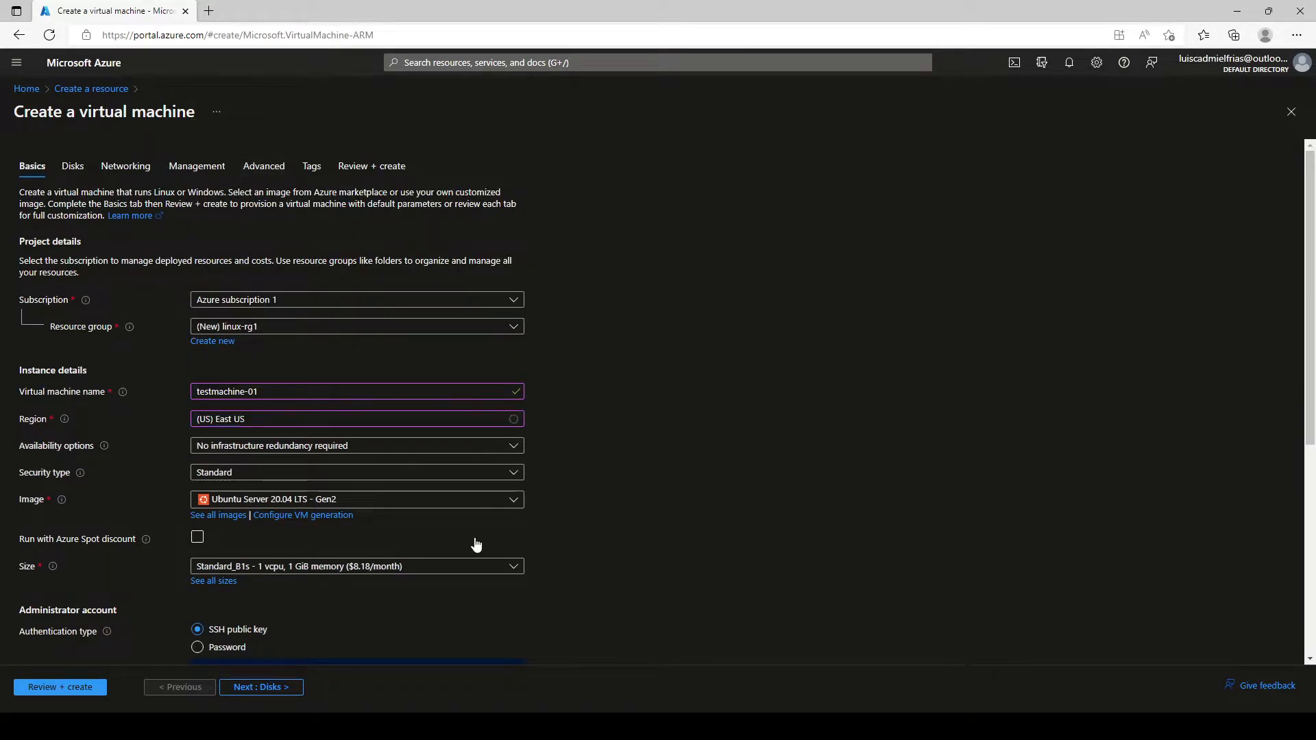
pyautogui.scroll(-1, 470, 541)
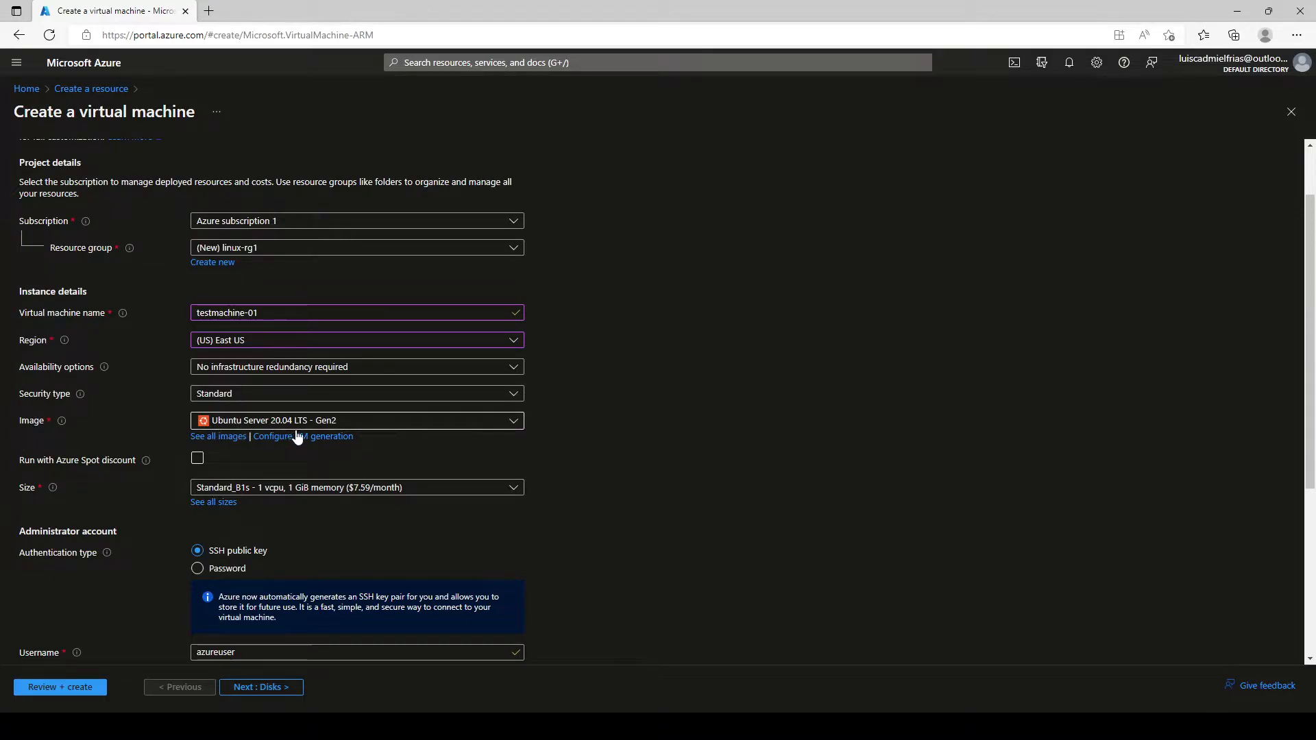
pyautogui.scroll(-2, 158, 487)
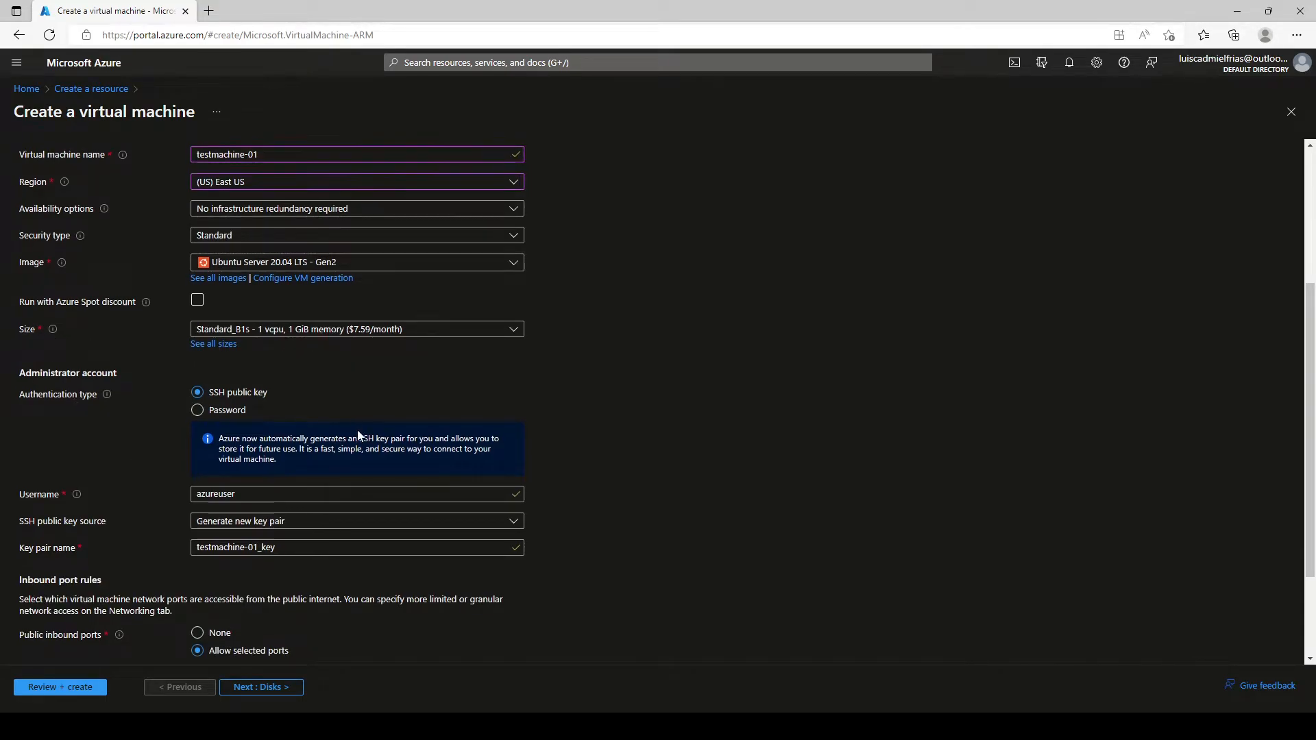
pyautogui.scroll(-1, 357, 436)
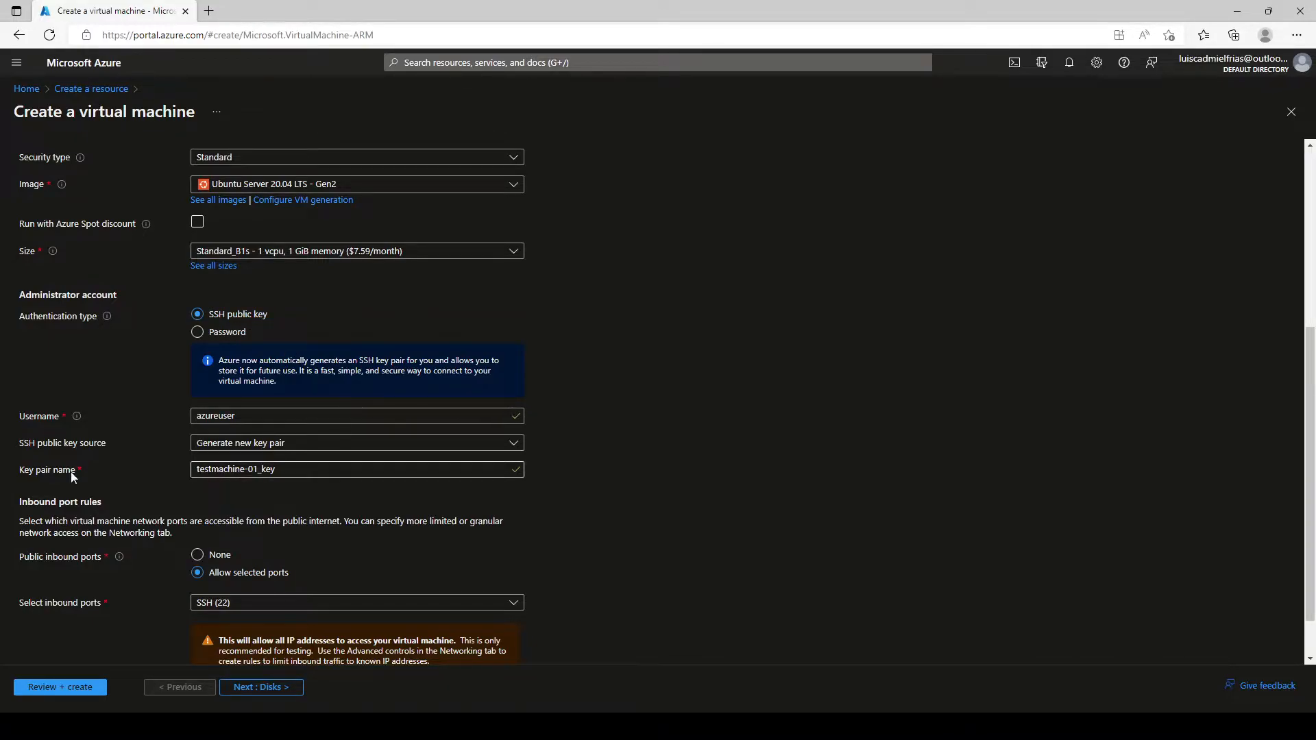
# Step: Set the key pair name to myKey and continue to the Disks settings
pyautogui.moveTo(276, 472); pyautogui.dragTo(19, 503)
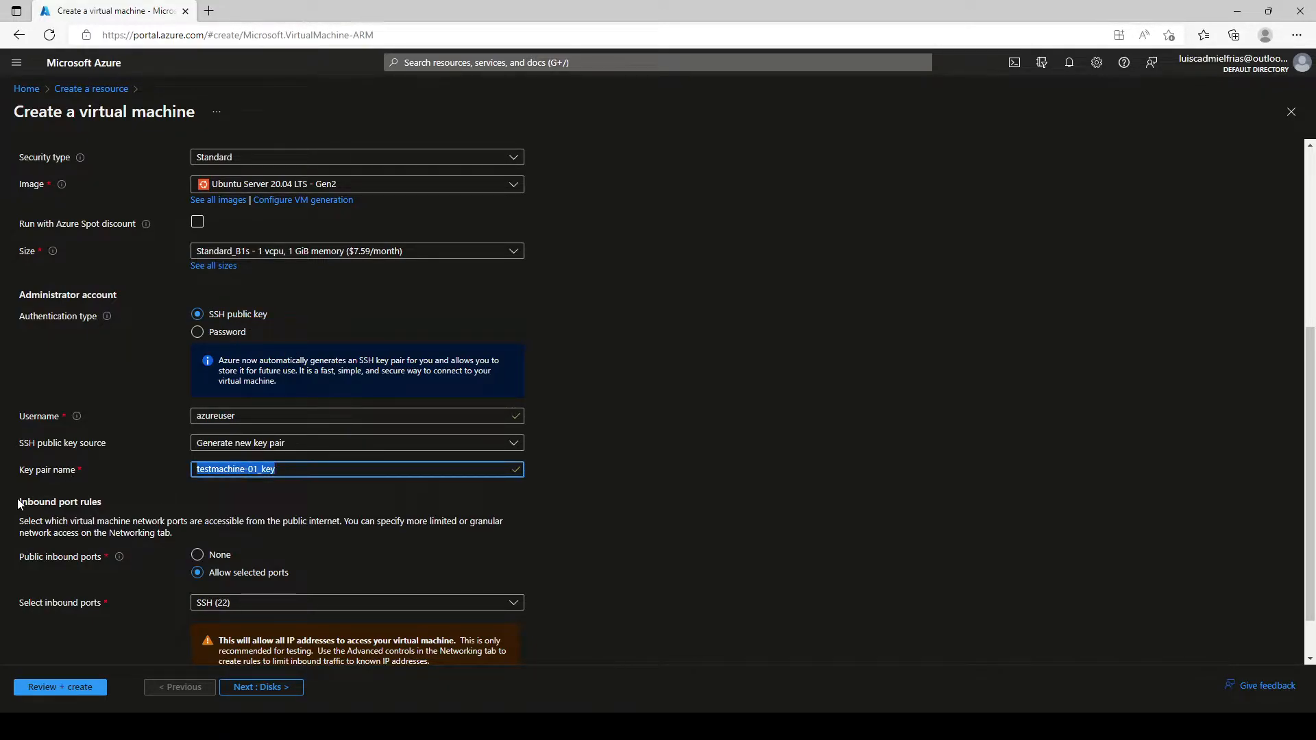
pyautogui.write('myKey')
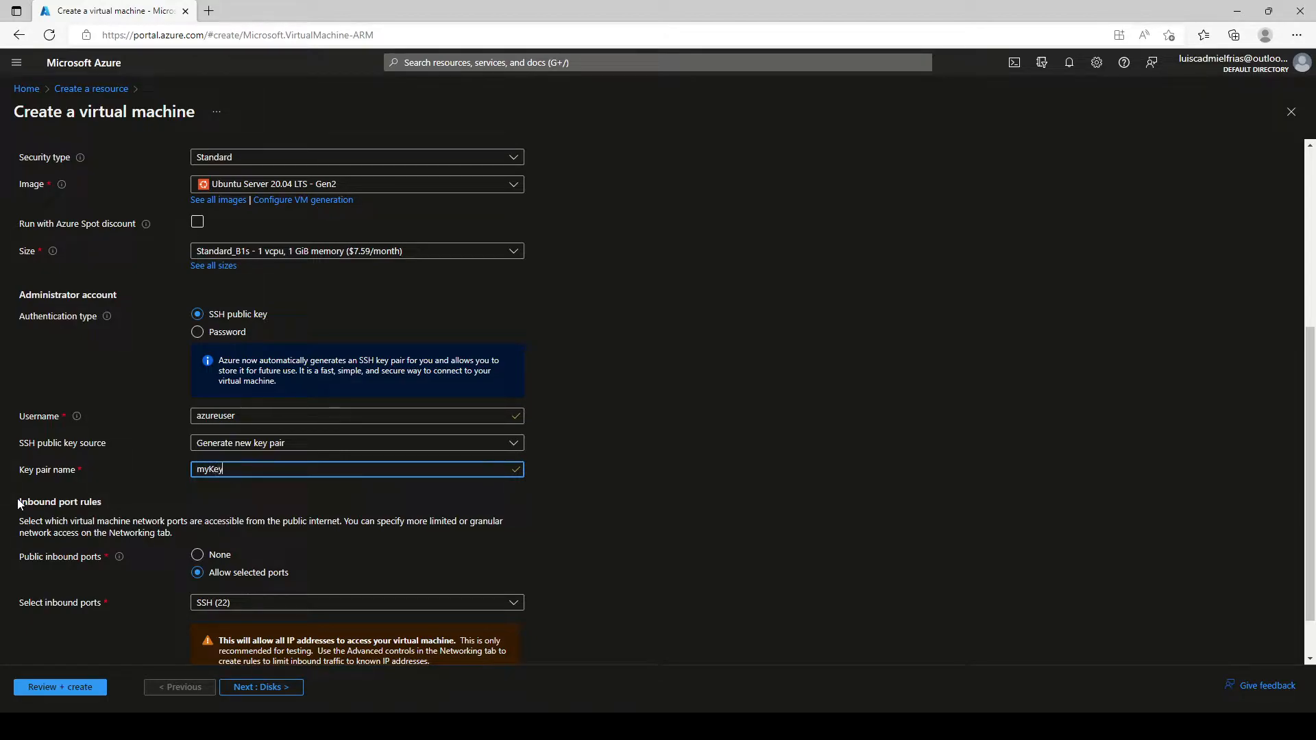
pyautogui.scroll(-2, 23, 483)
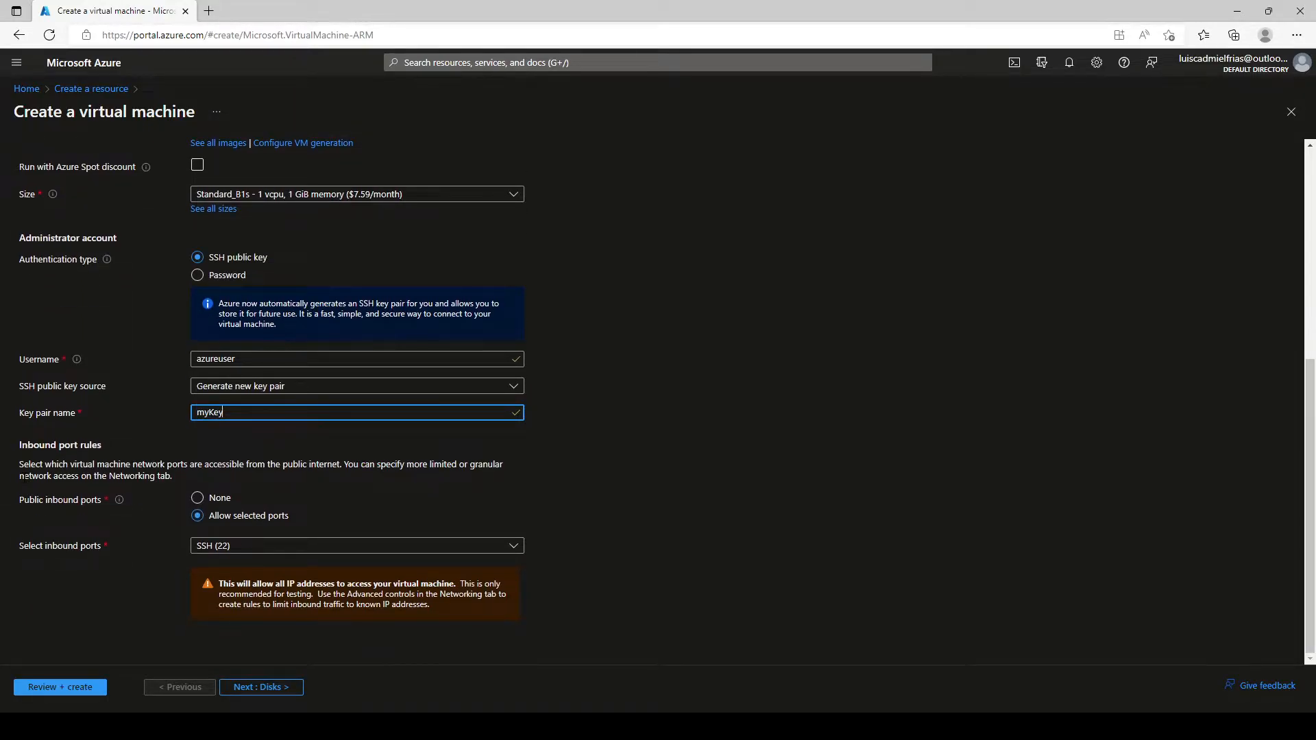
pyautogui.click(245, 688)
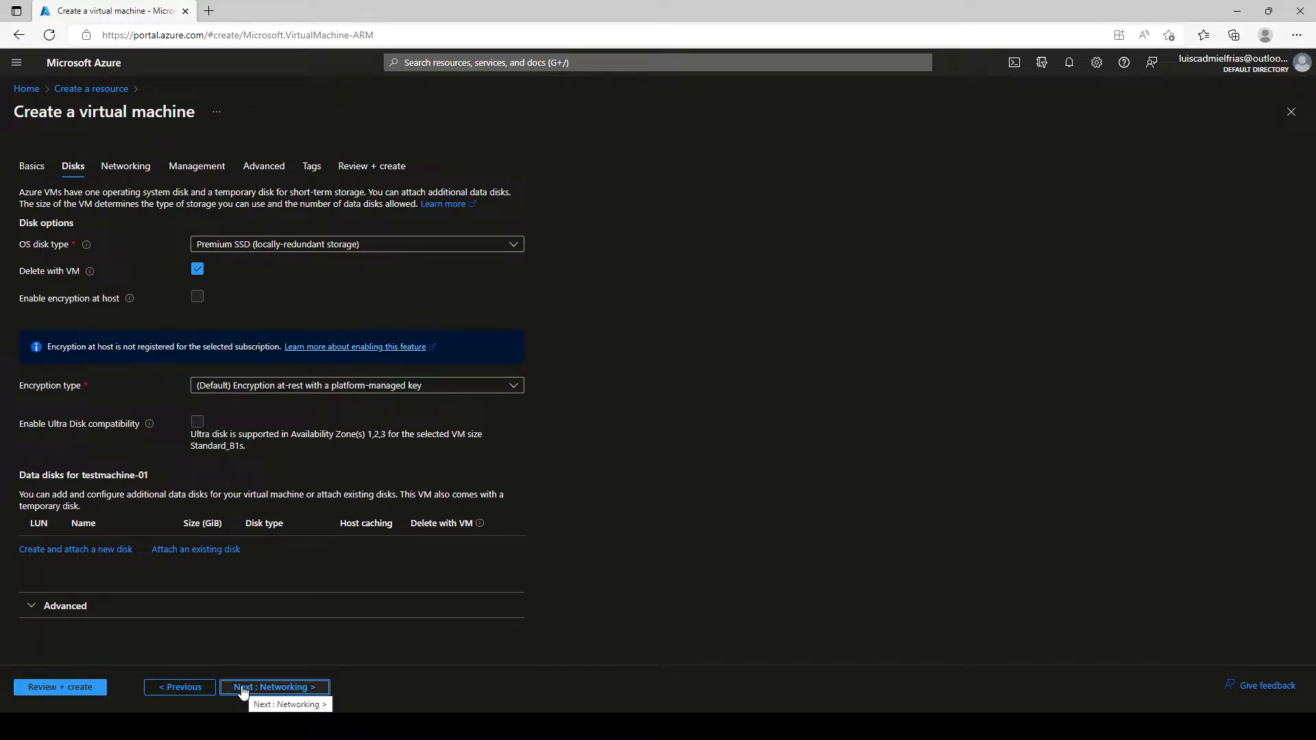
# Step: Skip past Disks and Networking to Review + create, then submit the validated VM
pyautogui.click(309, 690)
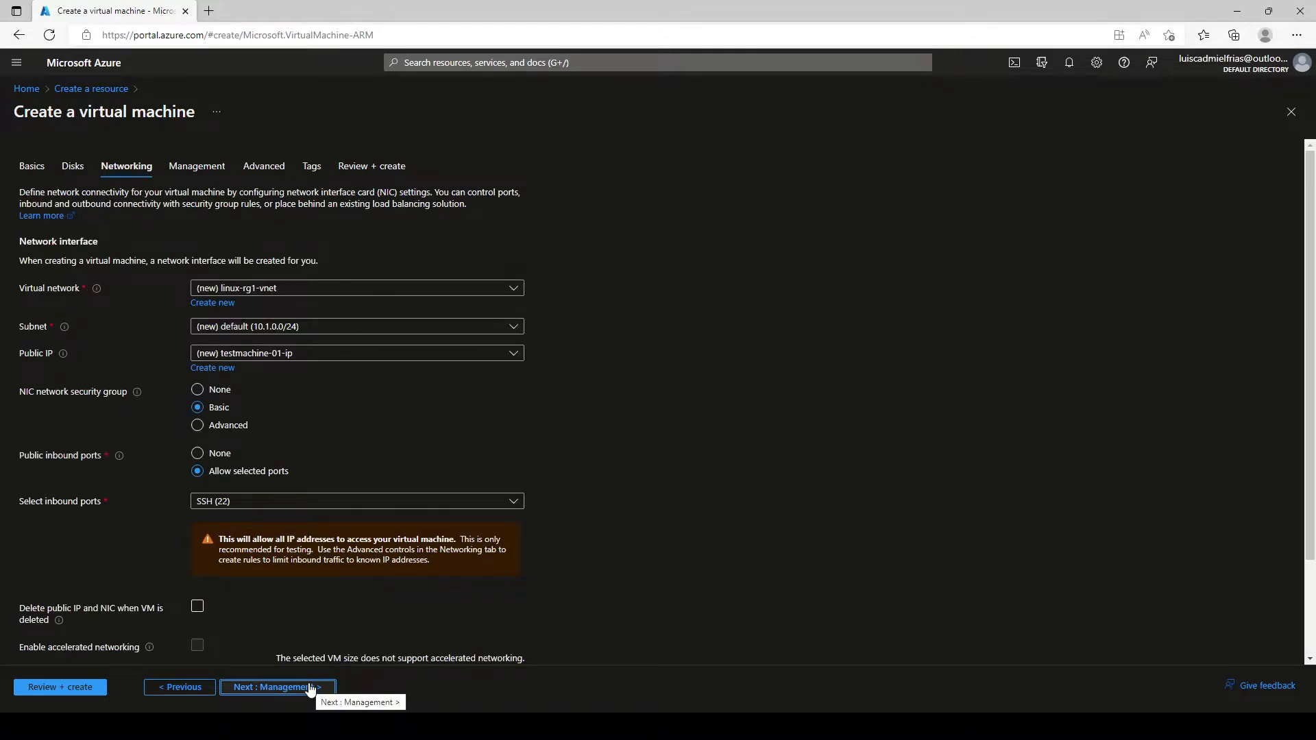
pyautogui.click(92, 688)
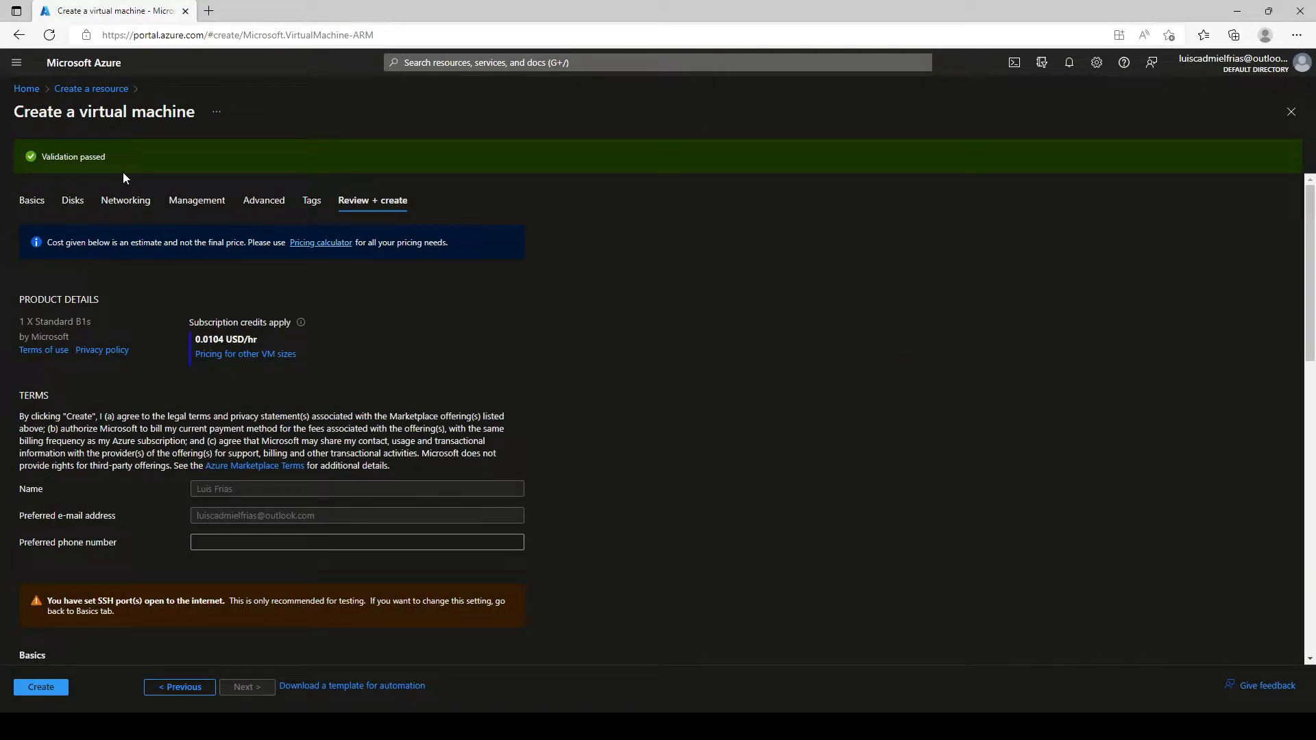
pyautogui.click(61, 690)
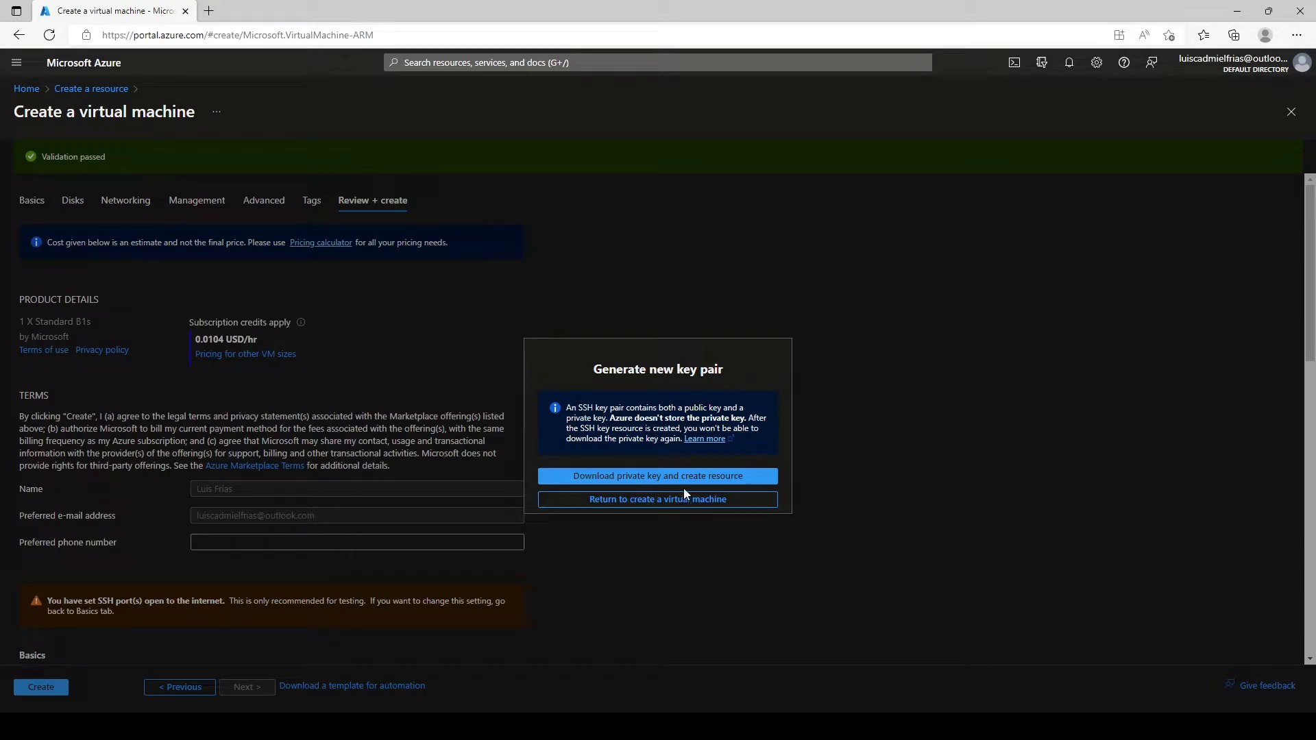
# Step: Download the myKey private key, deploy, then open the running testmachine-01 resource
pyautogui.click(664, 477)
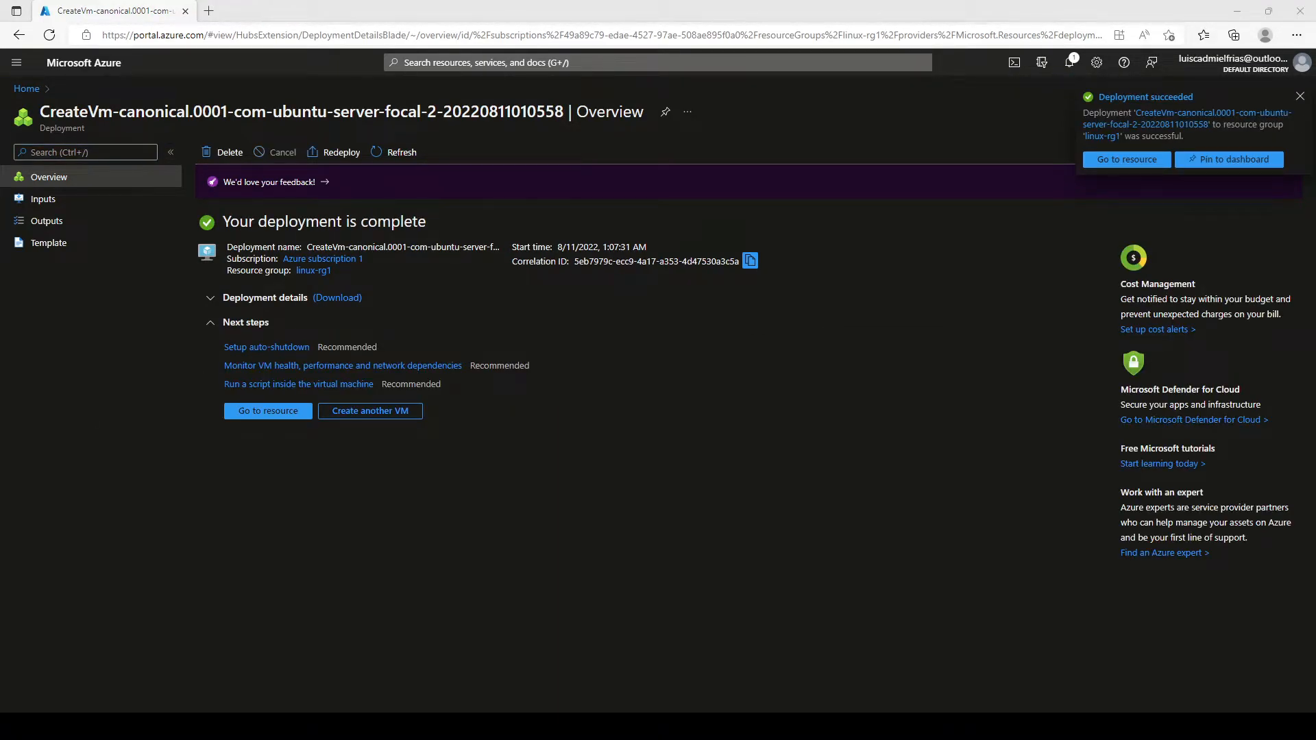
pyautogui.click(271, 413)
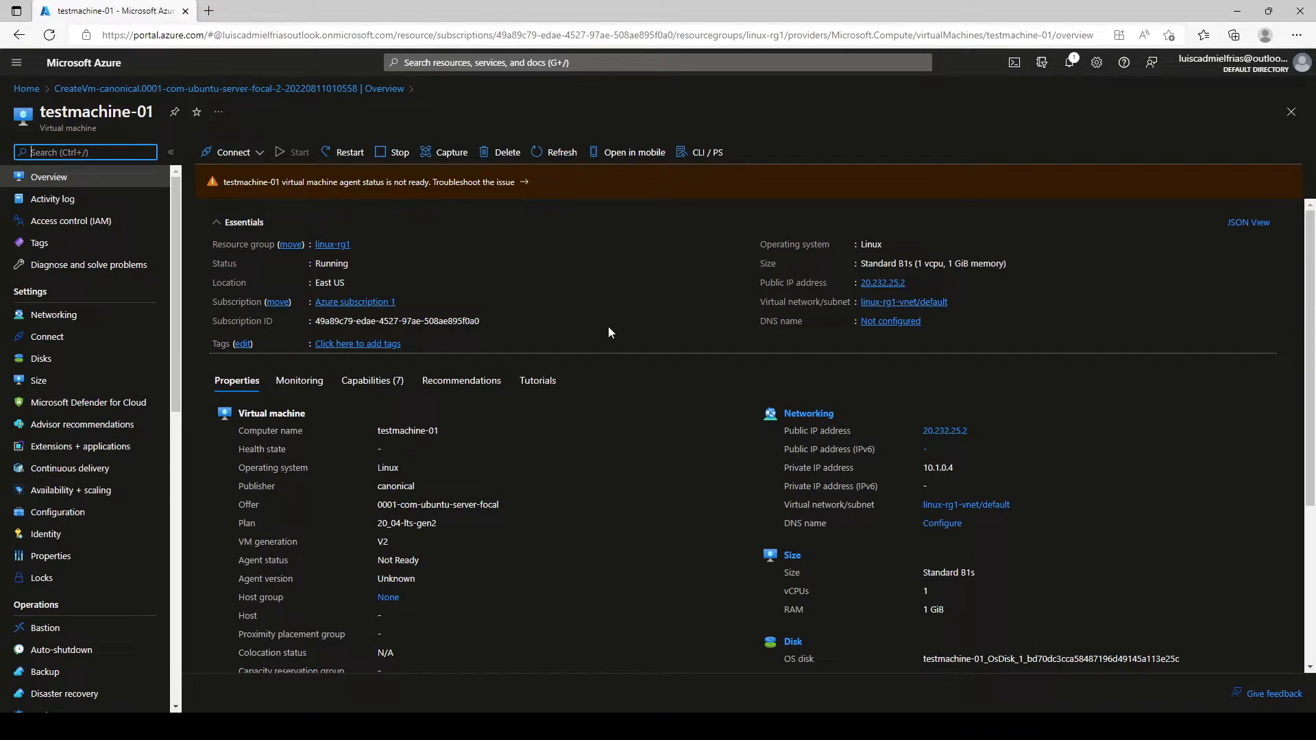
# Step: Choose SSH from the testmachine-01 Connect menu
pyautogui.click(233, 152)
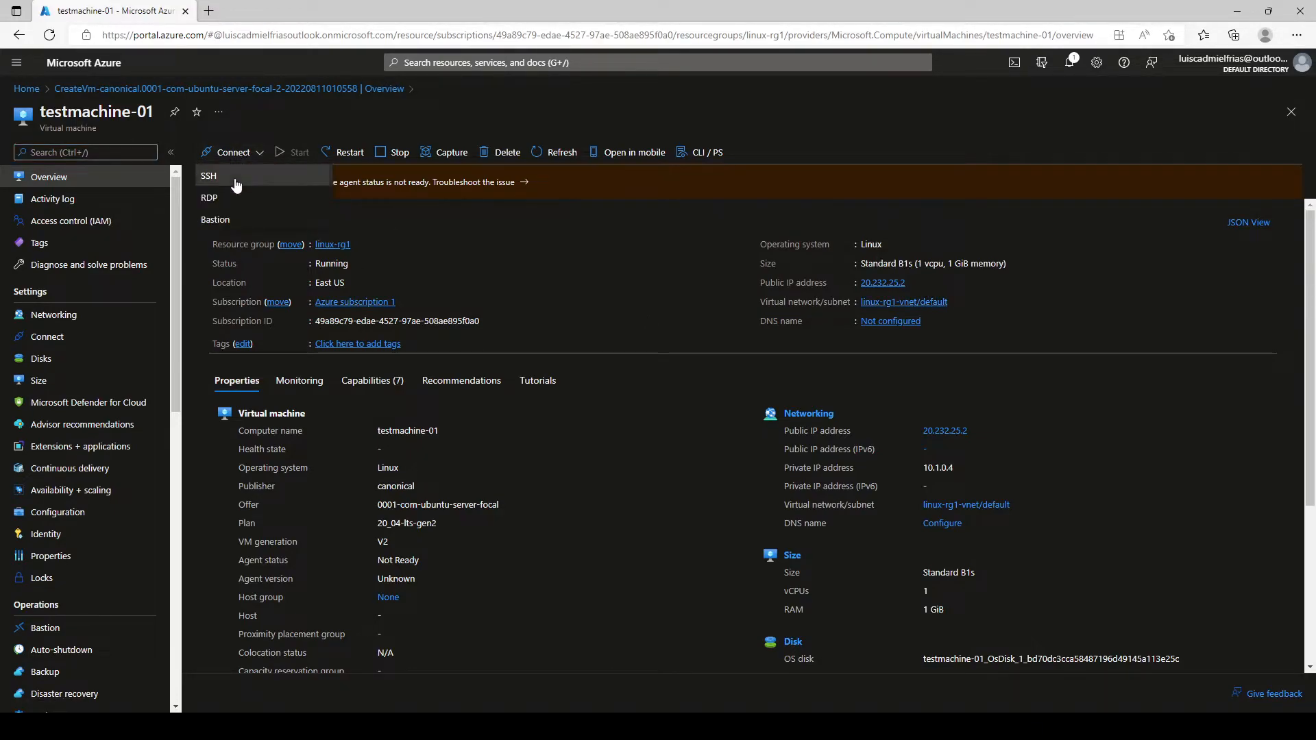
pyautogui.click(218, 175)
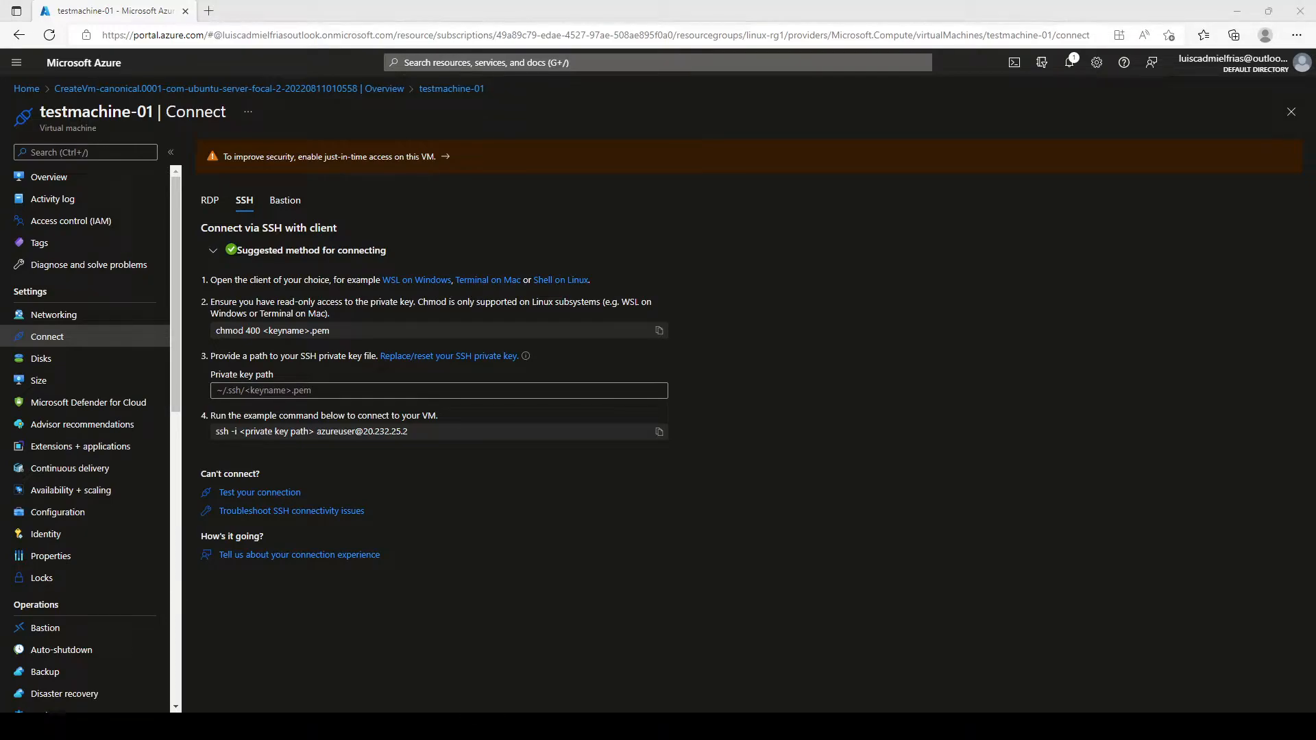
# Step: In PowerShell, recall the ssh -i ~/Downloads/myKey.pem azureuser@ command without the old IP
pyautogui.hotkey('ctrl', 'v')
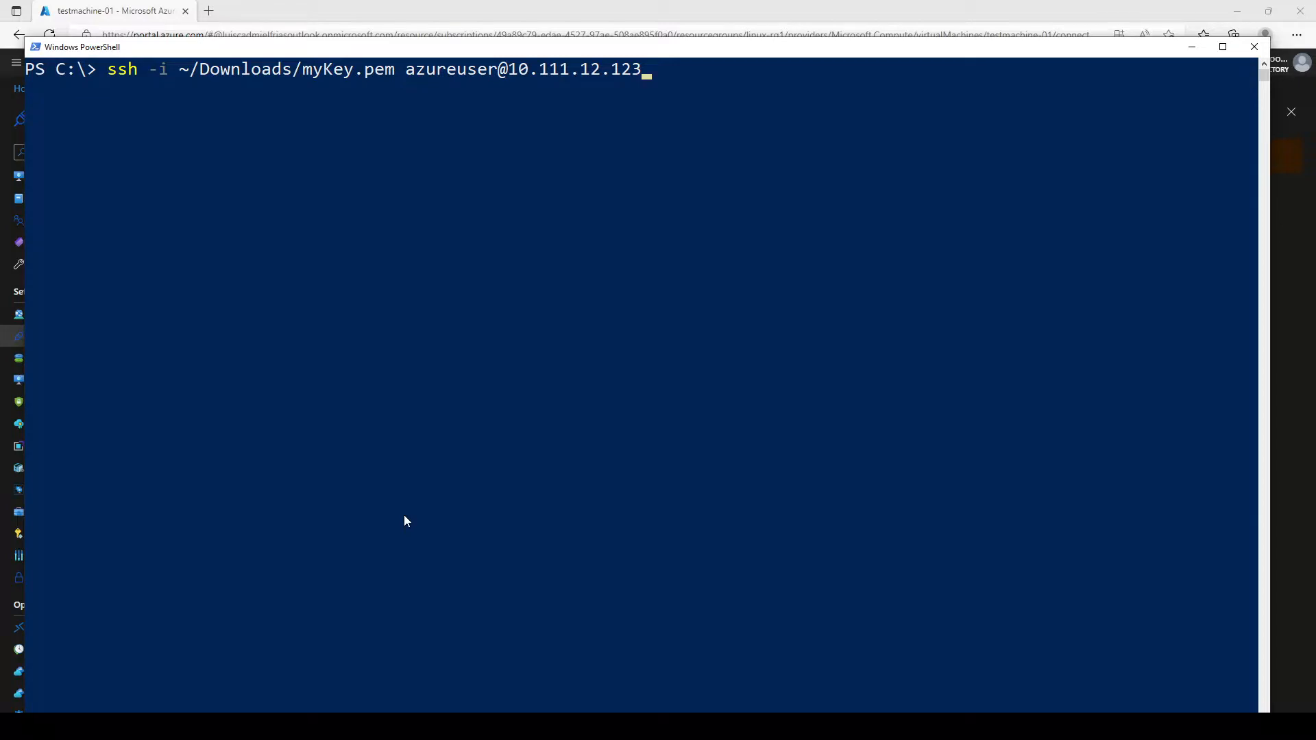
pyautogui.press('BackSpace')
pyautogui.press('BackSpace')
pyautogui.press('BackSpace')
pyautogui.press('BackSpace')
pyautogui.press('BackSpace')
pyautogui.press('BackSpace')
pyautogui.press('BackSpace')
pyautogui.press('BackSpace')
pyautogui.press('BackSpace')
pyautogui.press('BackSpace')
pyautogui.press('BackSpace')
pyautogui.press('BackSpace')
pyautogui.press('BackSpace')
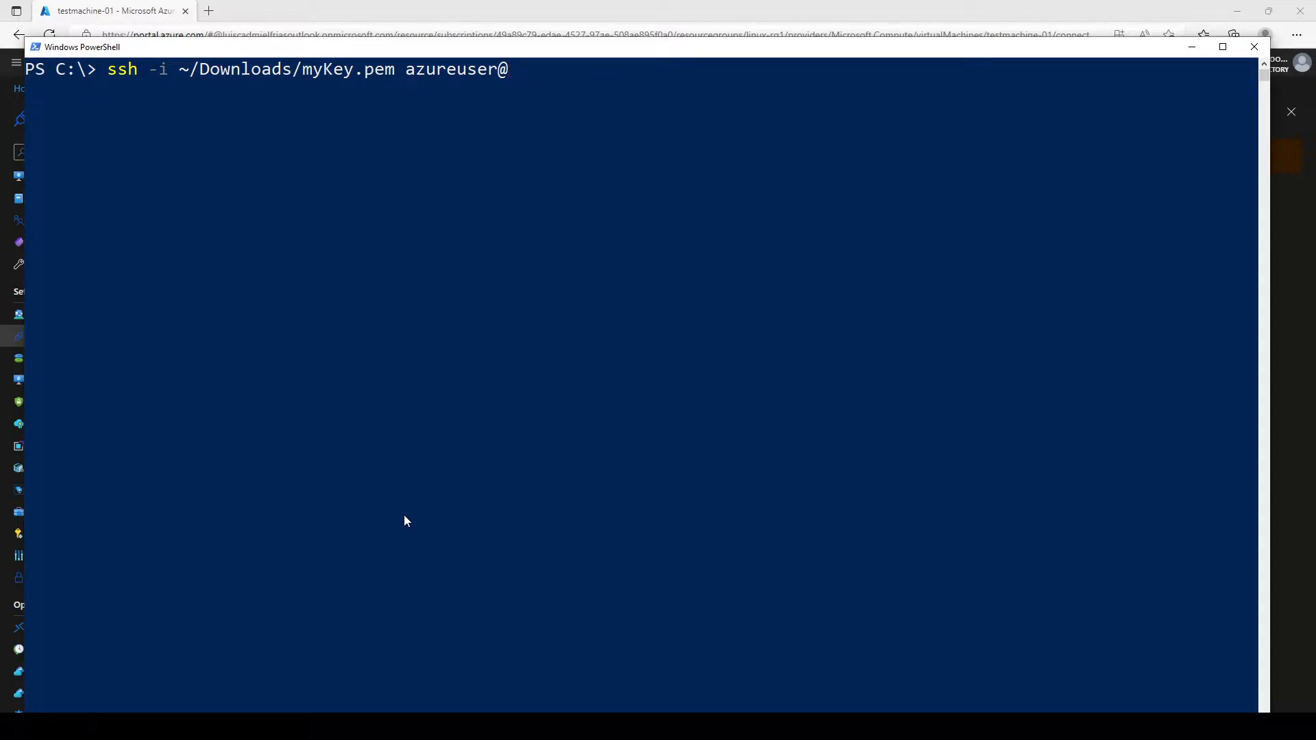
pyautogui.hotkey('alt', 'Tab')
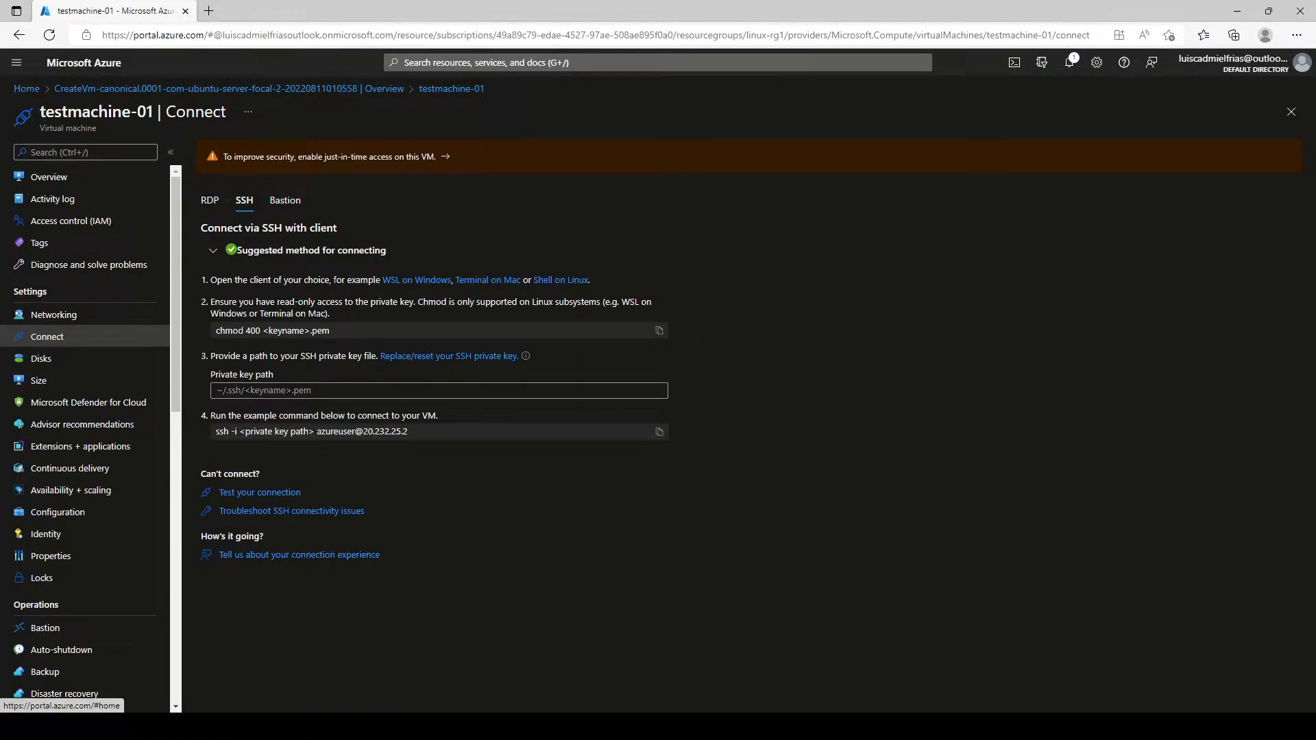
# Step: Copy public IP 20.232.25.2 from the testmachine-01 overview page
pyautogui.click(90, 89)
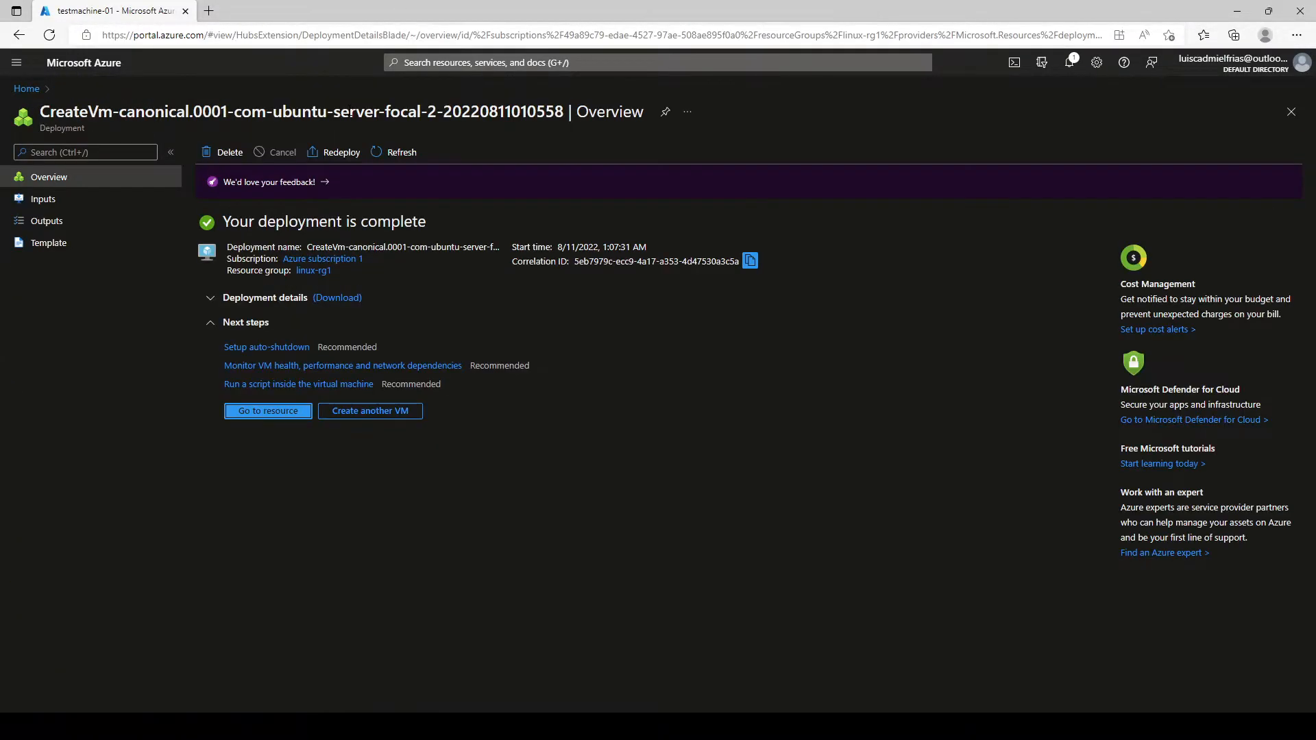
pyautogui.click(288, 410)
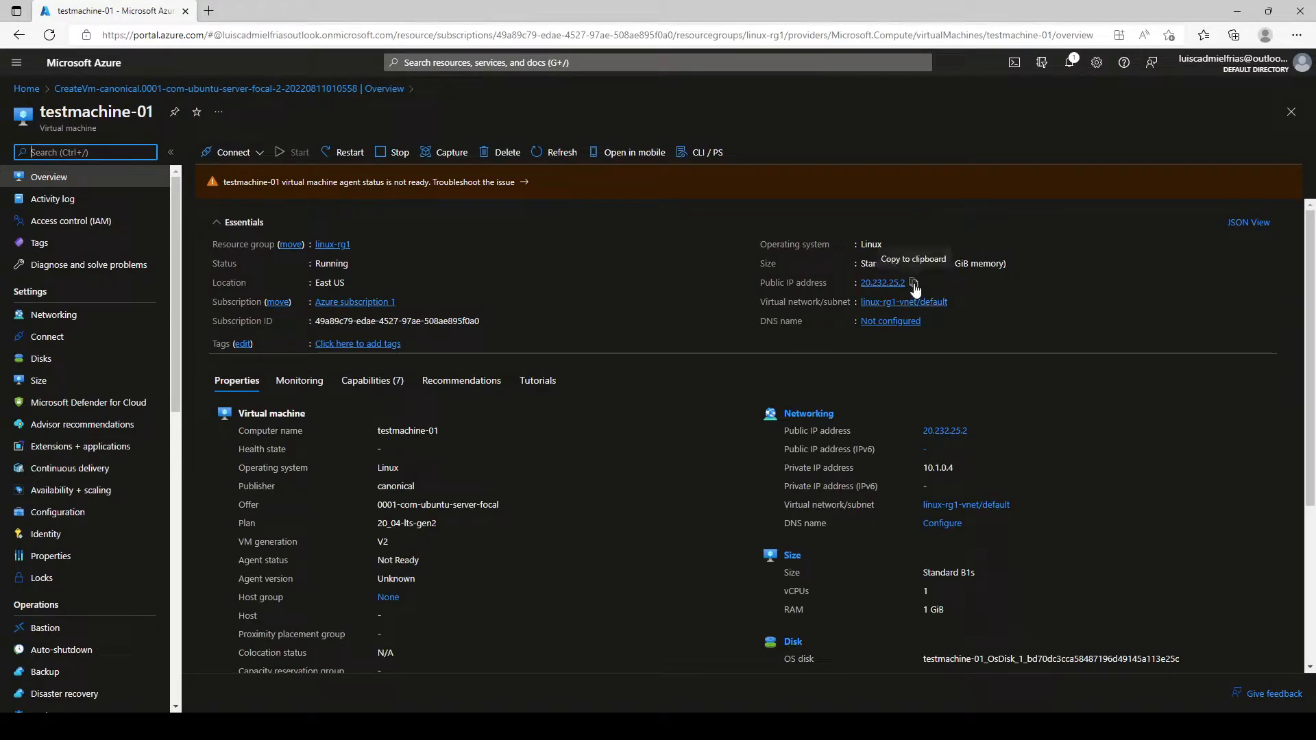
pyautogui.click(914, 284)
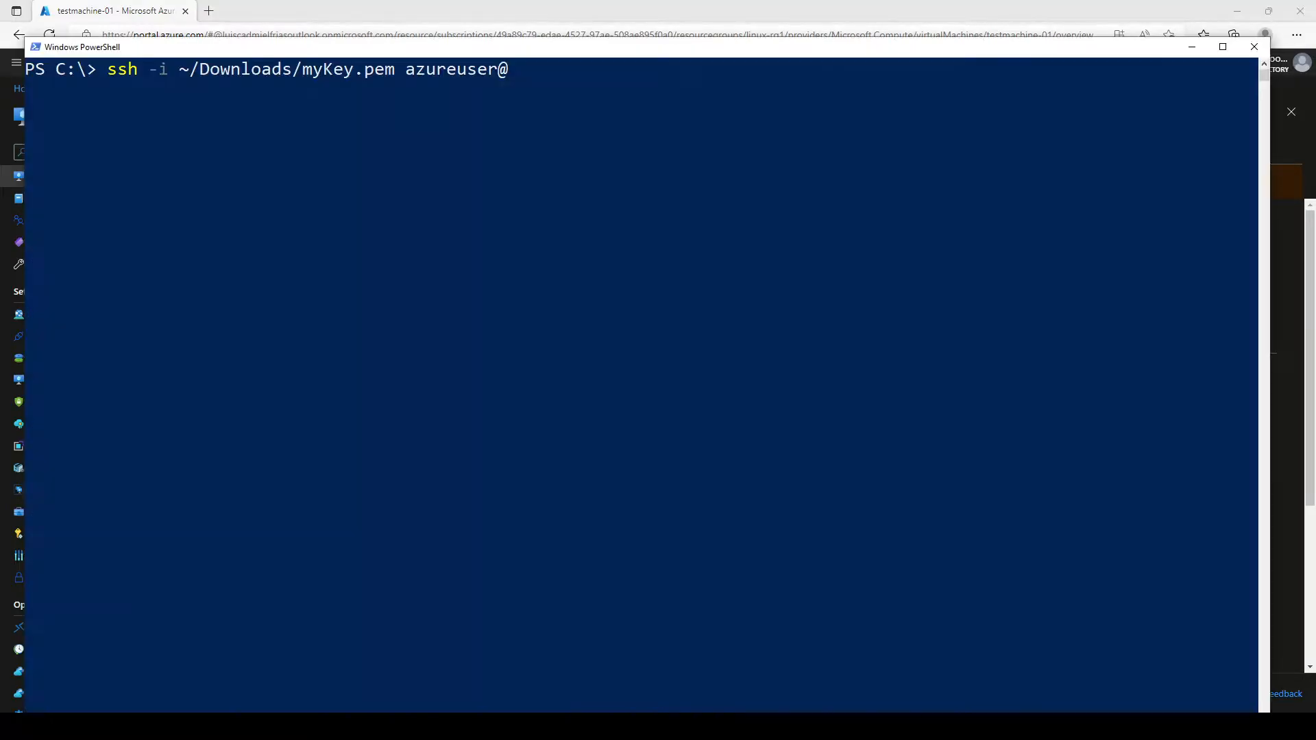
# Step: Paste 20.232.25.2 into the ssh command, run it, and answer yes to the host fingerprint
pyautogui.hotkey('ctrl', 'v')
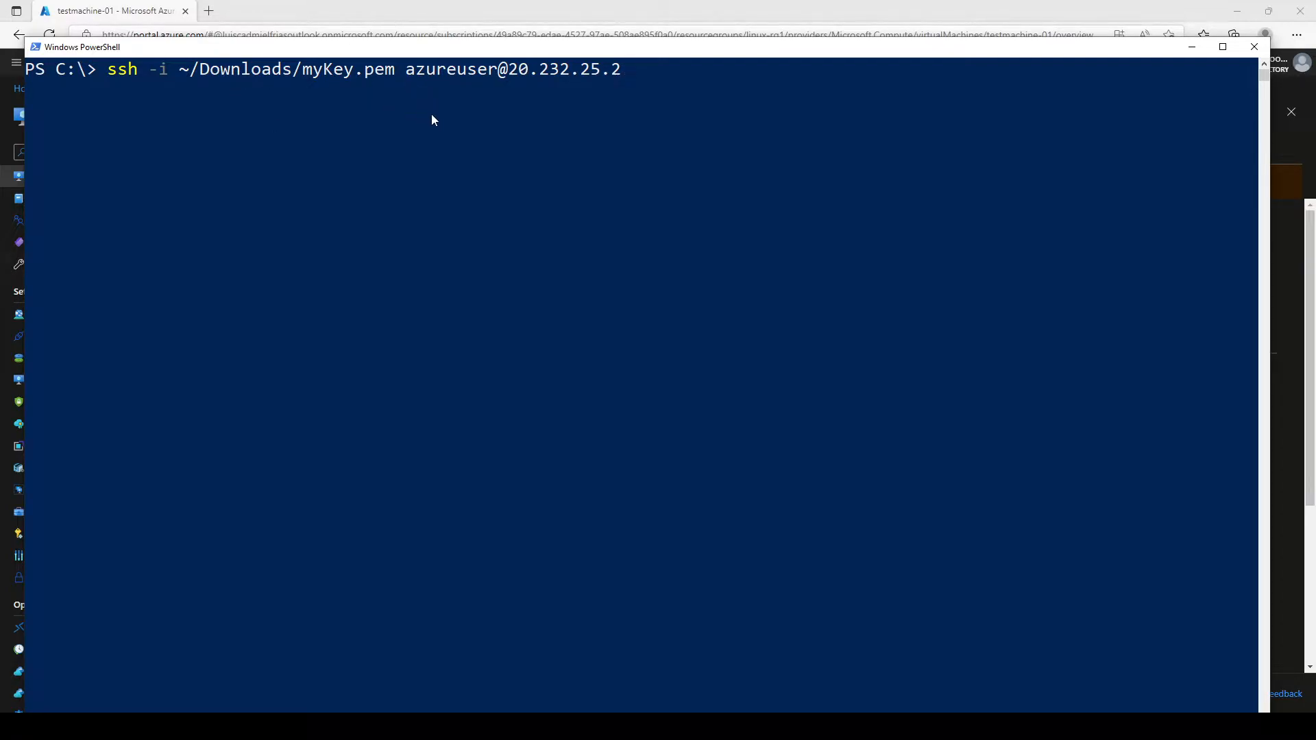
pyautogui.press('Return')
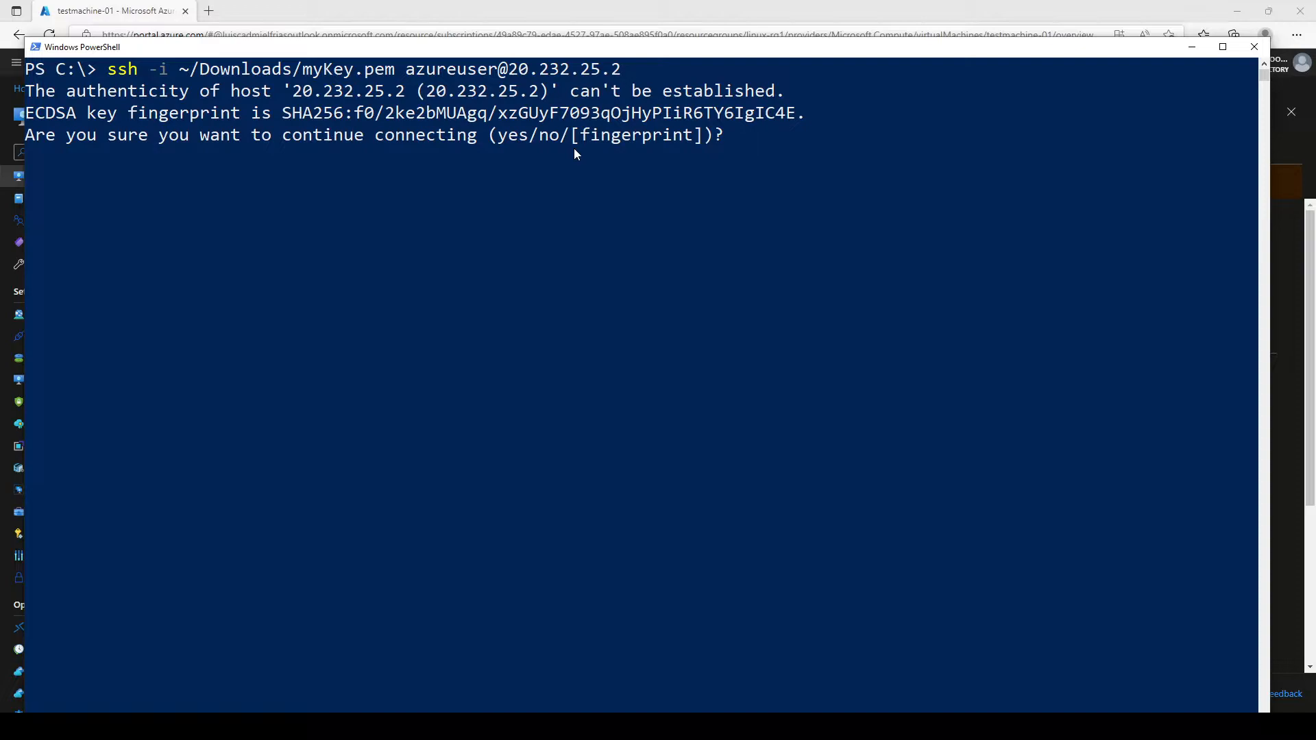
pyautogui.write('yes')
pyautogui.press('Return')
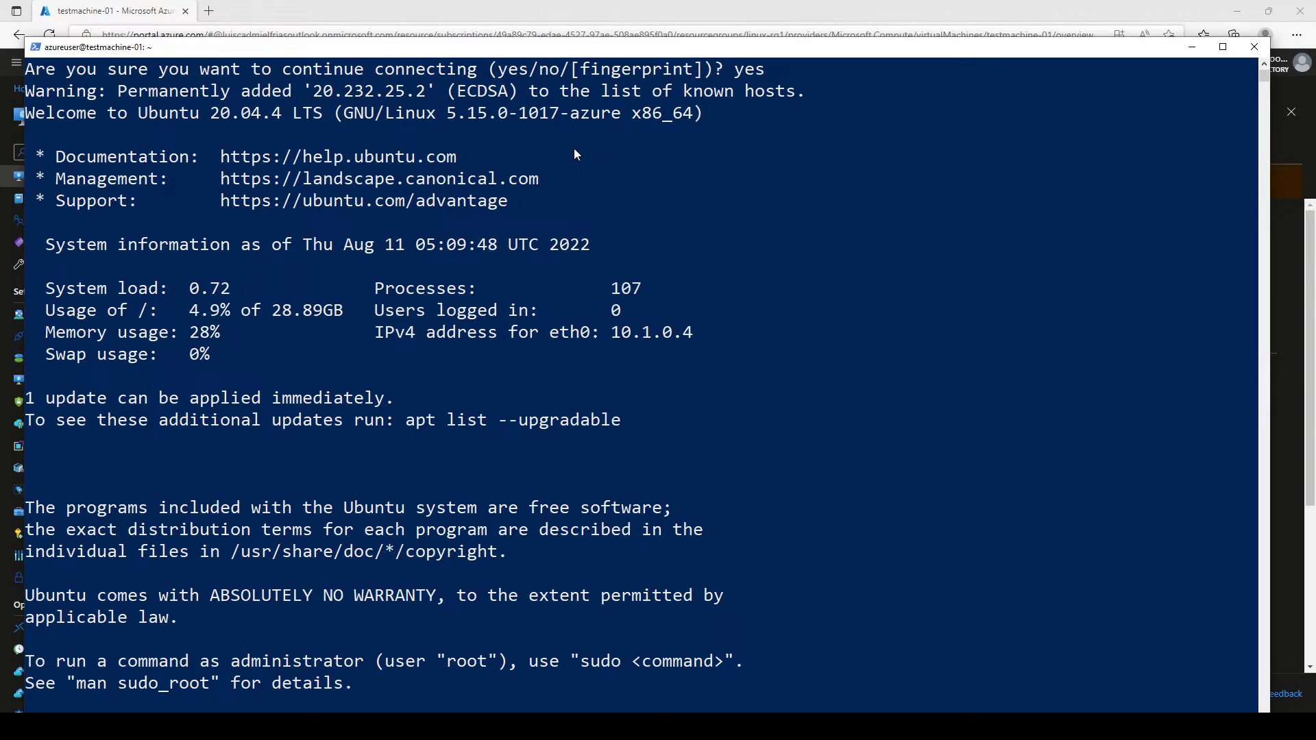
pyautogui.scroll(1, 575, 154)
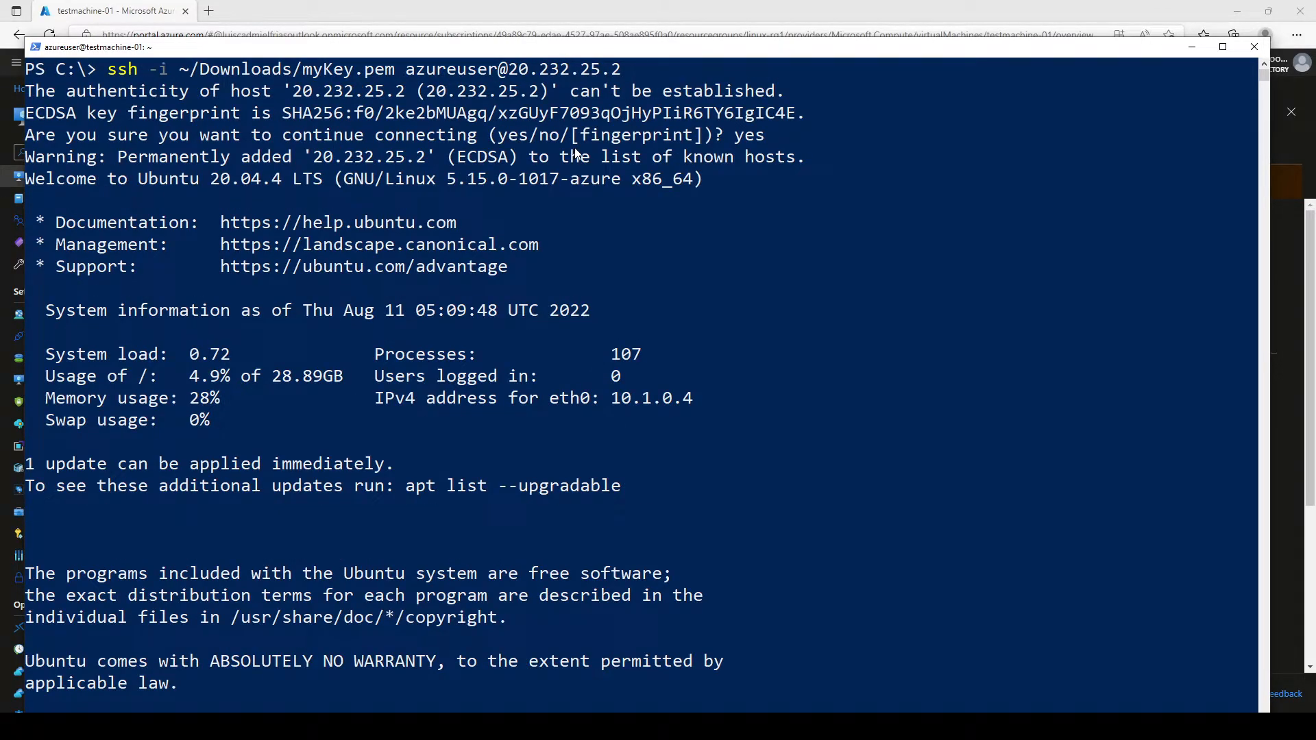
pyautogui.scroll(-1, 586, 146)
pyautogui.scroll(1, 588, 168)
pyautogui.scroll(-4, 587, 166)
pyautogui.scroll(4, 587, 166)
pyautogui.scroll(-4, 587, 162)
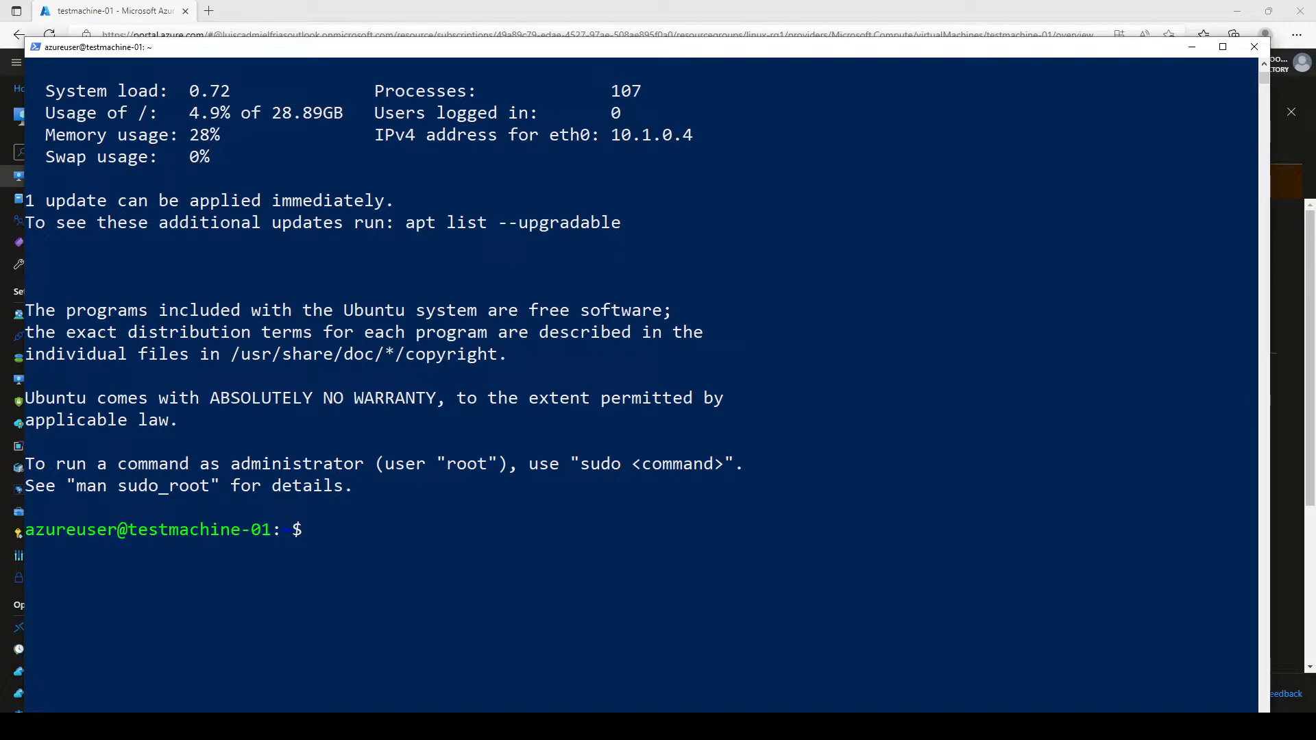
# Step: Open the VM's SSH connection instructions and highlight the suggested chmod and ssh commands
pyautogui.hotkey('alt', 'Tab')
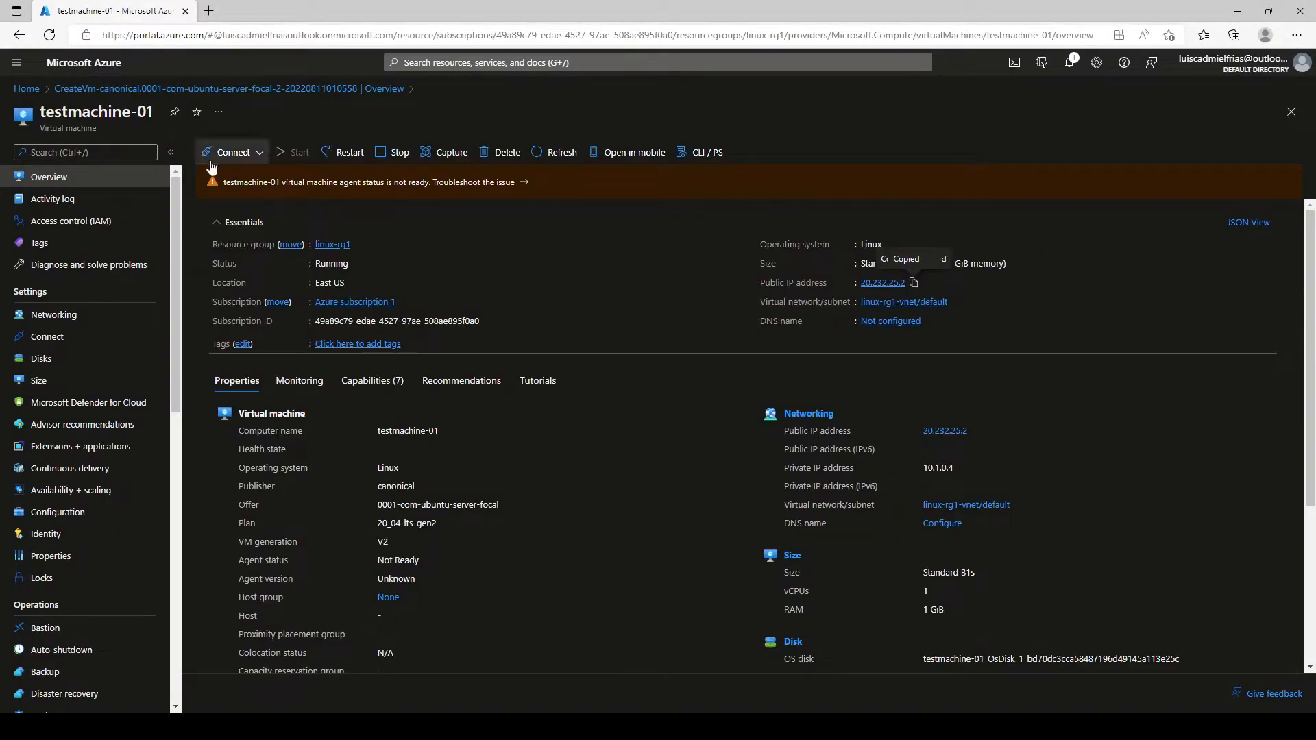
pyautogui.click(231, 152)
pyautogui.click(233, 182)
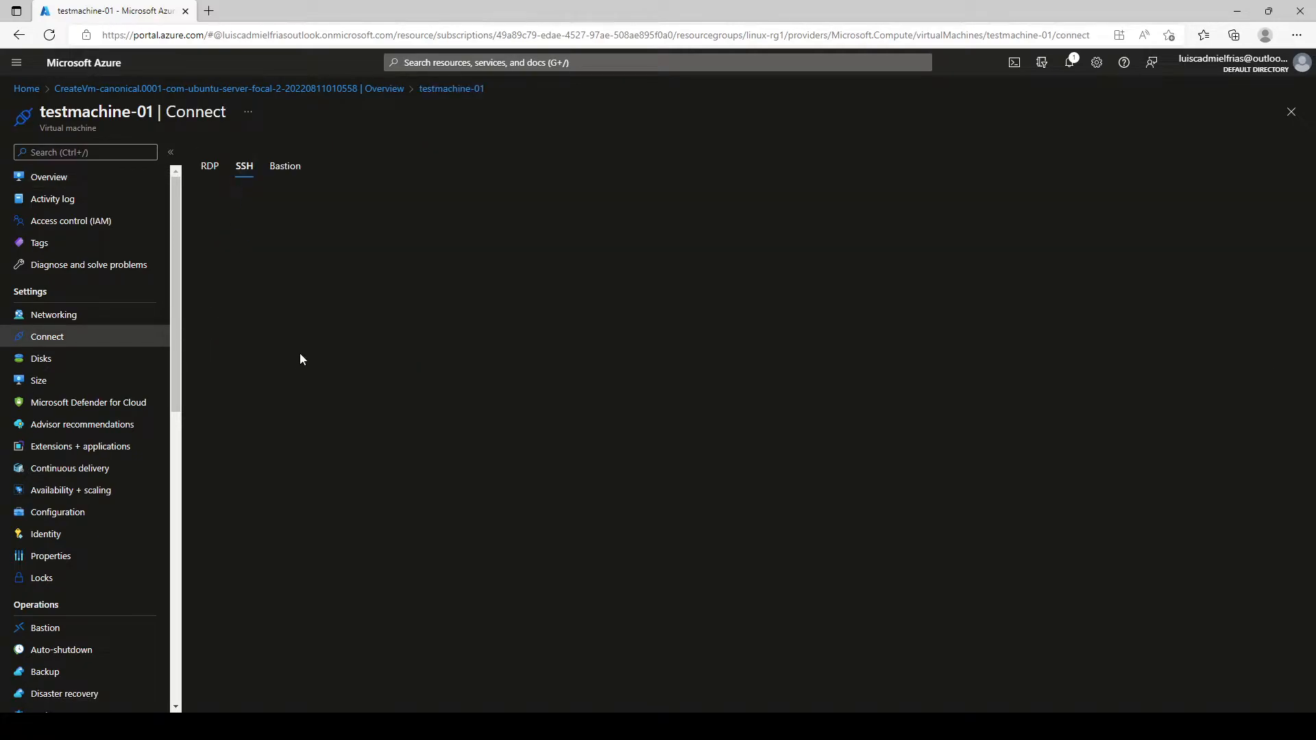
pyautogui.moveTo(351, 420); pyautogui.dragTo(213, 419)
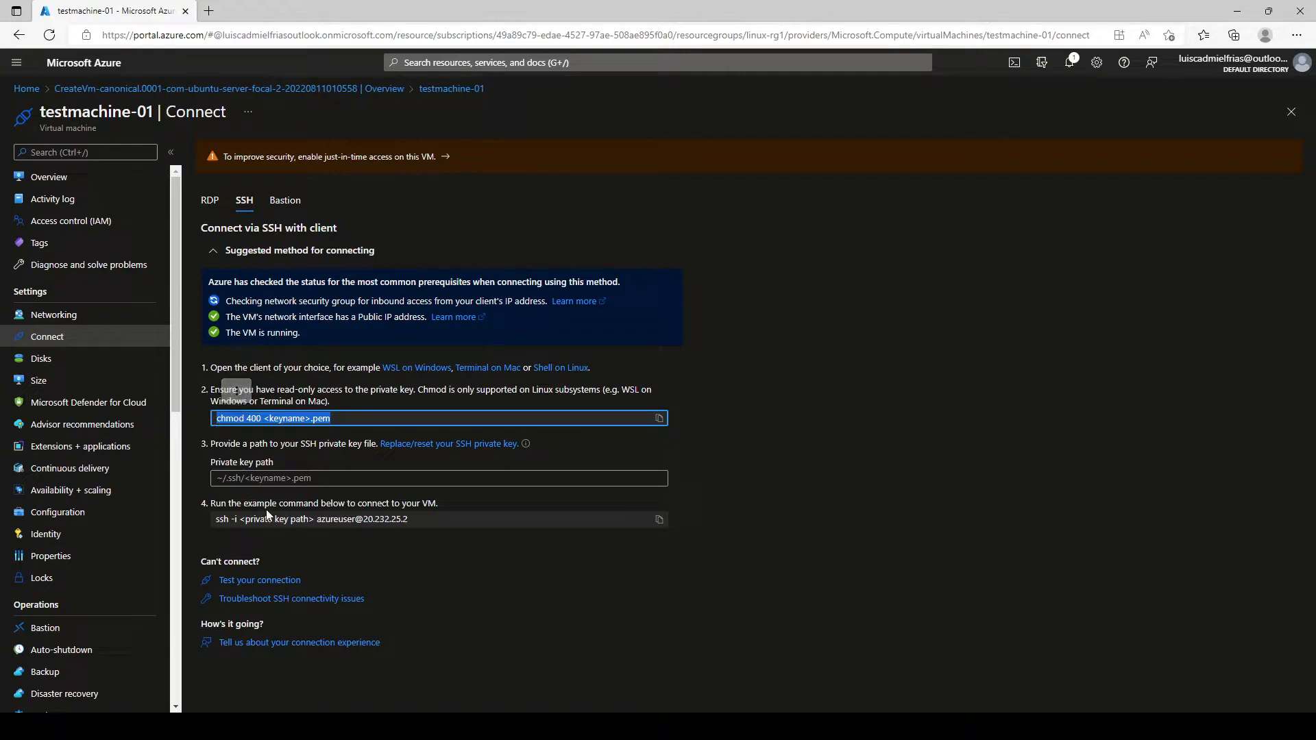
pyautogui.moveTo(265, 519); pyautogui.dragTo(419, 519)
pyautogui.click(331, 519)
pyautogui.click(366, 519)
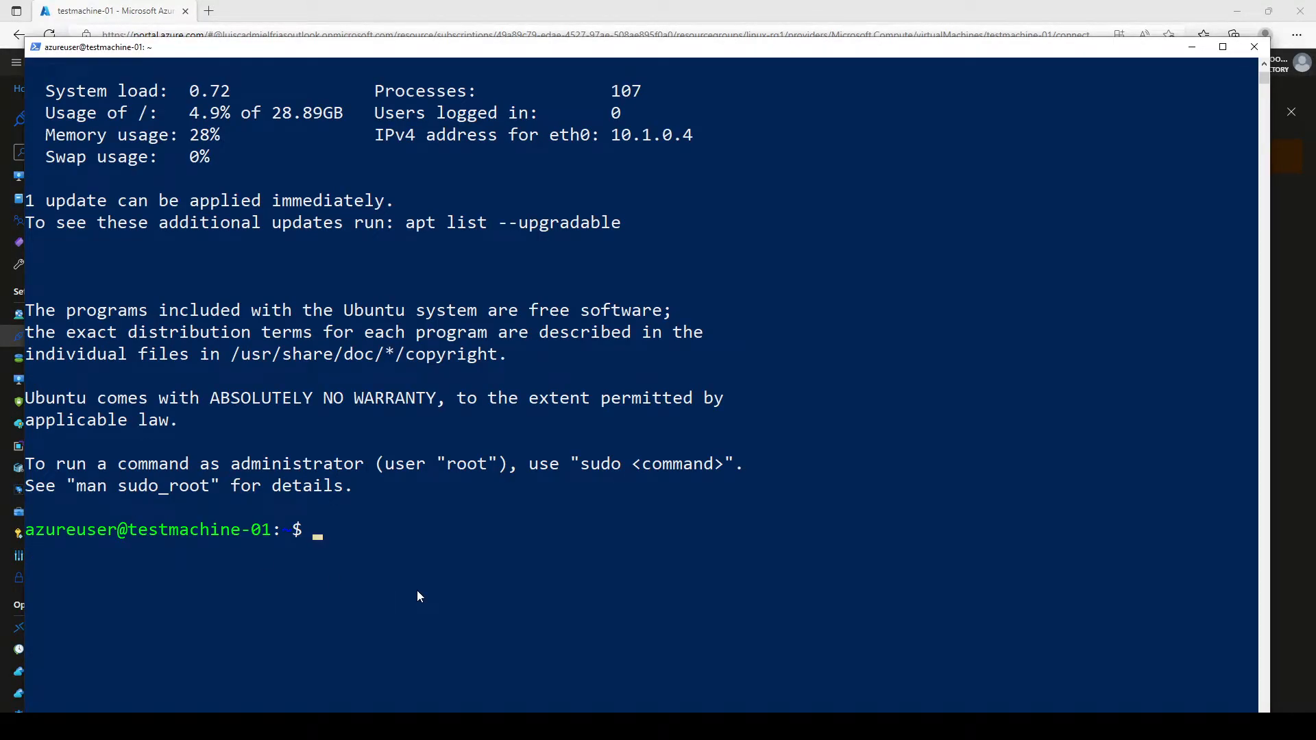
# Step: Run pwd in the SSH session to confirm the home directory /home/azureuser
pyautogui.write('pwd')
pyautogui.press('Return')
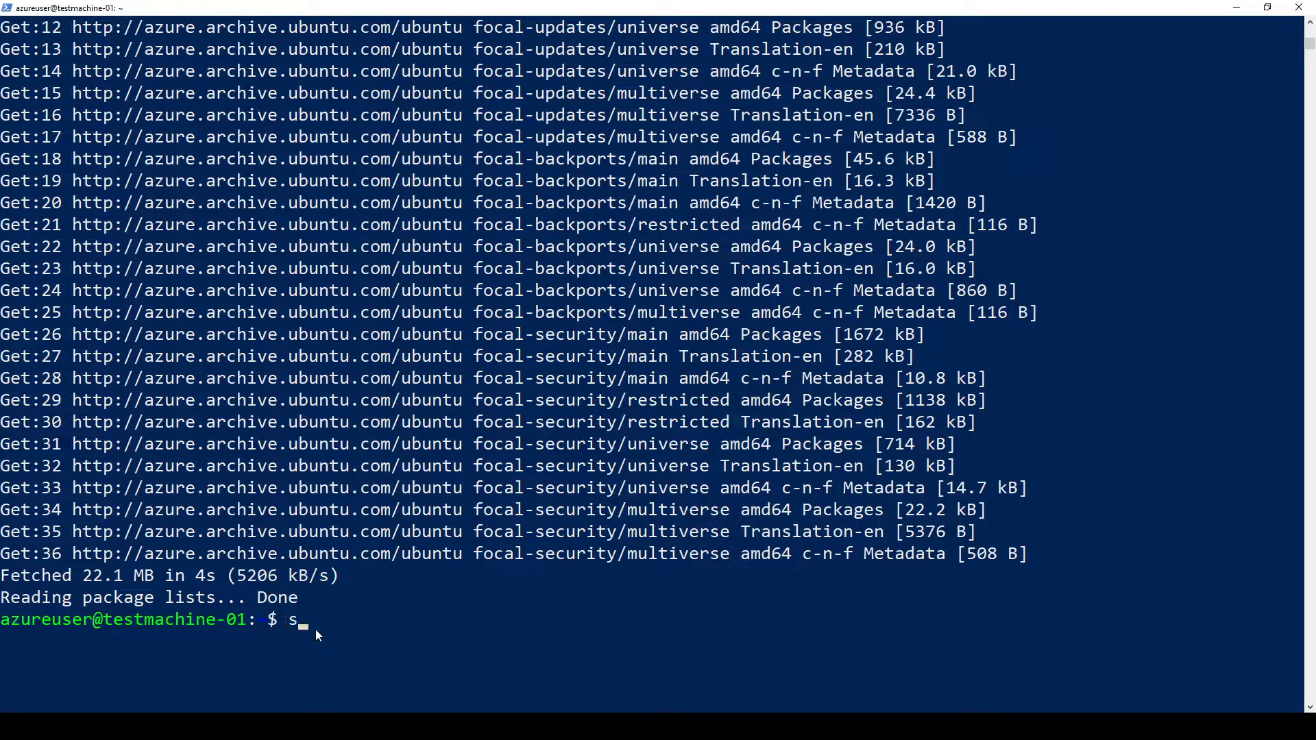
# Step: Run sudo apt-get -y install xfce4 on the VM
pyautogui.write('apt-get -y')
pyautogui.press('BackSpace')
pyautogui.write('install ')
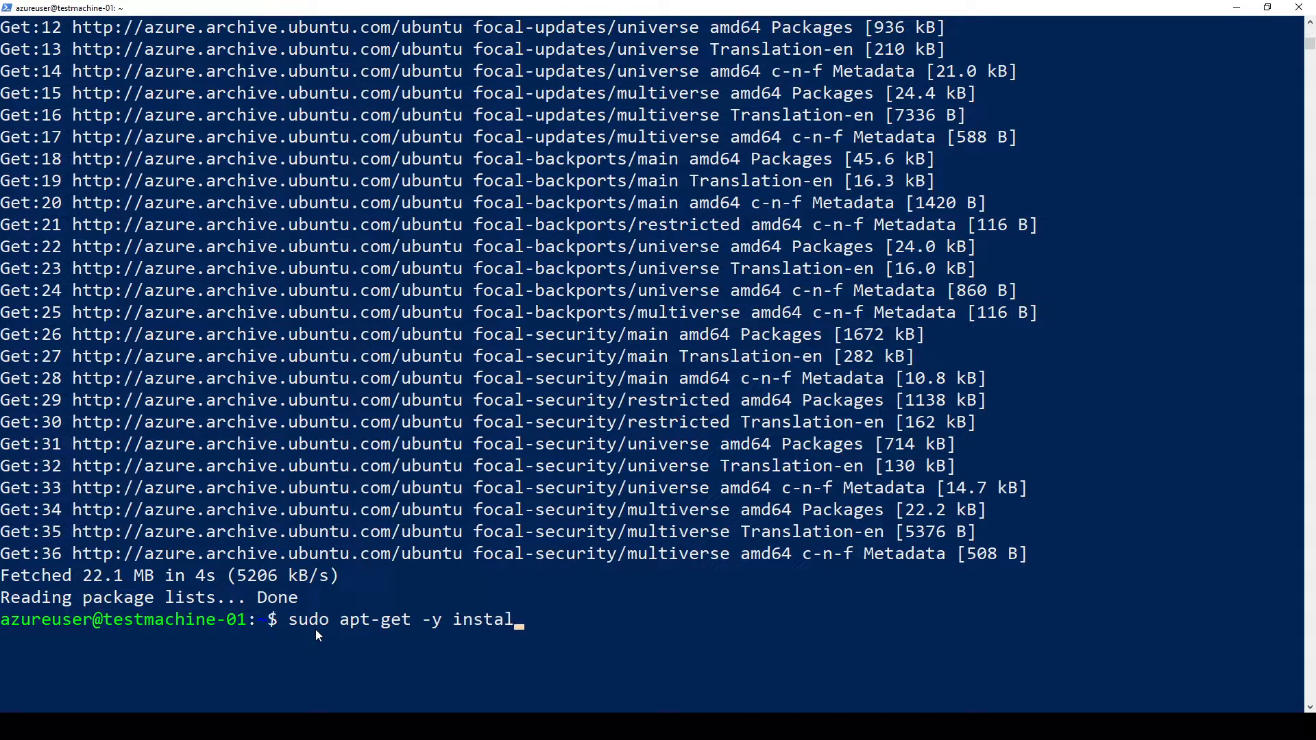
pyautogui.write('xfce4')
pyautogui.press('Return')
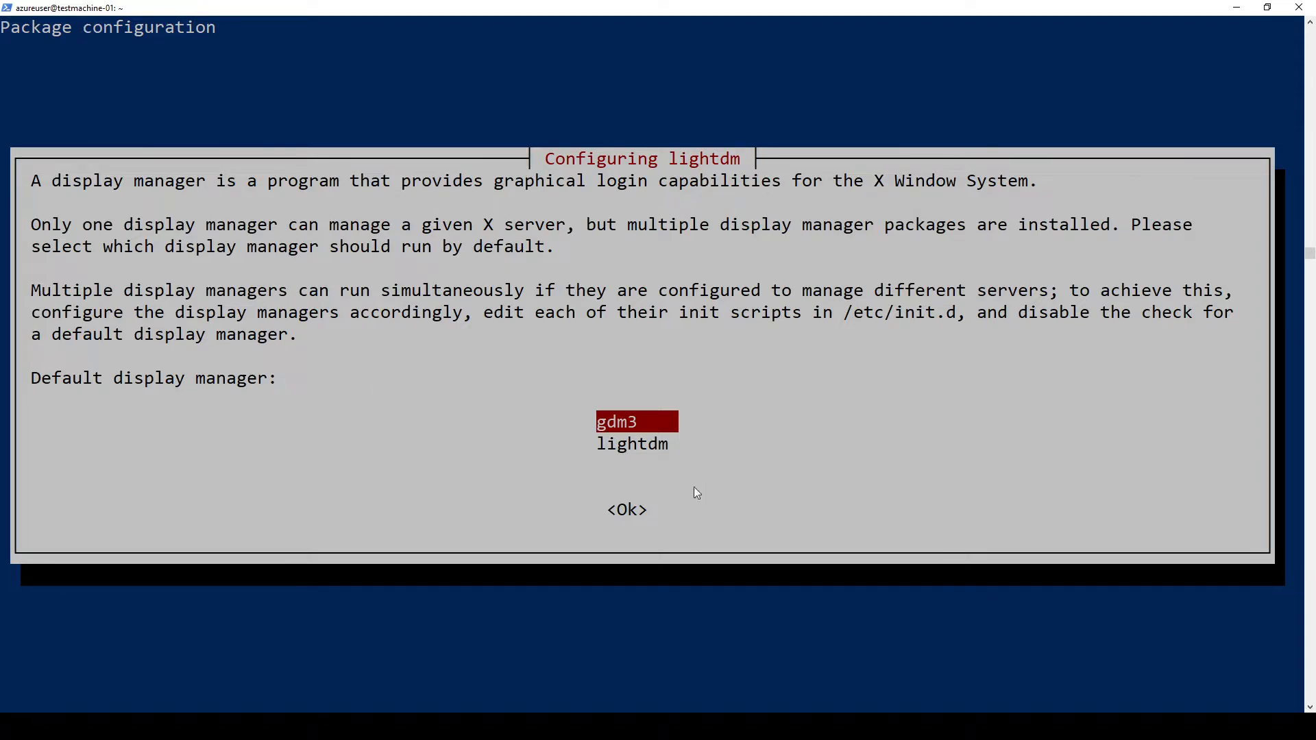
# Step: Choose lightdm as the default display manager and let the xfce4 install complete
pyautogui.click(624, 517)
pyautogui.press('Escape')
pyautogui.press('Down')
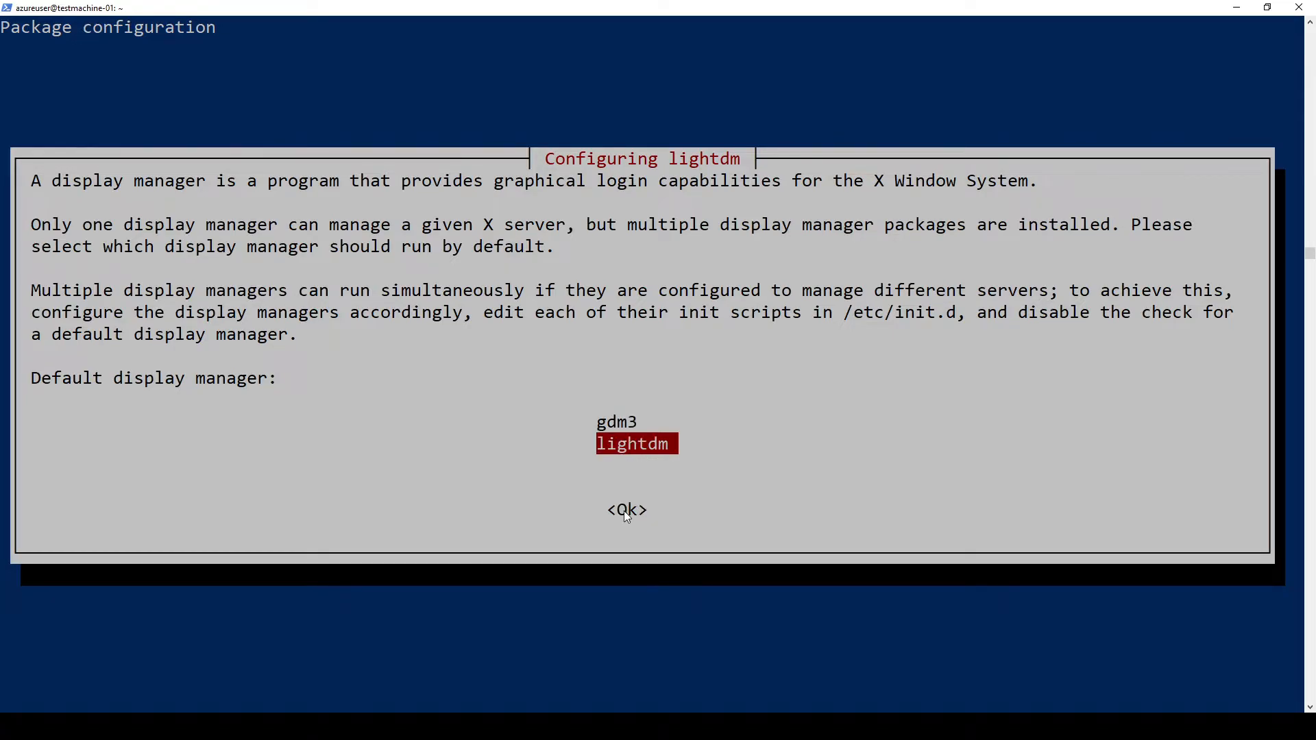
pyautogui.press('Return')
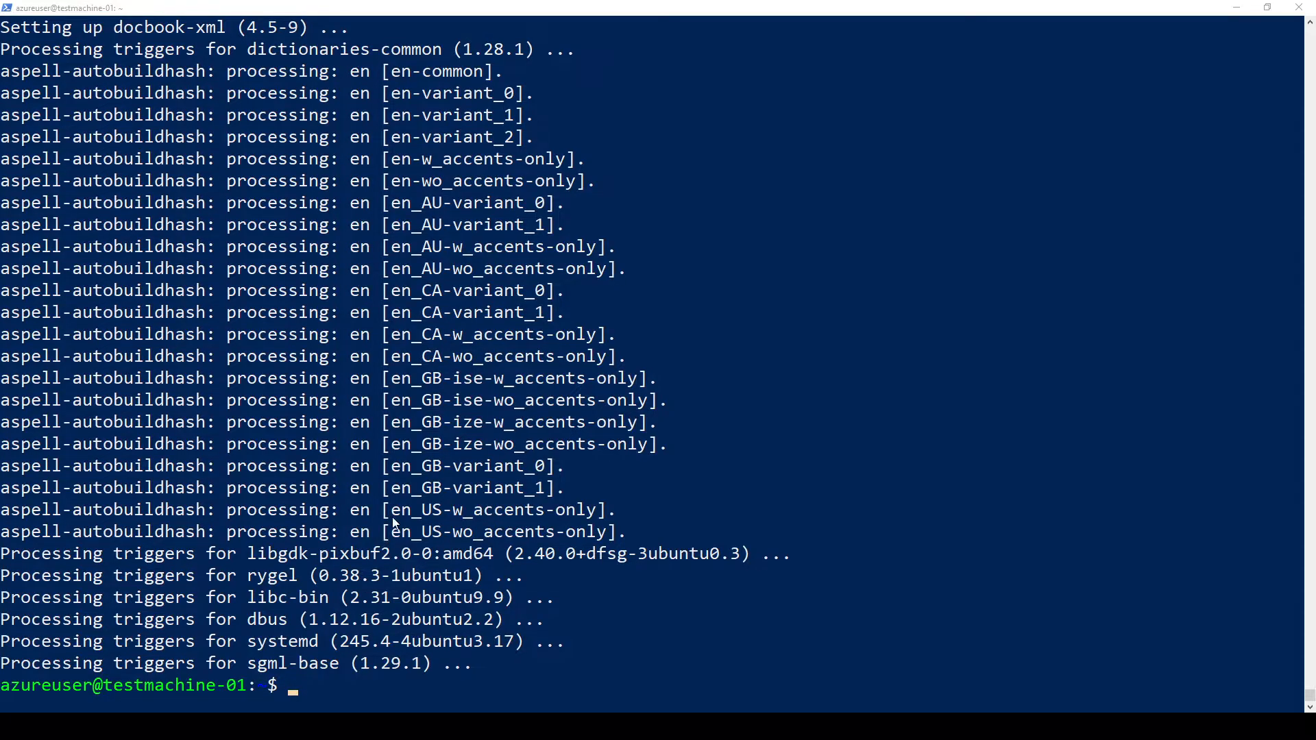
# Step: Clear the terminal screen with 'clear' after 'cls' fails
pyautogui.press('Return')
pyautogui.press('Return')
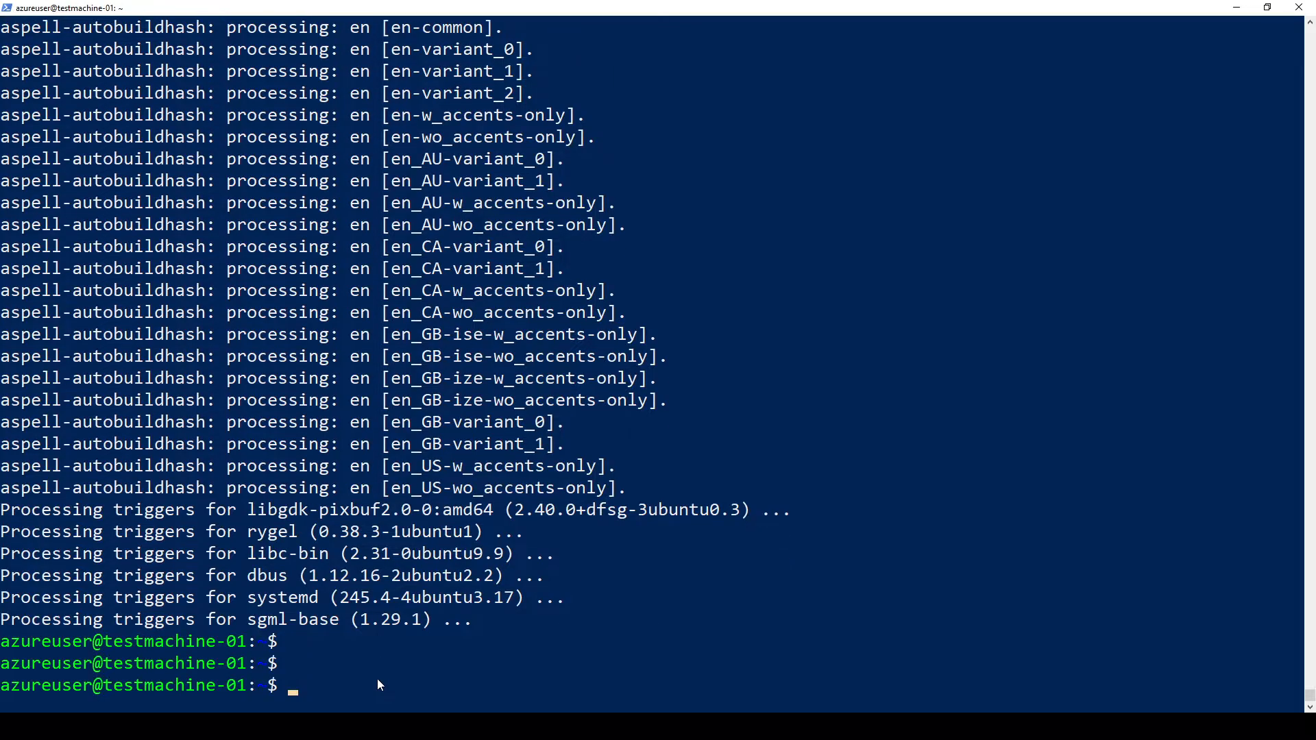
pyautogui.write('sudo')
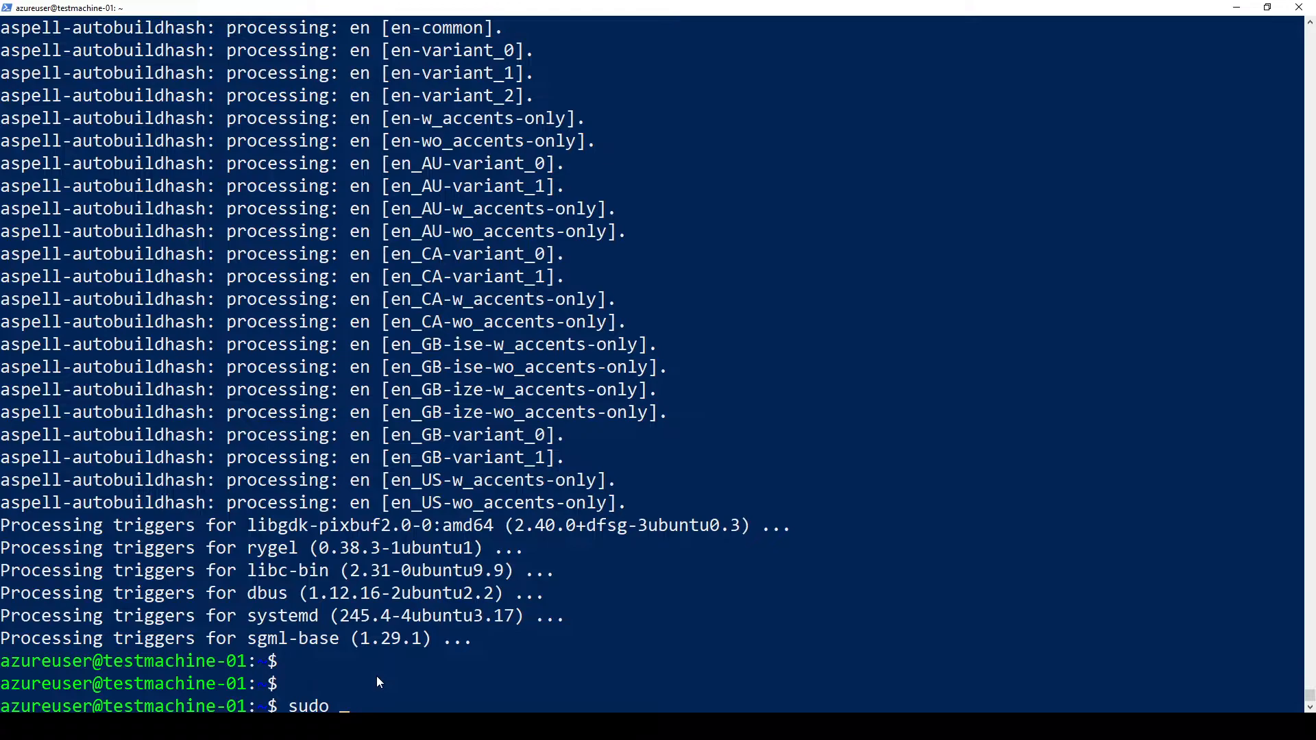
pyautogui.press('BackSpace')
pyautogui.press('BackSpace')
pyautogui.press('BackSpace')
pyautogui.press('BackSpace')
pyautogui.press('BackSpace')
pyautogui.write('cls')
pyautogui.press('Return')
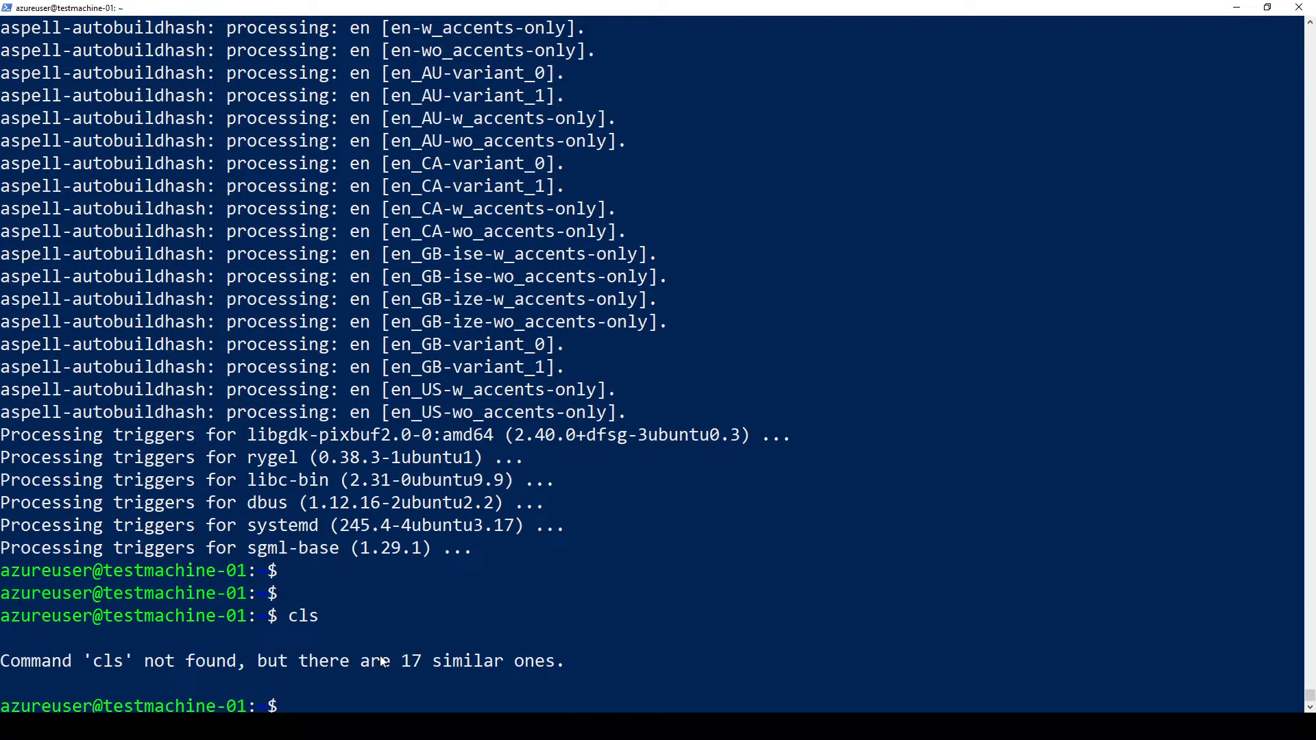
pyautogui.write('clear')
pyautogui.press('Return')
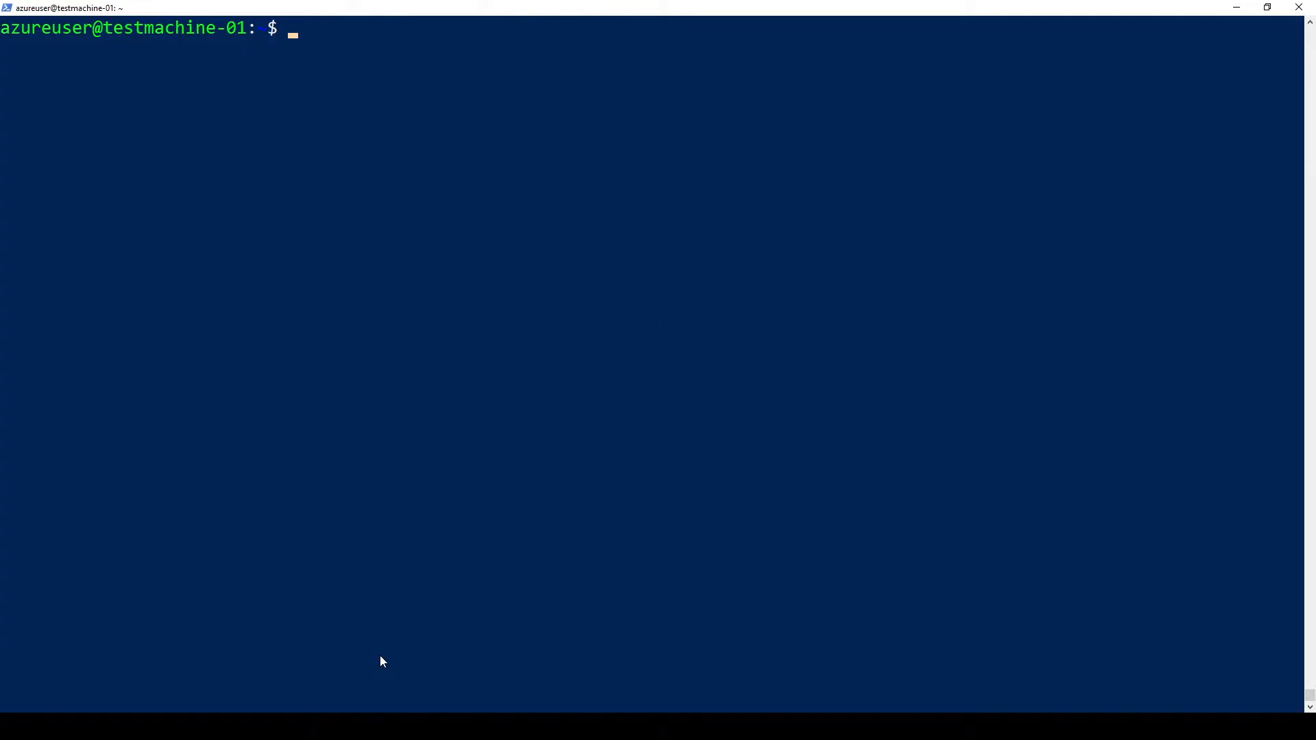
# Step: Install xrdp and xorgxrdp with 'sudo apt-get -y install xrdp'
pyautogui.write('sudo apt-get -')
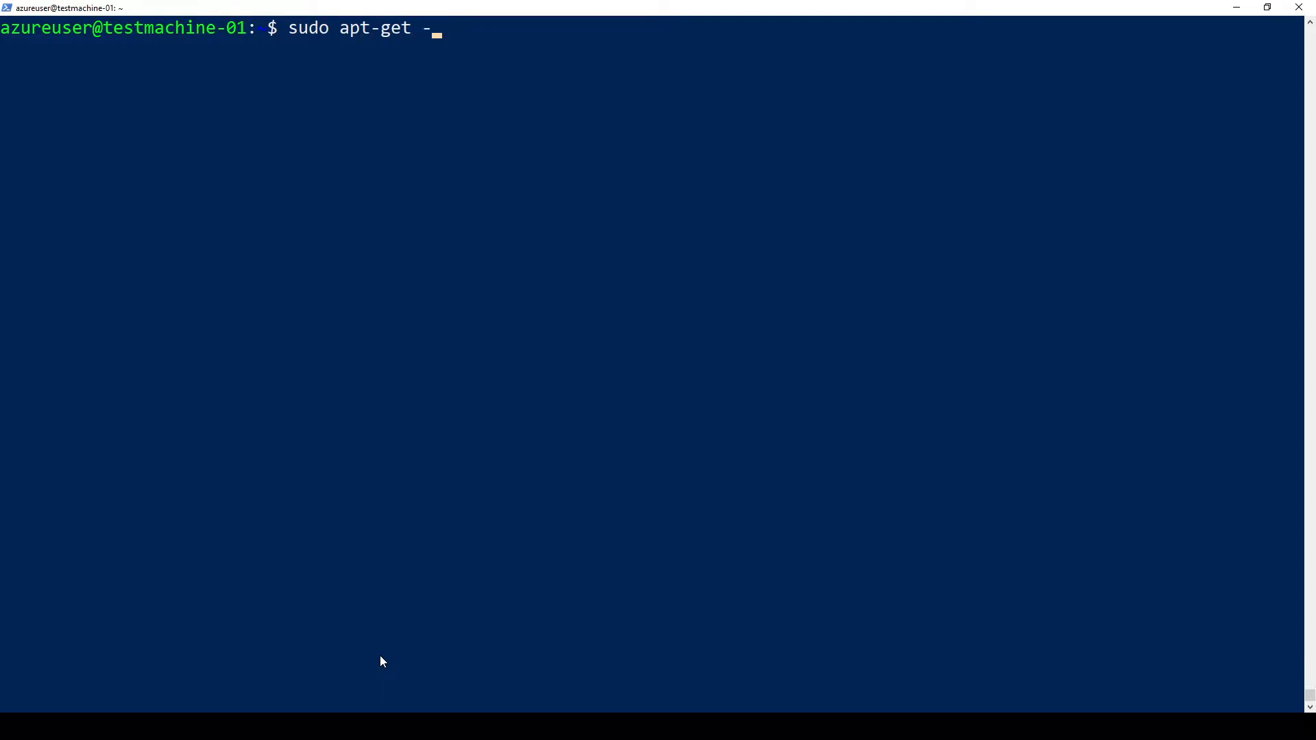
pyautogui.write('y install xrdp')
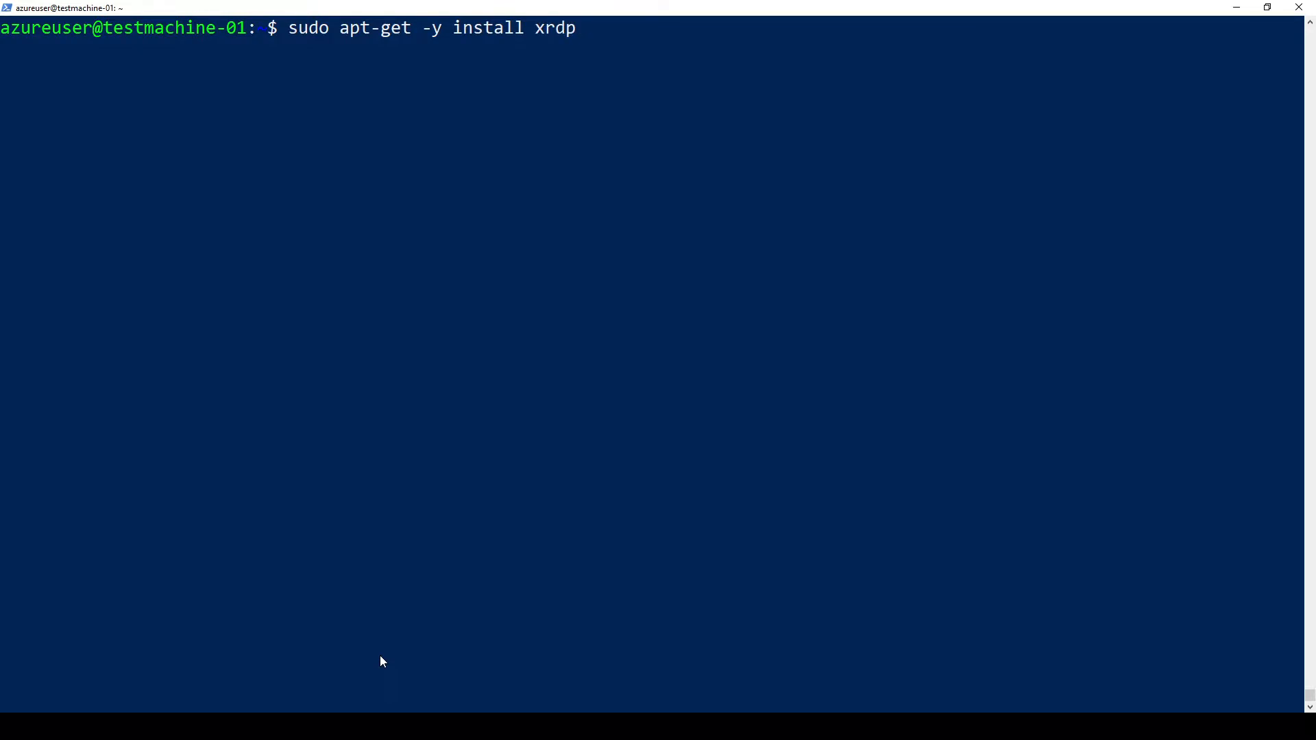
pyautogui.press('Return')
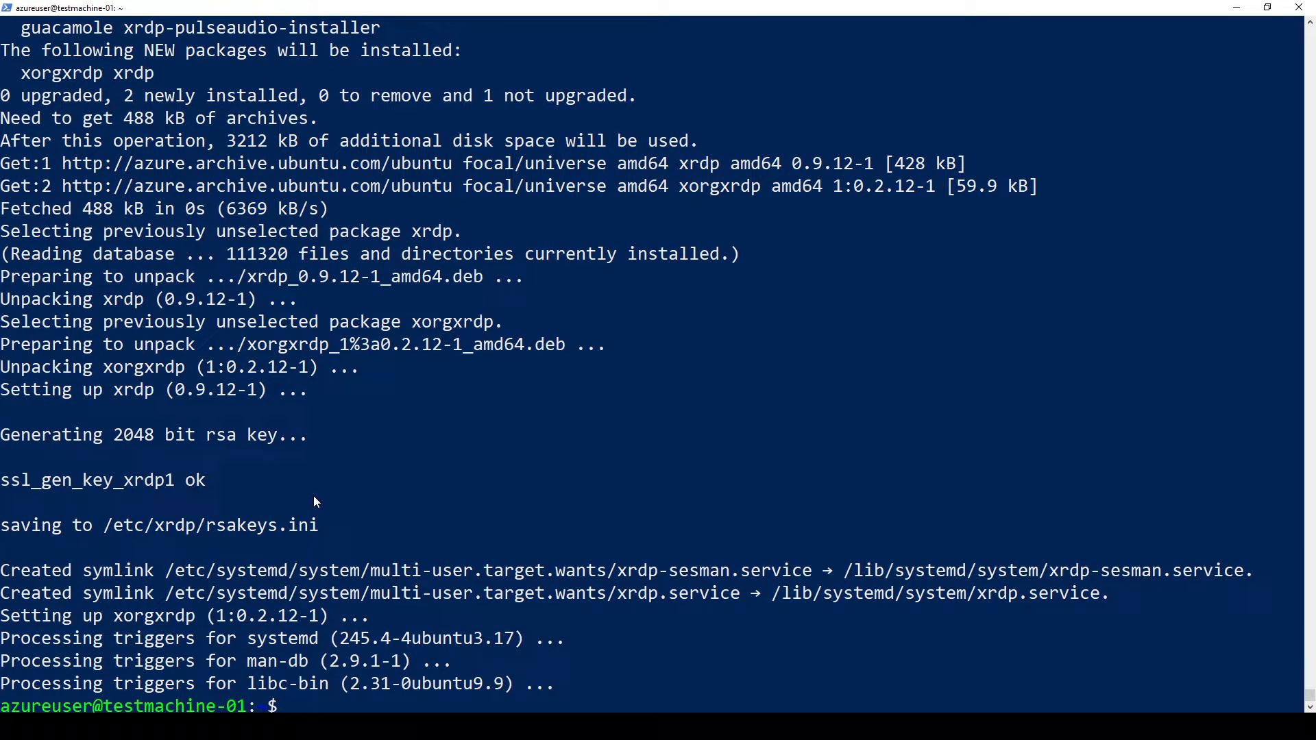
pyautogui.press('Return')
pyautogui.press('Return')
pyautogui.press('Return')
pyautogui.press('Return')
pyautogui.press('Return')
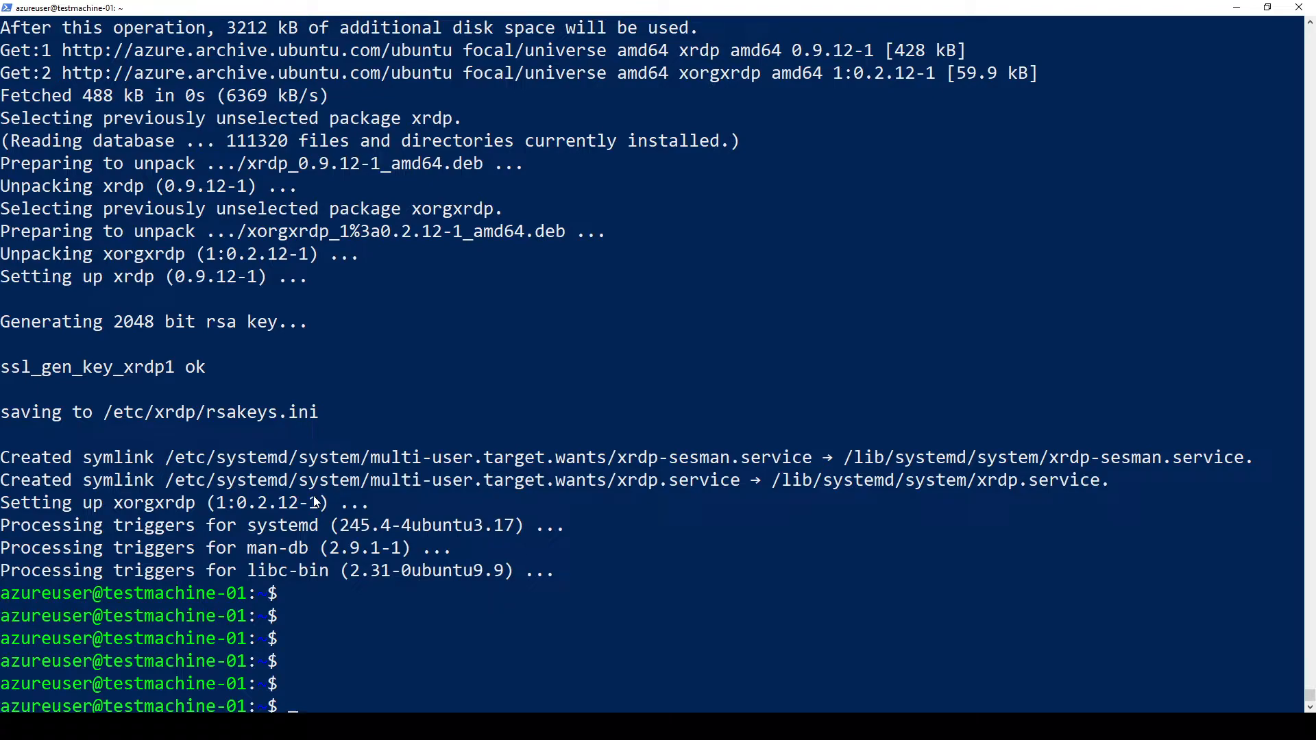
# Step: Clear the screen again and enter 'sudo systmctl enable xrdp'
pyautogui.write('sudo')
pyautogui.press('BackSpace')
pyautogui.press('BackSpace')
pyautogui.press('BackSpace')
pyautogui.press('BackSpace')
pyautogui.press('BackSpace')
pyautogui.write('clear')
pyautogui.press('Return')
pyautogui.write('sudo ')
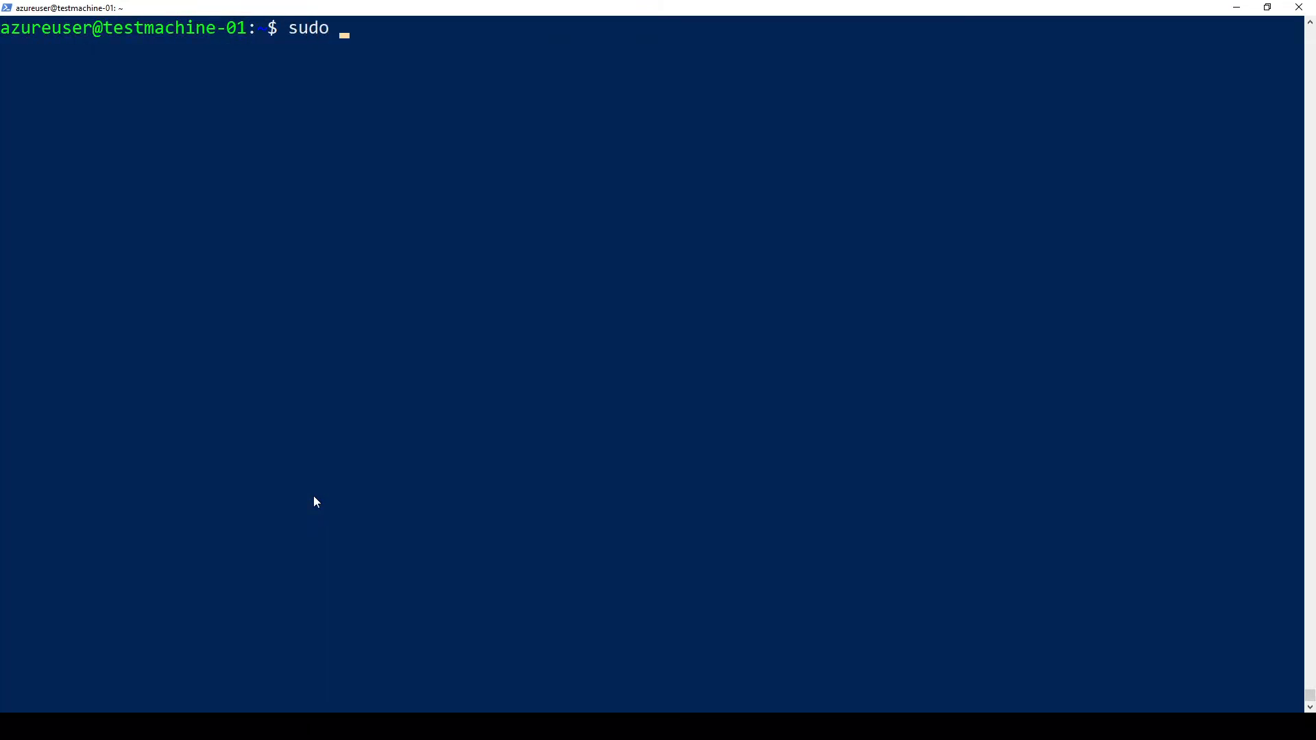
pyautogui.write('systmctl en')
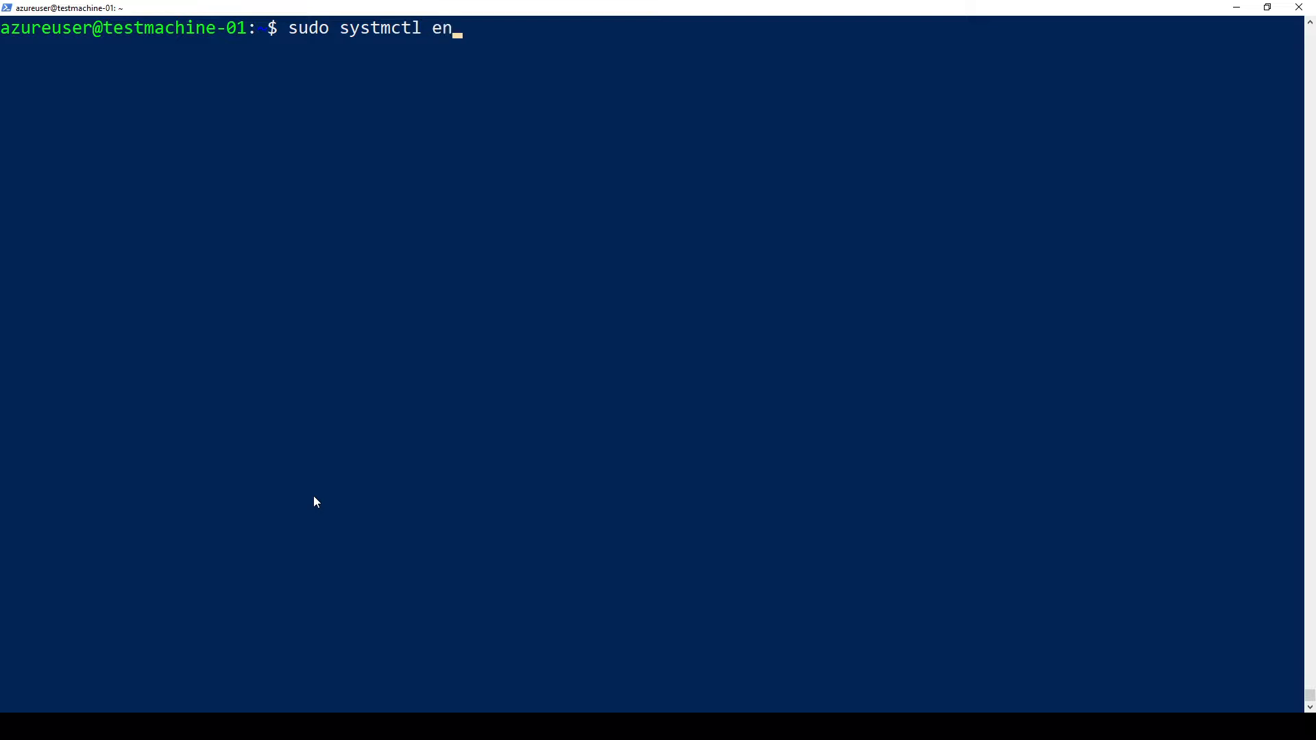
pyautogui.write('able xrdp')
# Step: Enable the xrdp service, fixing the mistyped 'systmctl' to 'systemctl' after the error
pyautogui.press('Return')
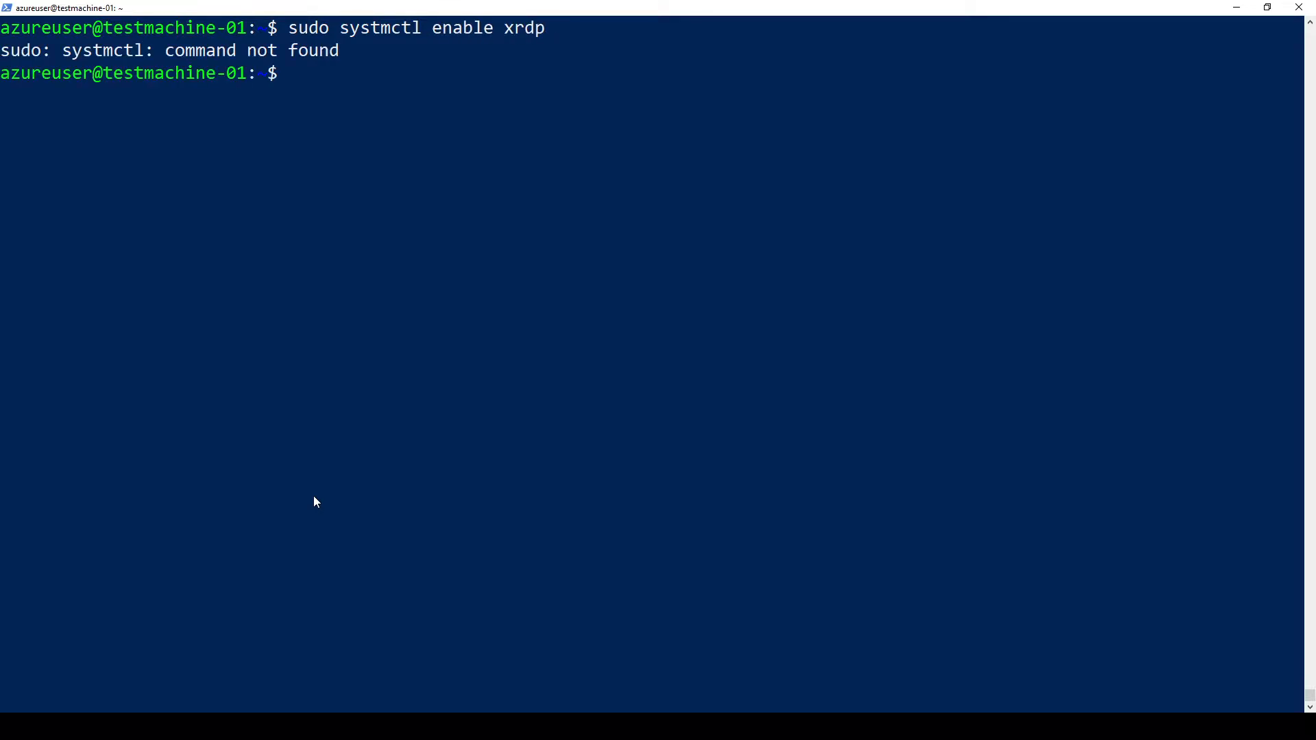
pyautogui.press('Up')
pyautogui.press('Left')
pyautogui.press('Left')
pyautogui.press('Left')
pyautogui.press('Left')
pyautogui.press('Left')
pyautogui.press('Left')
pyautogui.press('Left')
pyautogui.press('Left')
pyautogui.press('Left')
pyautogui.press('Left')
pyautogui.press('Left')
pyautogui.press('Left')
pyautogui.press('Left')
pyautogui.press('Left')
pyautogui.press('Left')
pyautogui.press('Left')
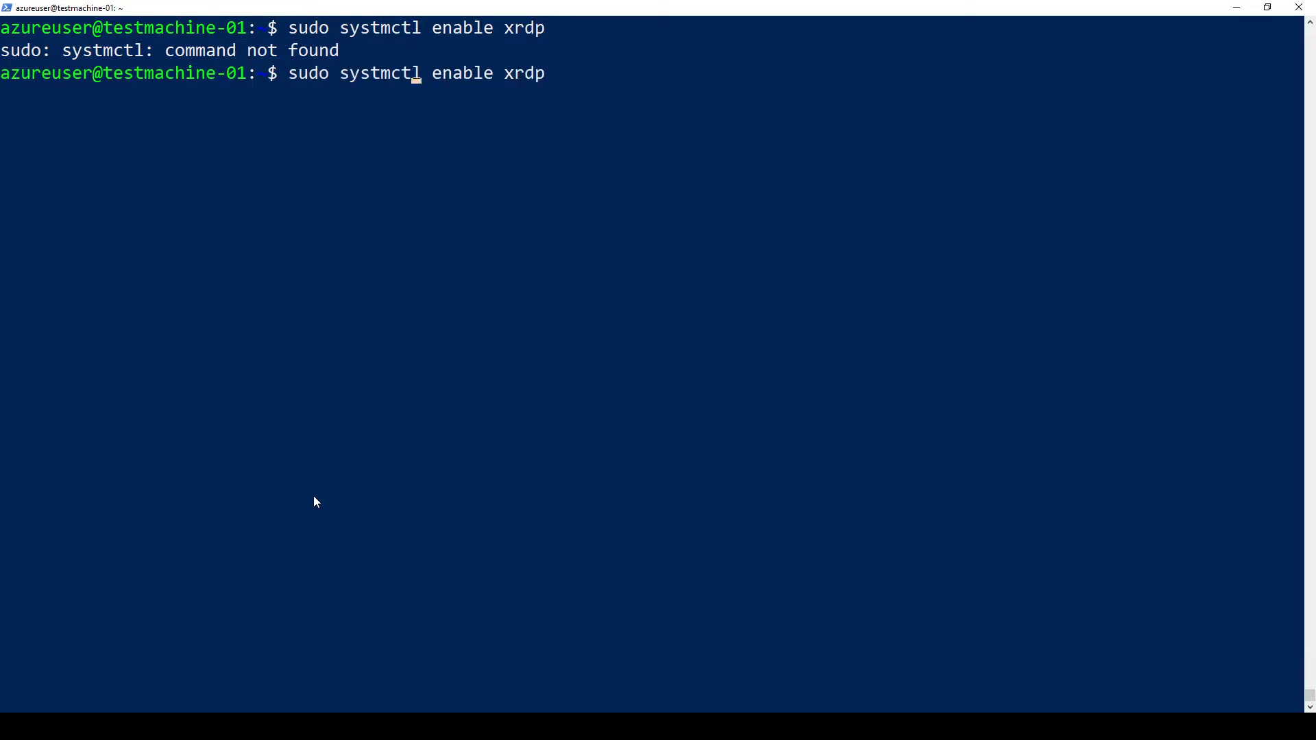
pyautogui.write('e')
pyautogui.press('Return')
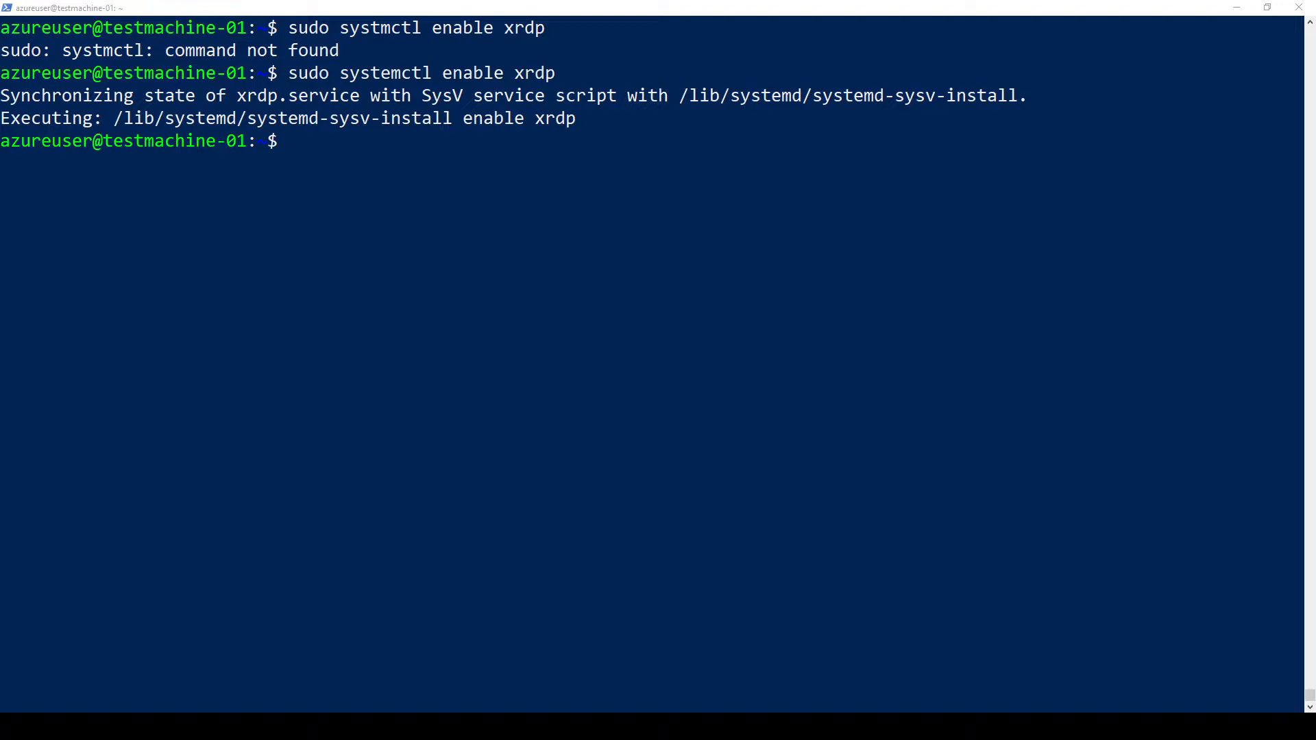
# Step: Write xfce4-session into ~/.xsession with the pasted echo command
pyautogui.click(336, 196)
pyautogui.write('echo xfce4-session >~/.xsession')
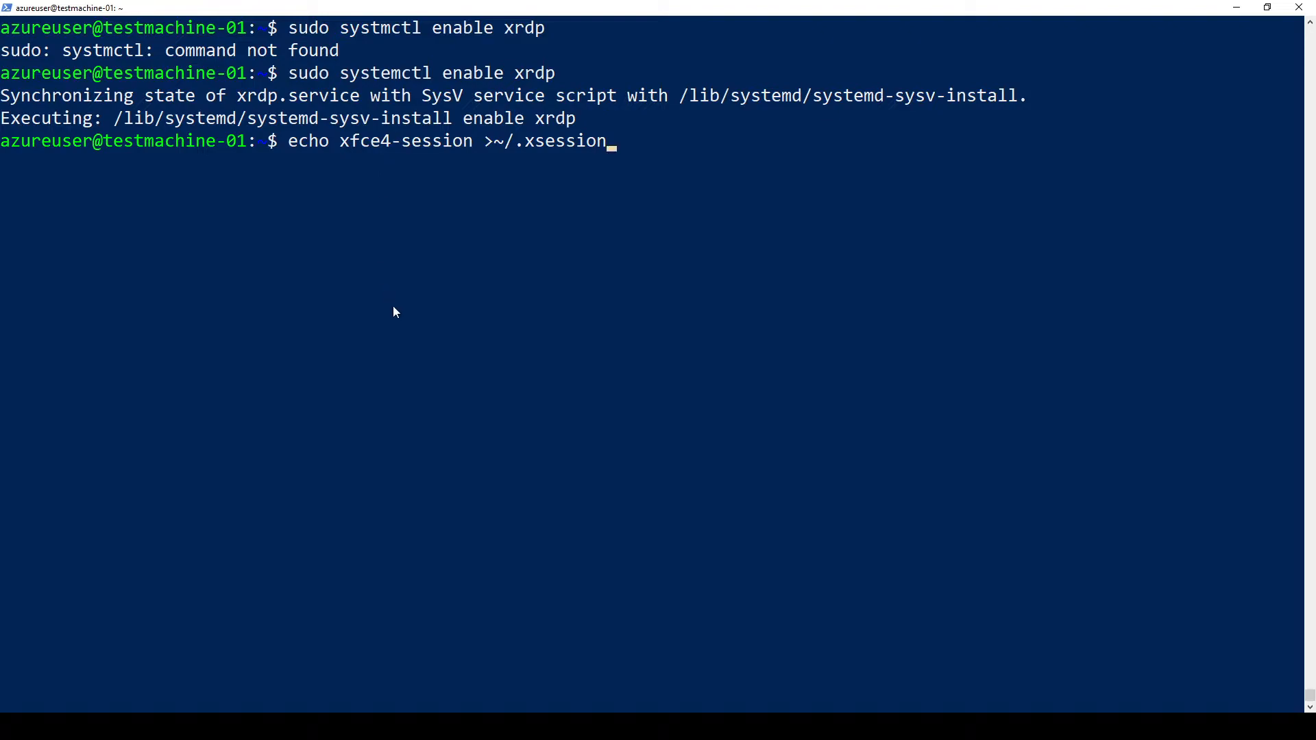
pyautogui.press('Return')
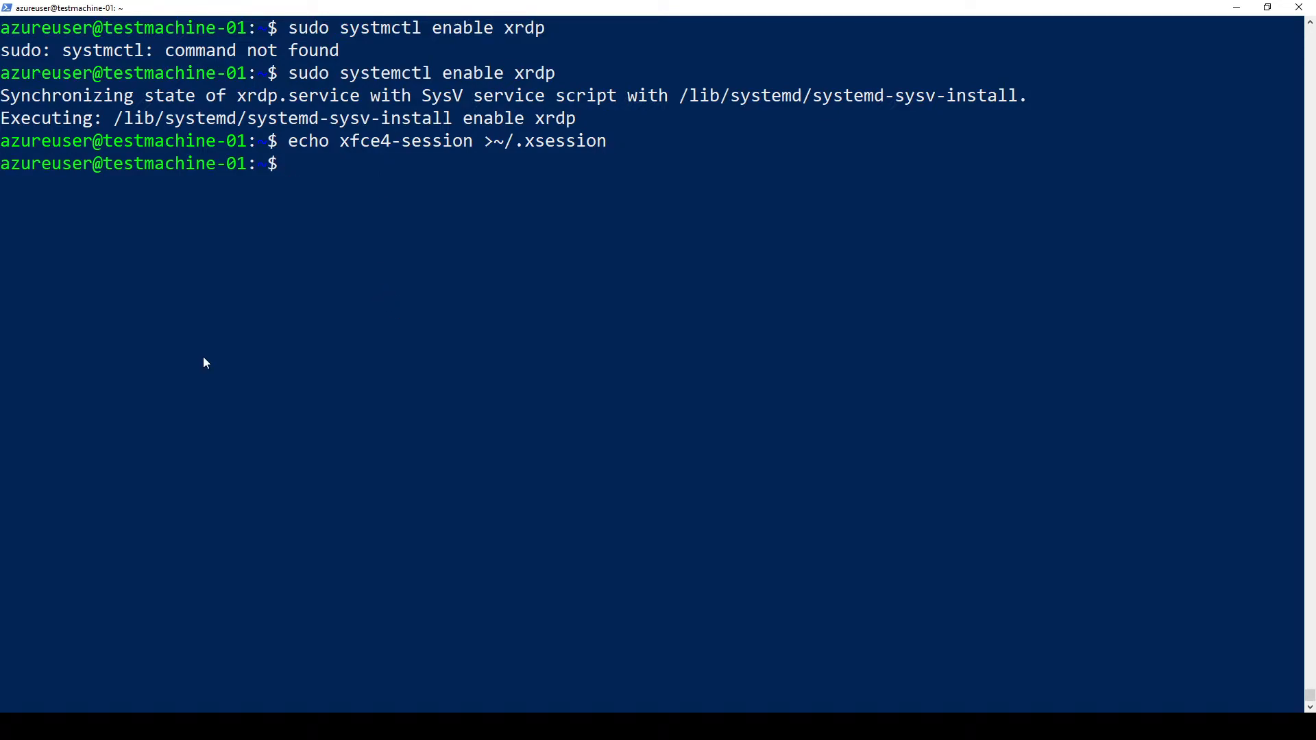
# Step: Restart xrdp with 'sudo service xrdp restart' and return to the Azure portal
pyautogui.write('sudo service xr')
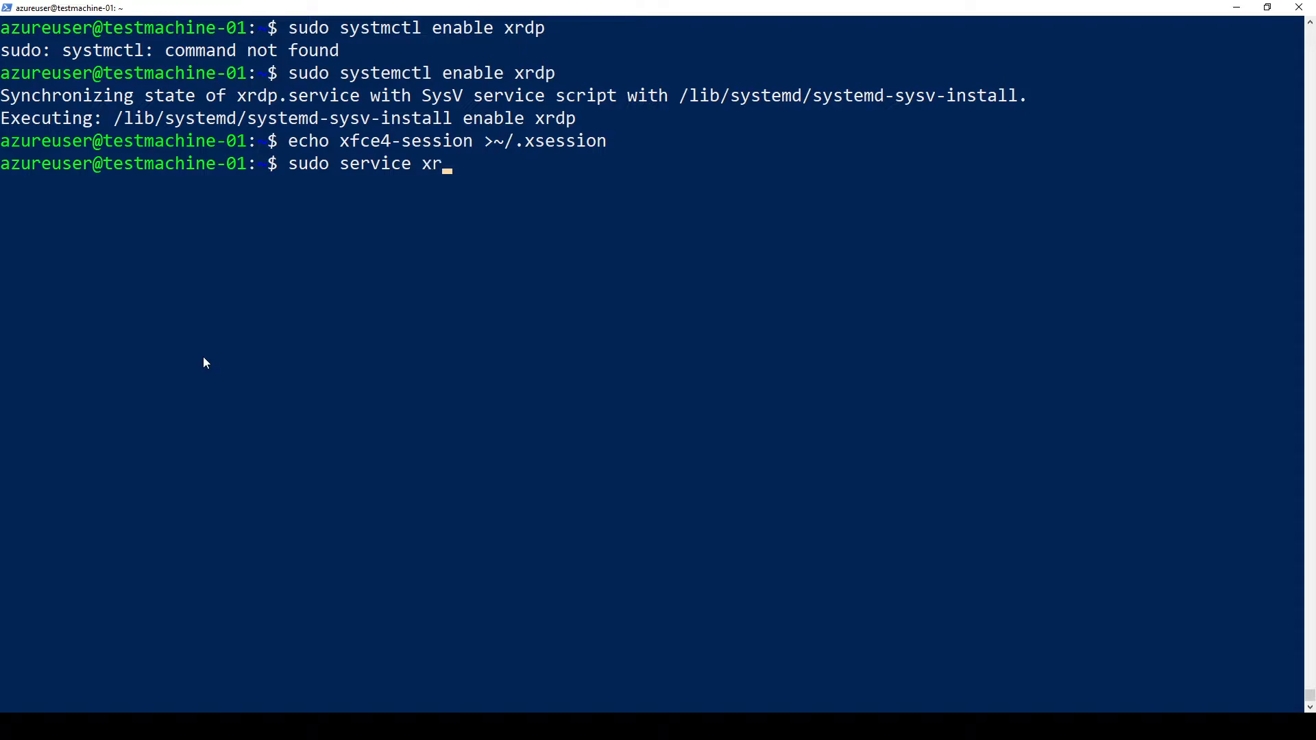
pyautogui.write('dp restart')
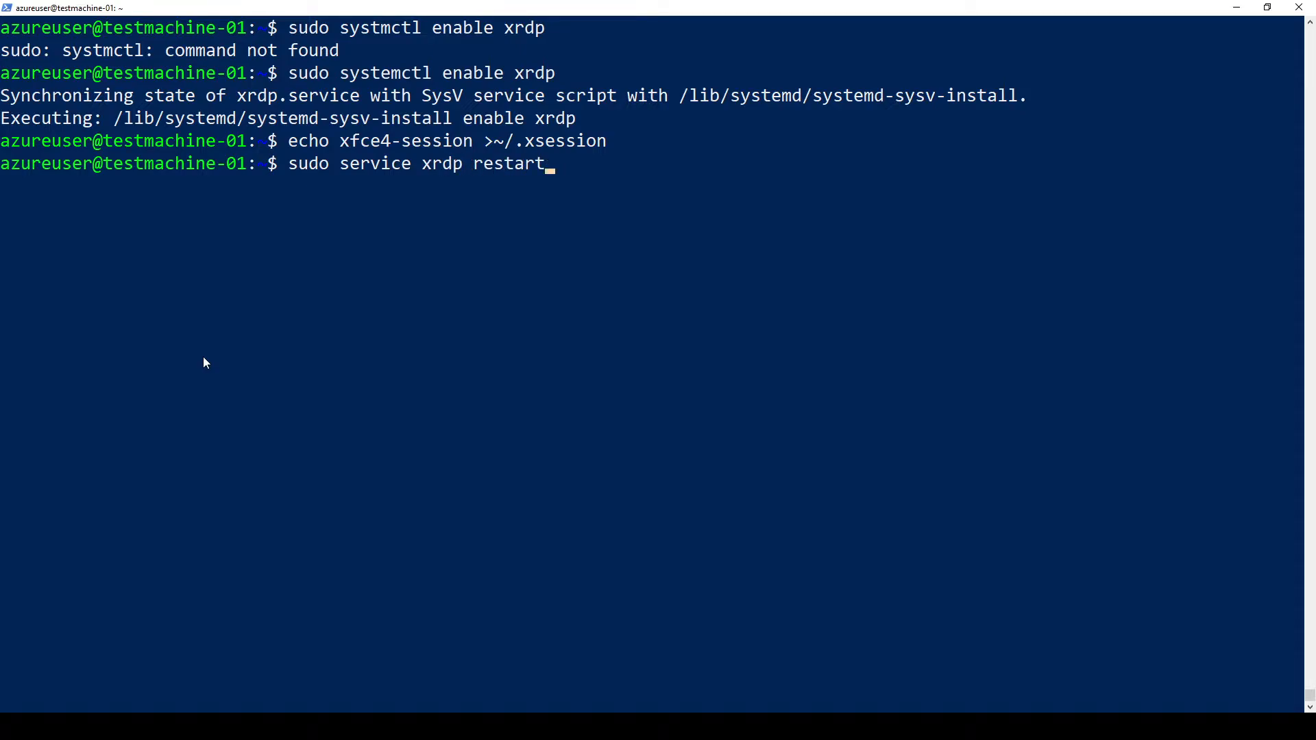
pyautogui.press('Return')
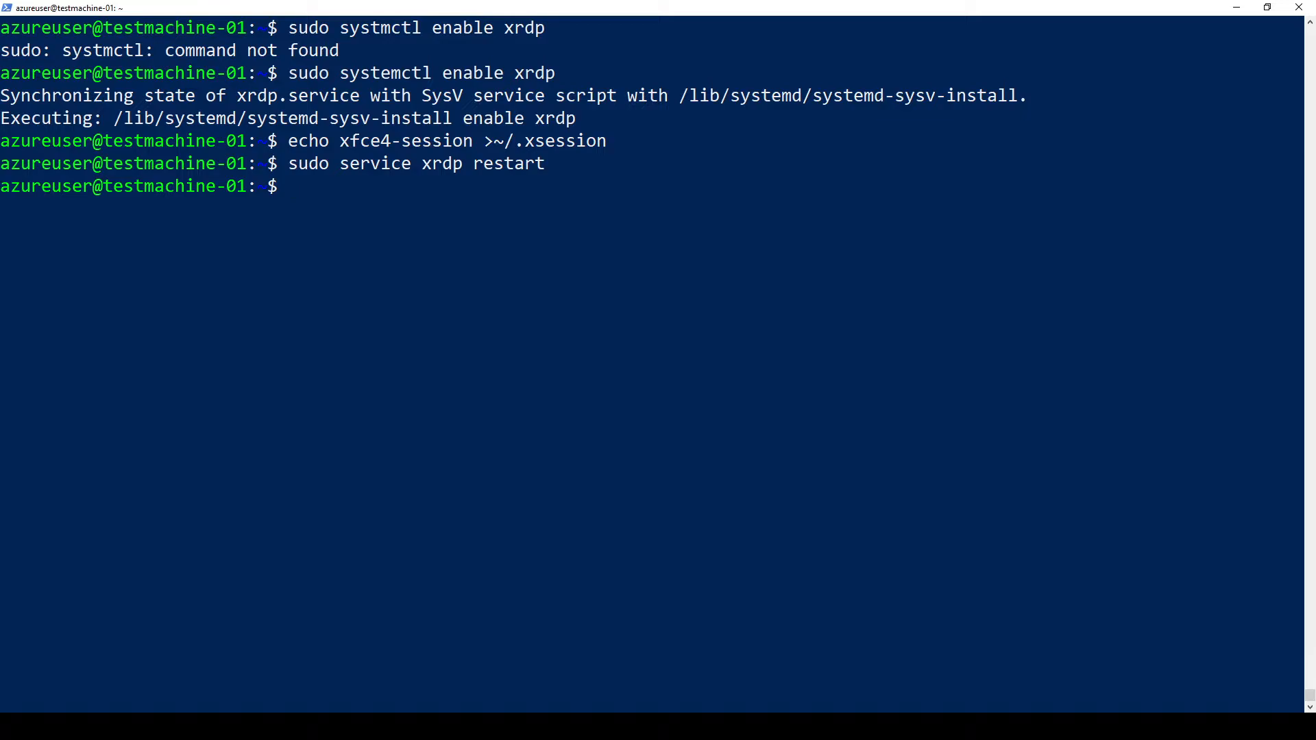
pyautogui.hotkey('alt', 'Tab')
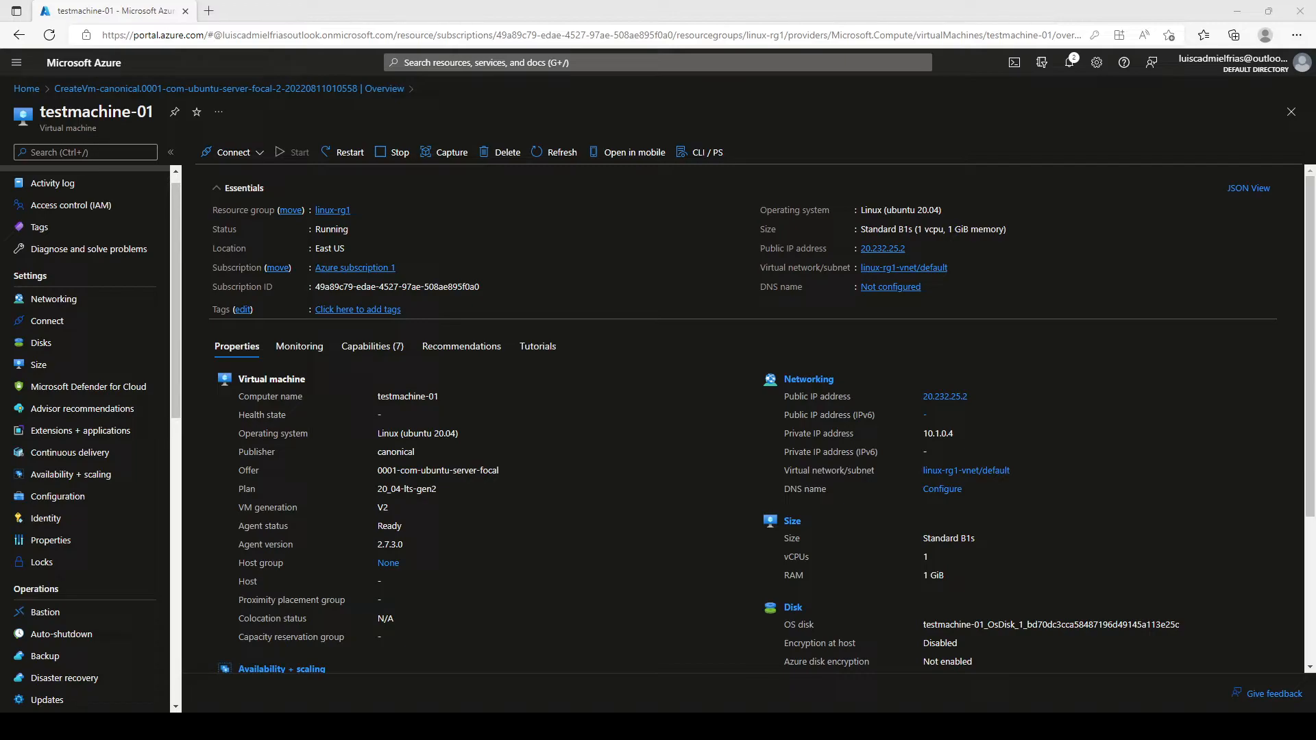
# Step: Open testmachine-01's Networking page from the Settings sidebar to view inbound rules
pyautogui.click(64, 301)
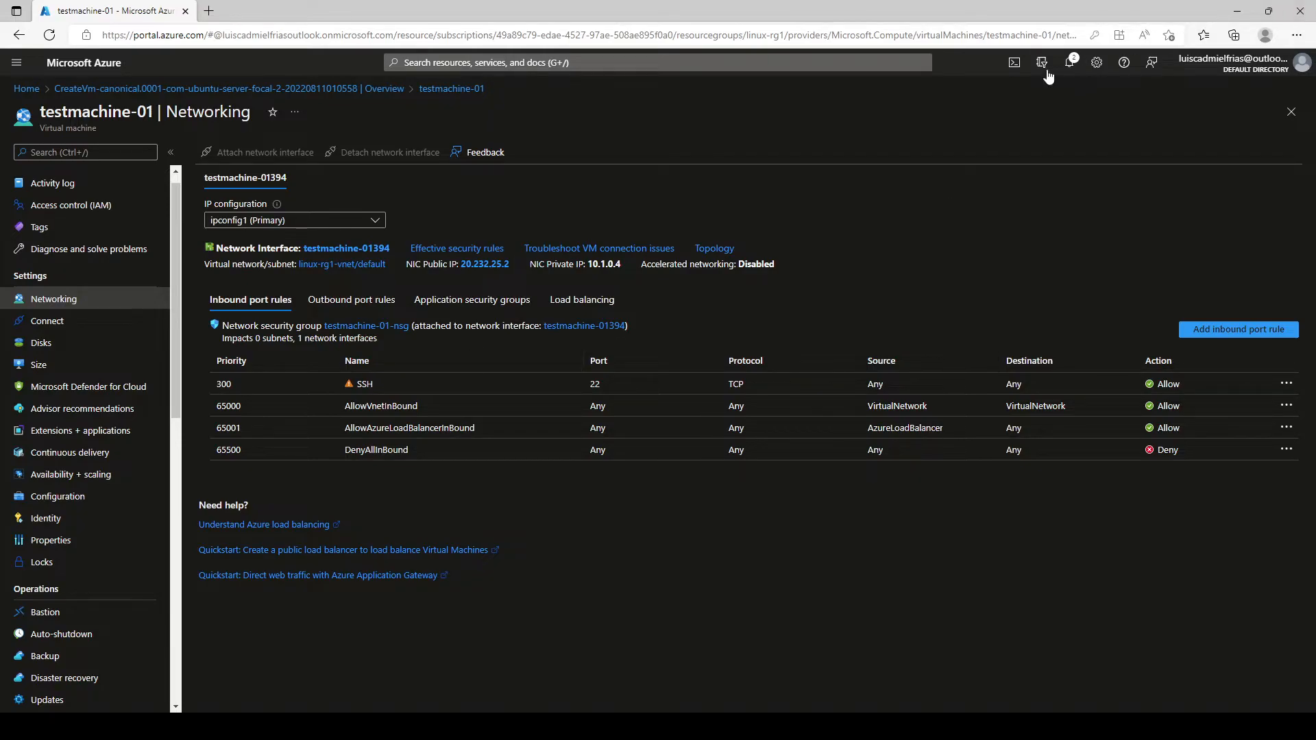
# Step: Launch a PowerShell Cloud Shell session and zoom the browser in two steps
pyautogui.click(1012, 64)
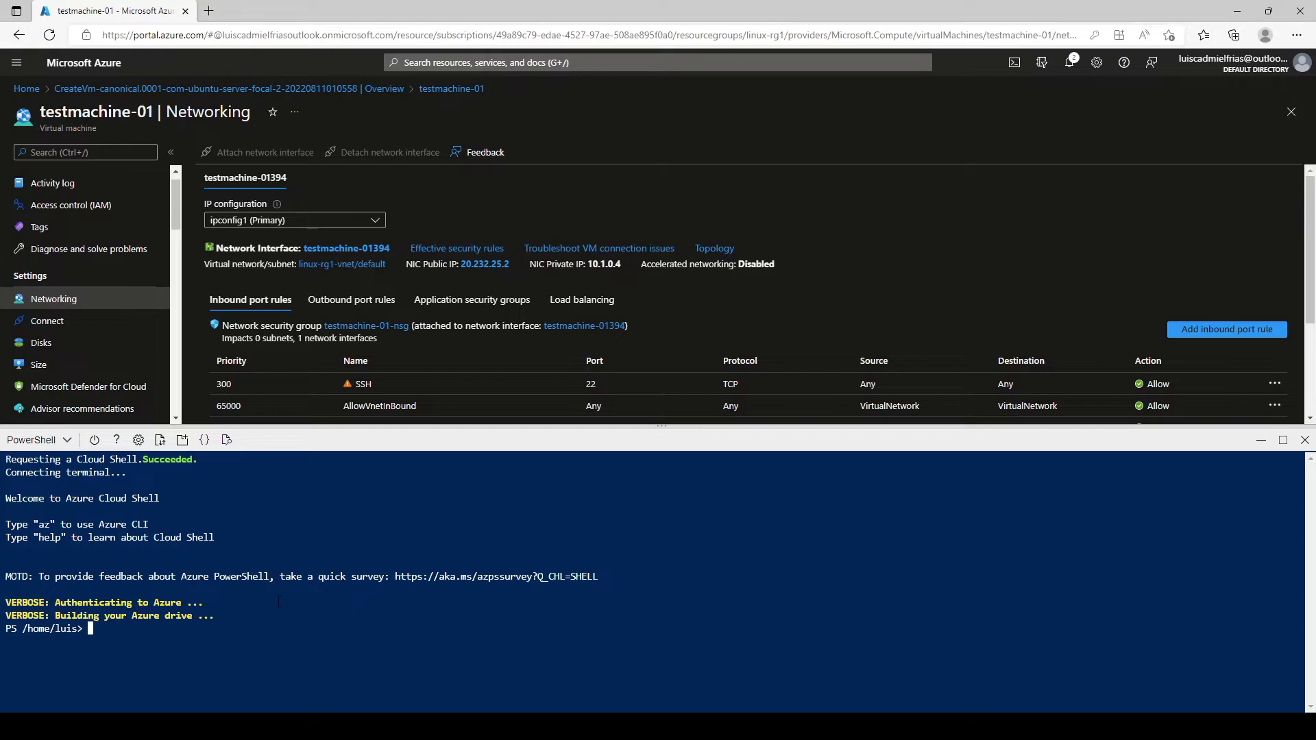
pyautogui.hotkey('ctrl', '+')
pyautogui.hotkey('ctrl', '+')
pyautogui.hotkey('ctrl', '+')
pyautogui.hotkey('ctrl', '+')
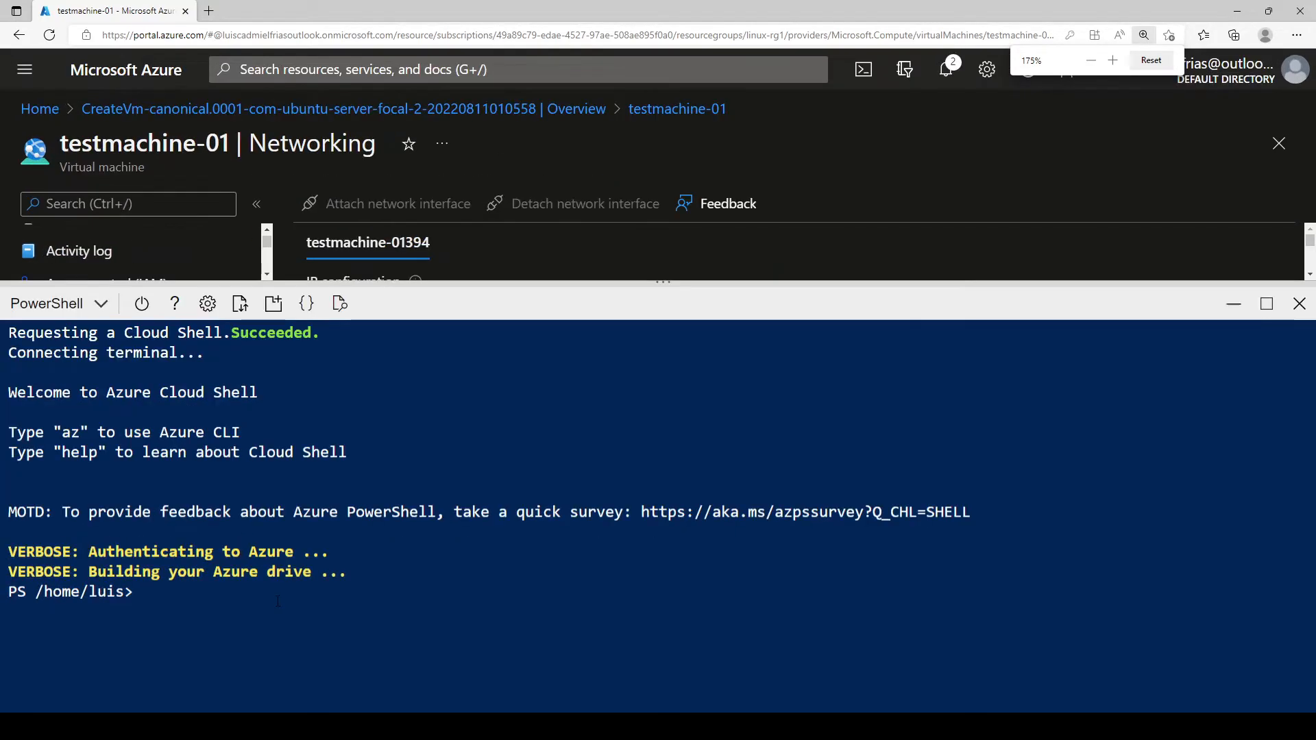
pyautogui.hotkey('ctrl', '+')
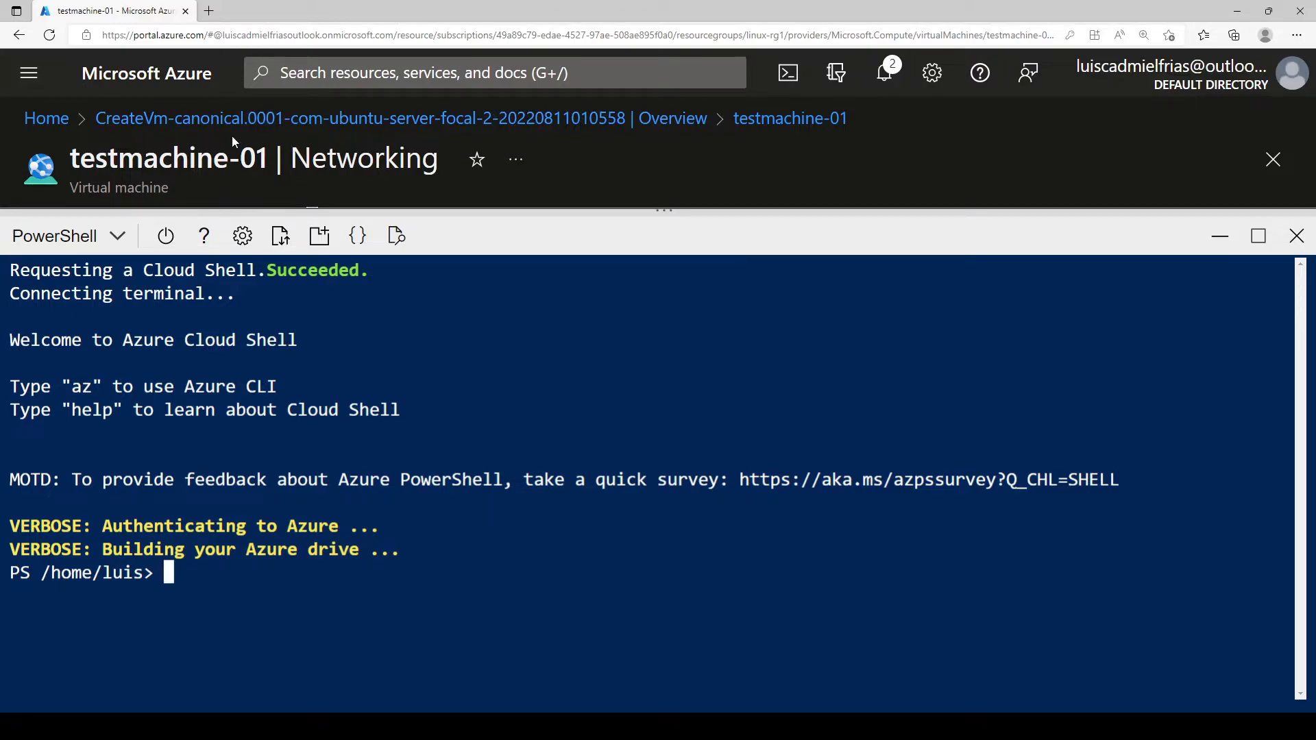
# Step: Go back to the testmachine-01 overview, shrink the shell panel, and choose Bash as the shell
pyautogui.click(746, 121)
pyautogui.moveTo(485, 209); pyautogui.dragTo(508, 380)
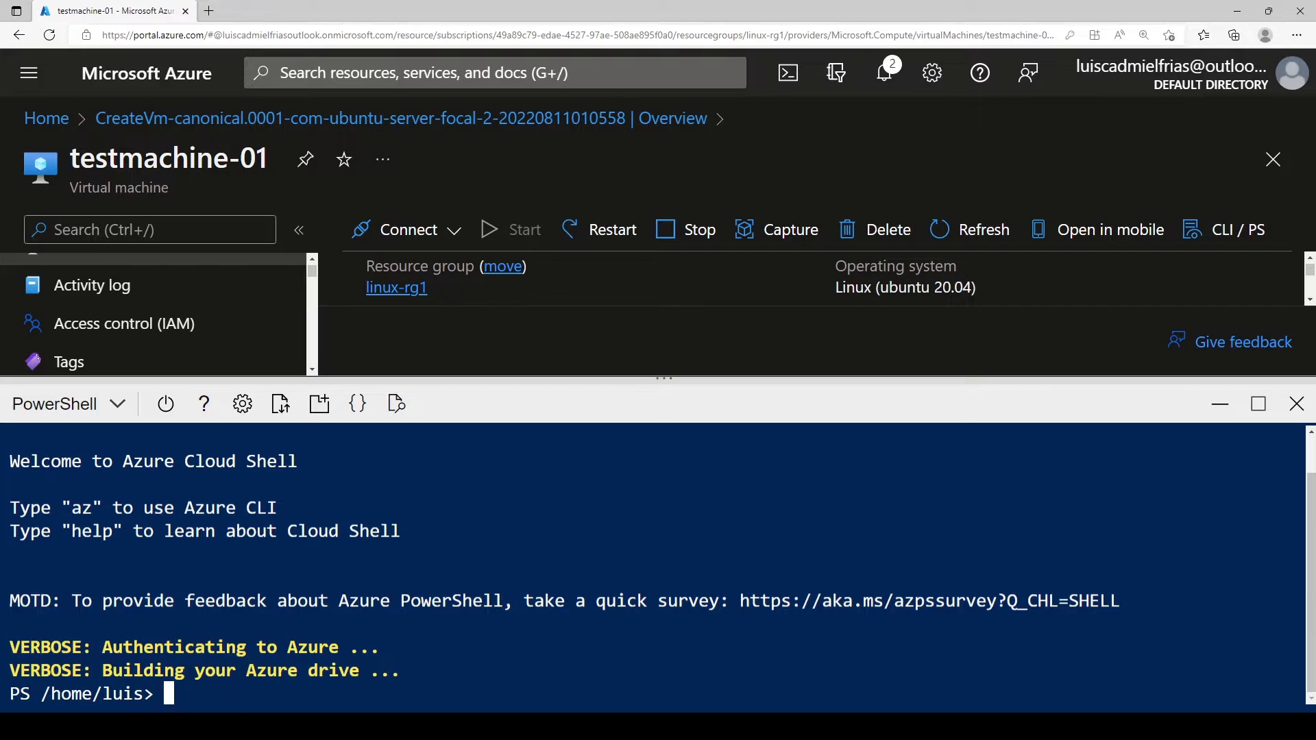
pyautogui.click(103, 403)
pyautogui.click(97, 444)
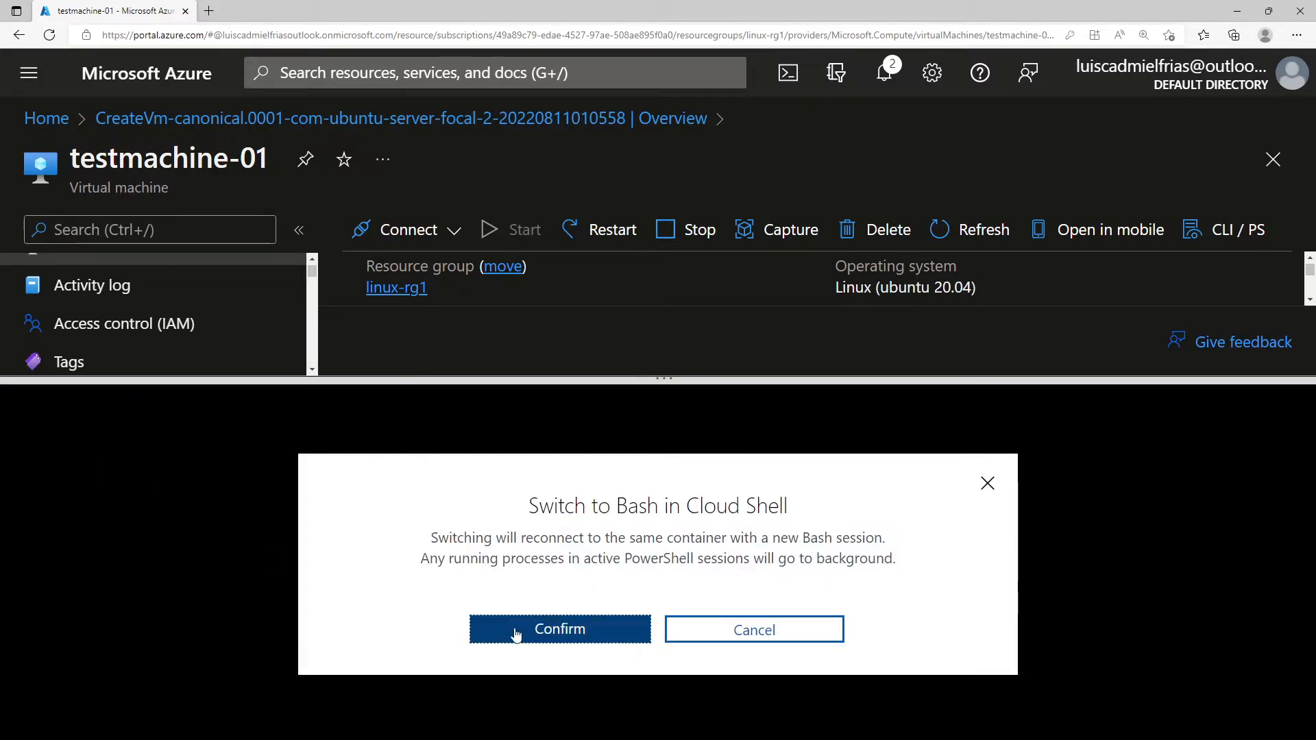
pyautogui.click(559, 636)
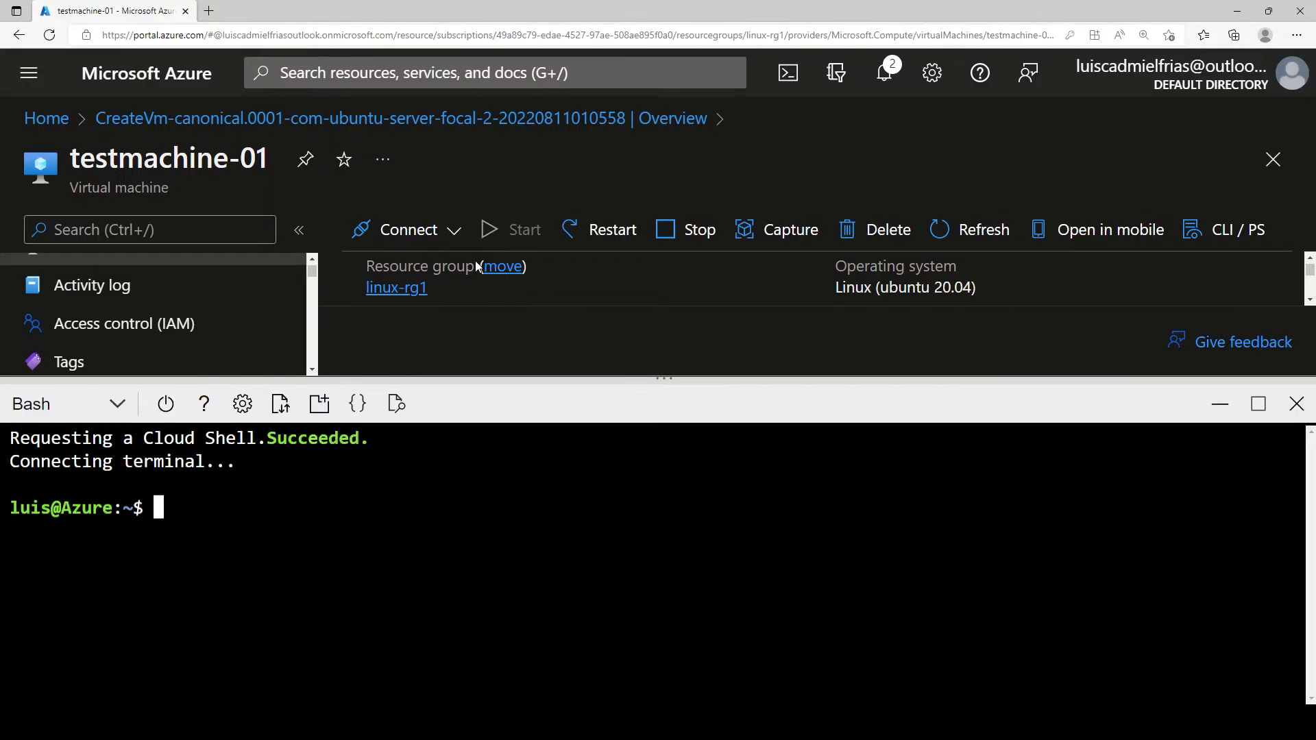
# Step: Run 'az vm open-port --resource-group linux-rg1 --name testmachine-01 --port 3389' in Bash
pyautogui.hotkey('ctrl', '-')
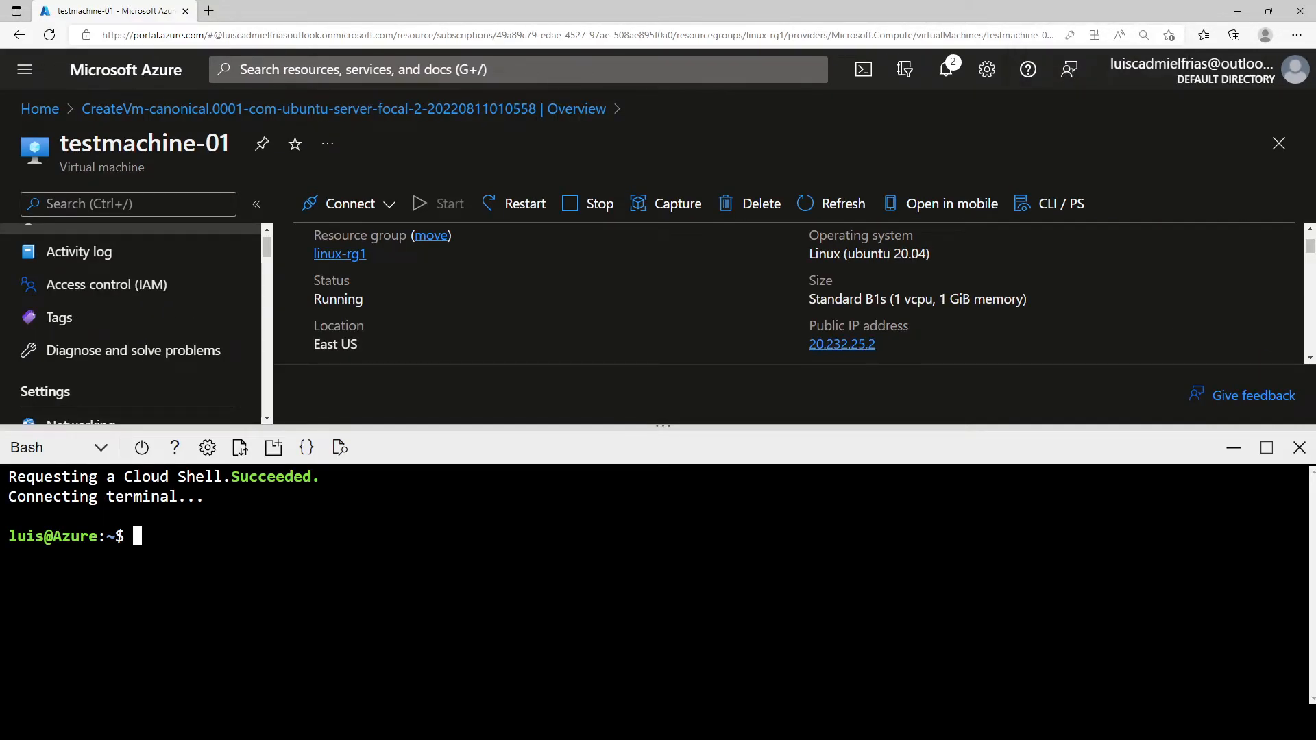
pyautogui.write('az vm open-po')
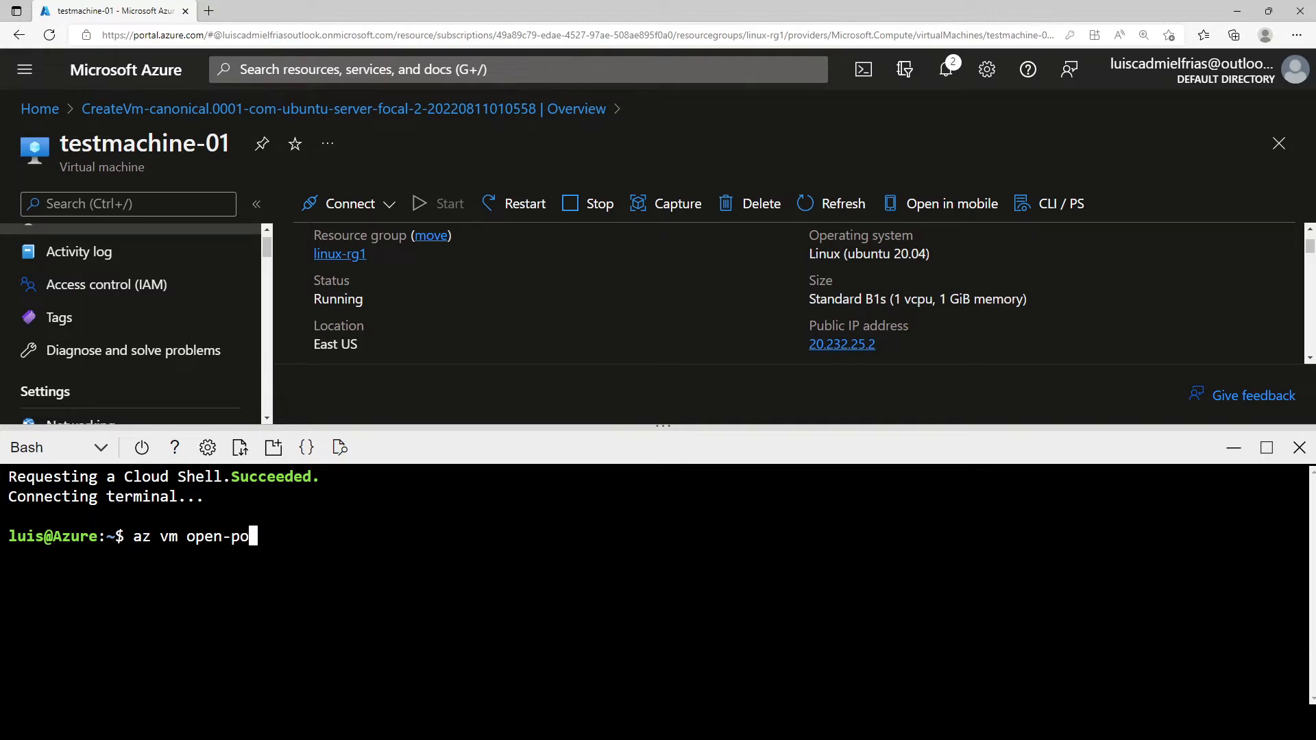
pyautogui.write('rt --resource-group ')
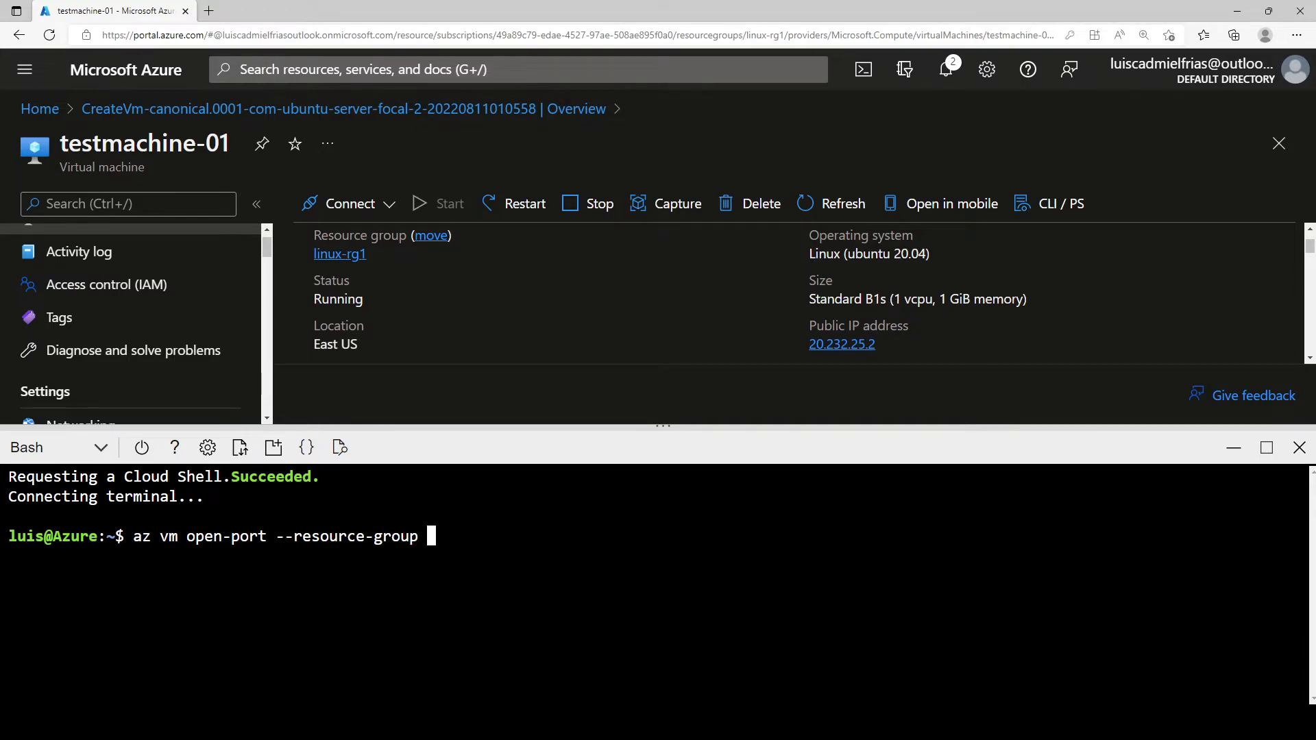
pyautogui.write('linux-rg1 ')
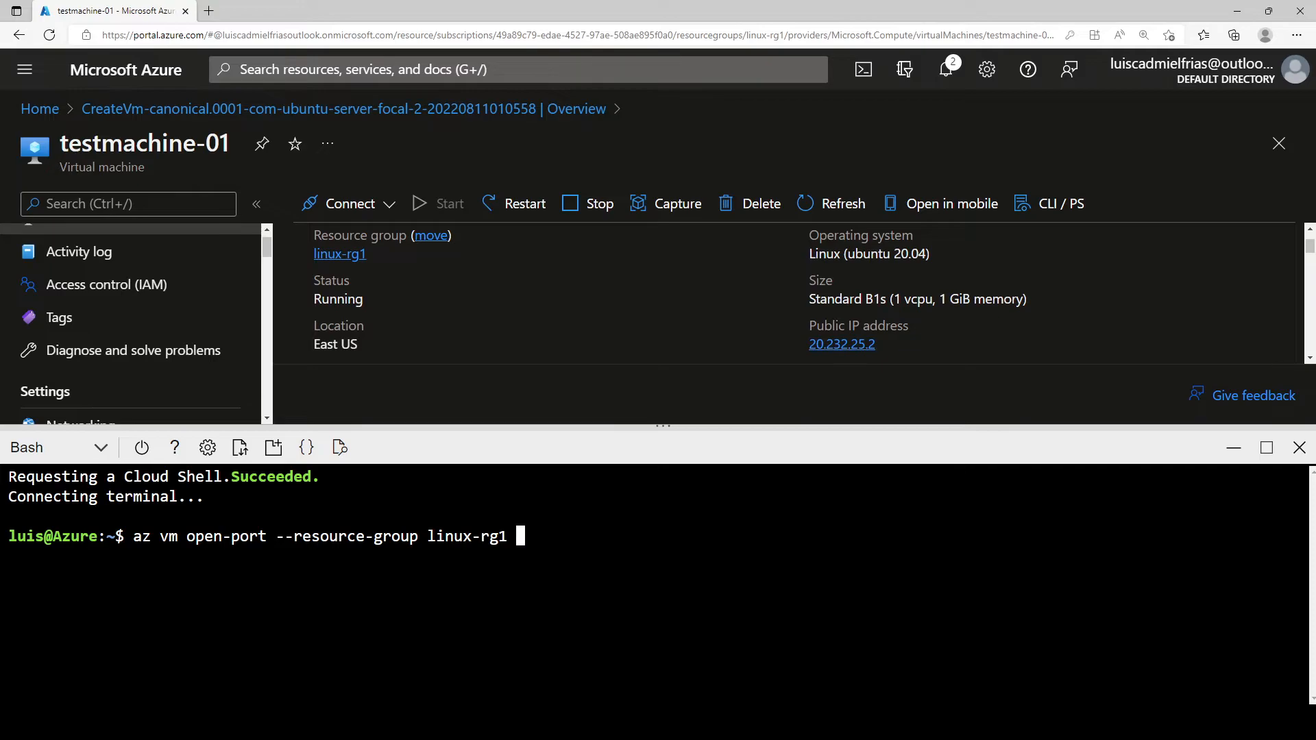
pyautogui.write('--name testmachine')
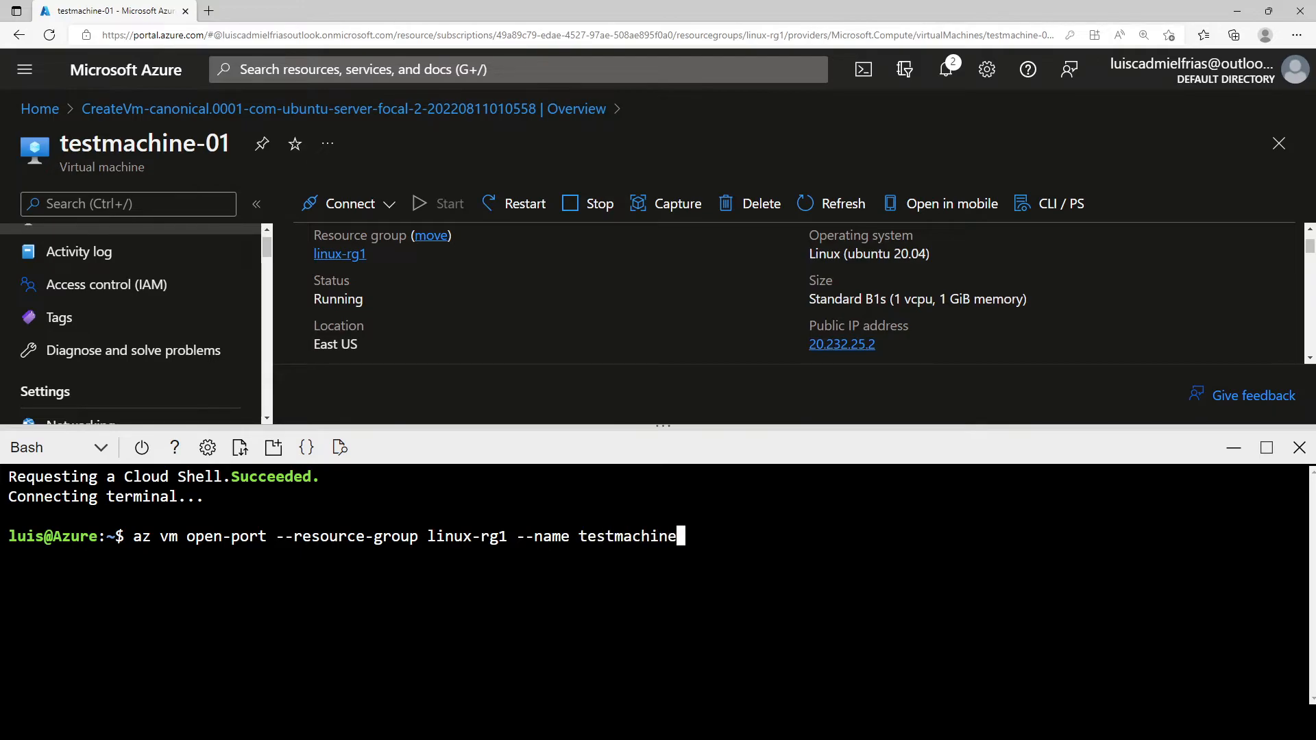
pyautogui.write('-01 --port 3389')
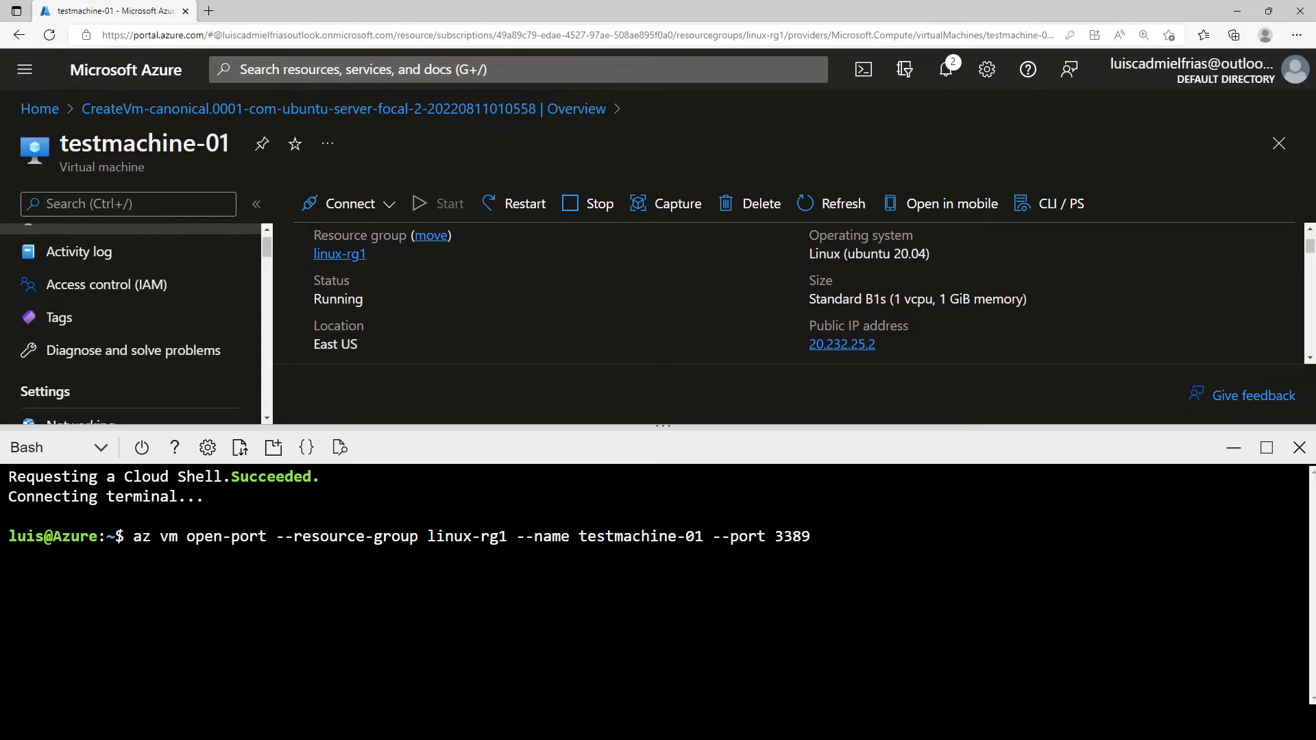
pyautogui.press('Return')
pyautogui.scroll(-1, 165, 384)
# Step: Confirm the open-port-3389 rule reports provisioningState Succeeded, checking the Networking page
pyautogui.click(65, 373)
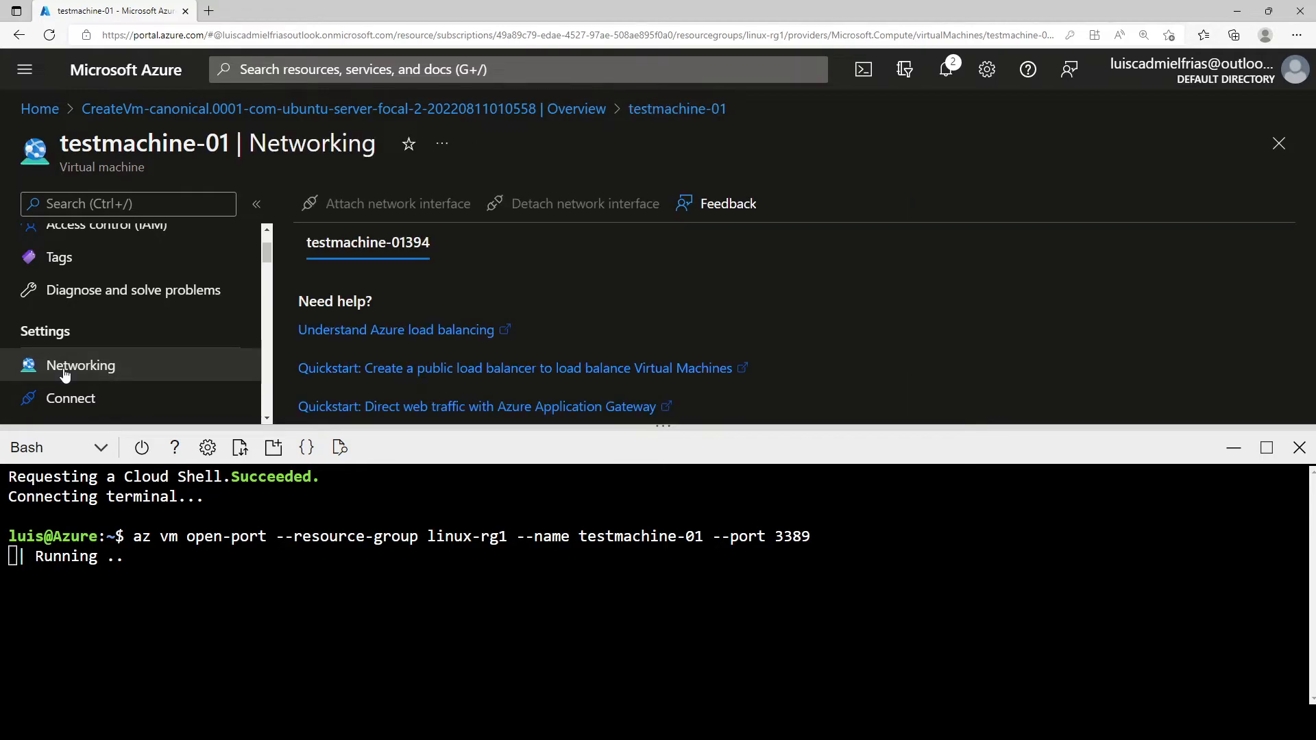
pyautogui.scroll(-2, 438, 321)
pyautogui.scroll(-2, 437, 321)
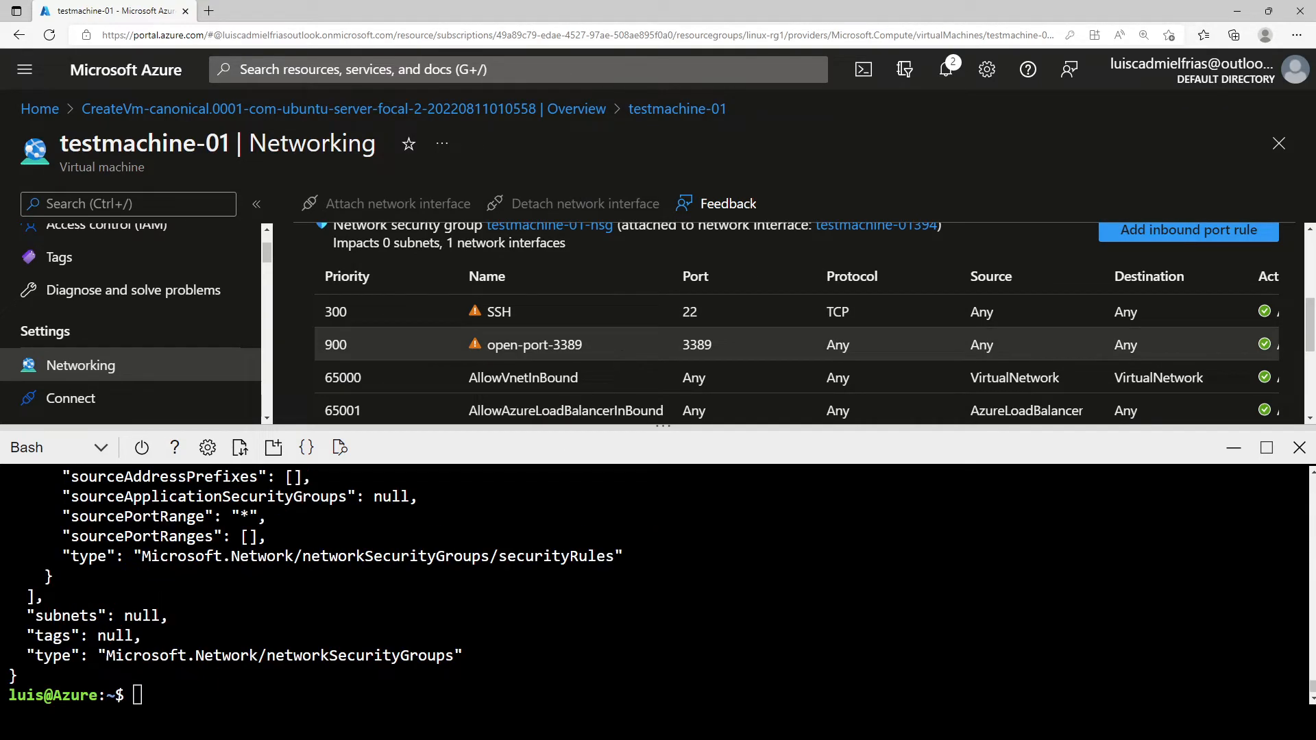
pyautogui.scroll(10, 658, 583)
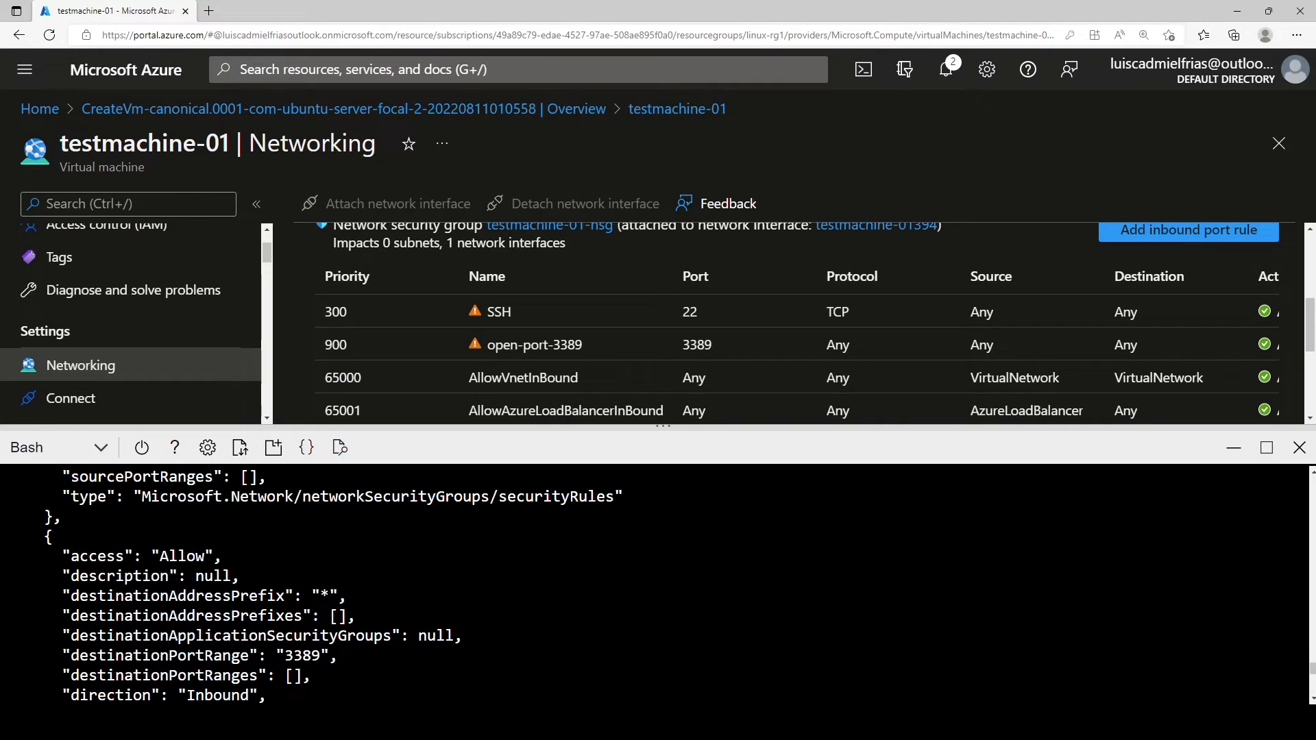
pyautogui.scroll(-3, 658, 583)
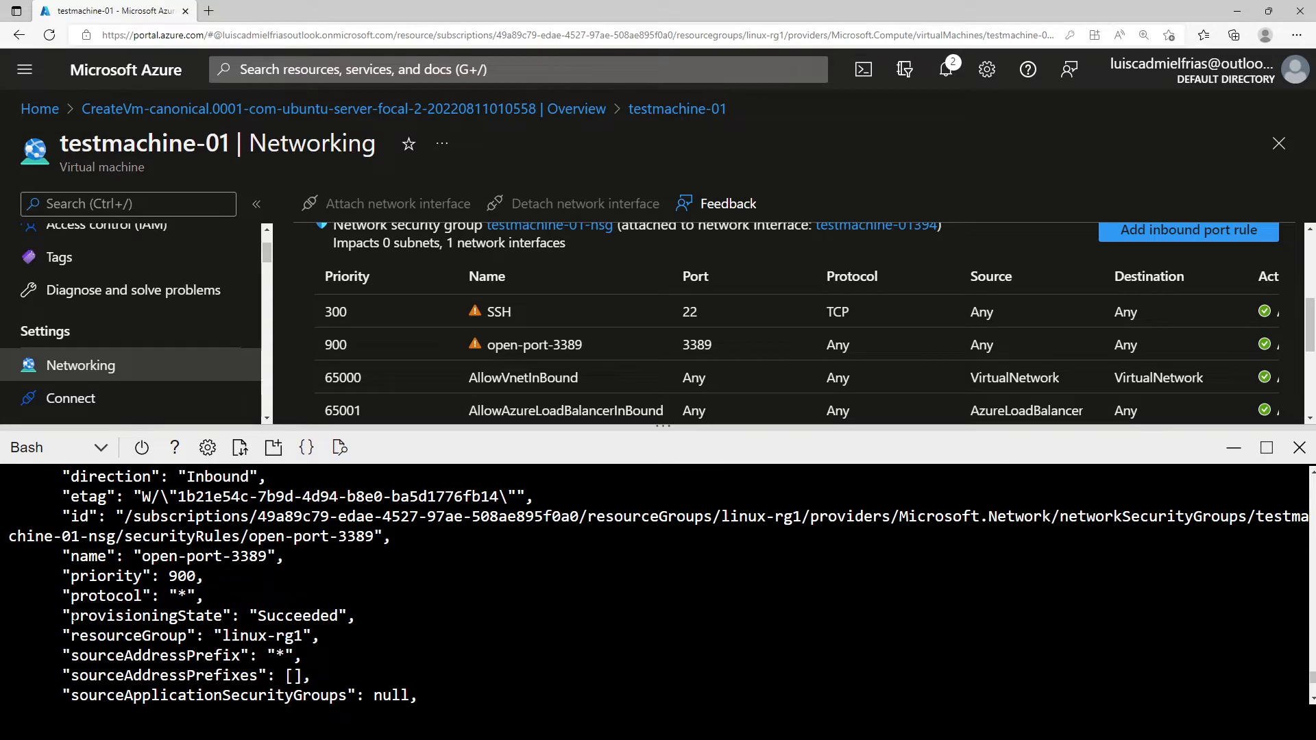
pyautogui.moveTo(70, 616); pyautogui.dragTo(355, 616)
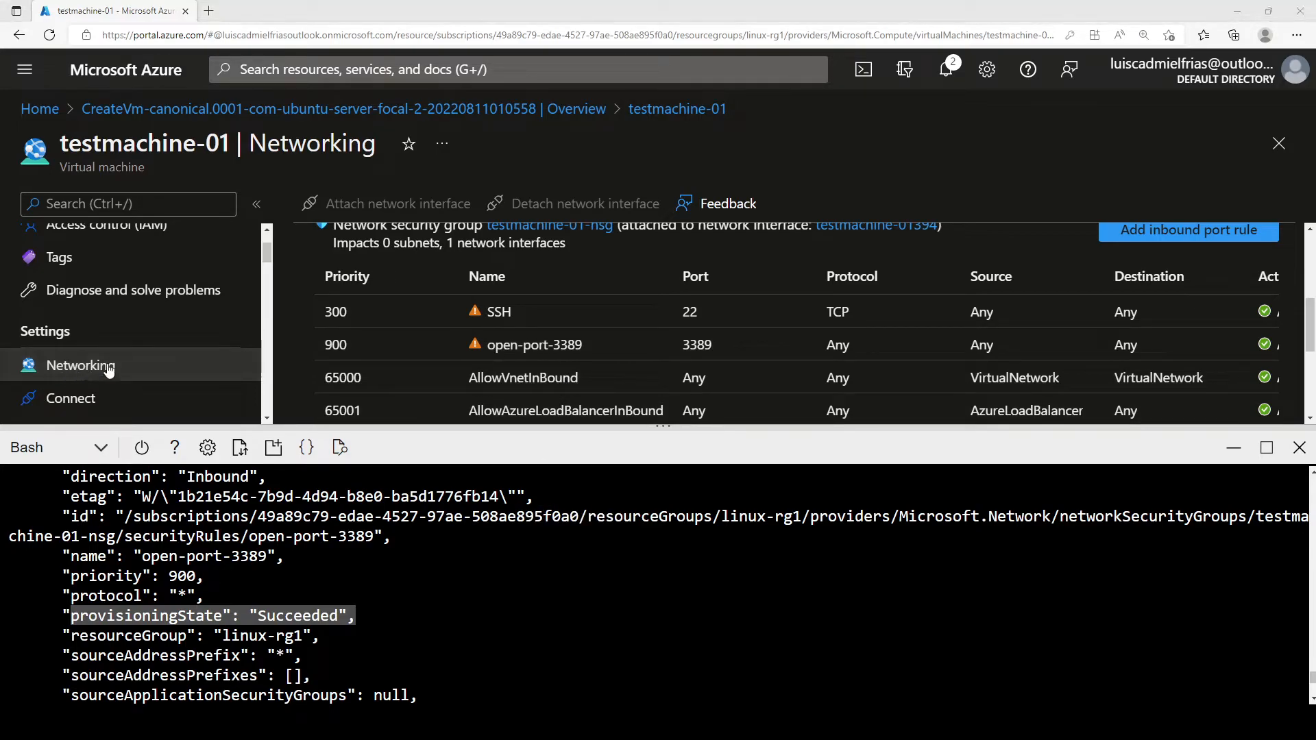
pyautogui.scroll(2, 102, 274)
# Step: Return to the testmachine-01 overview and scroll to public IP 20.232.25.2
pyautogui.click(102, 242)
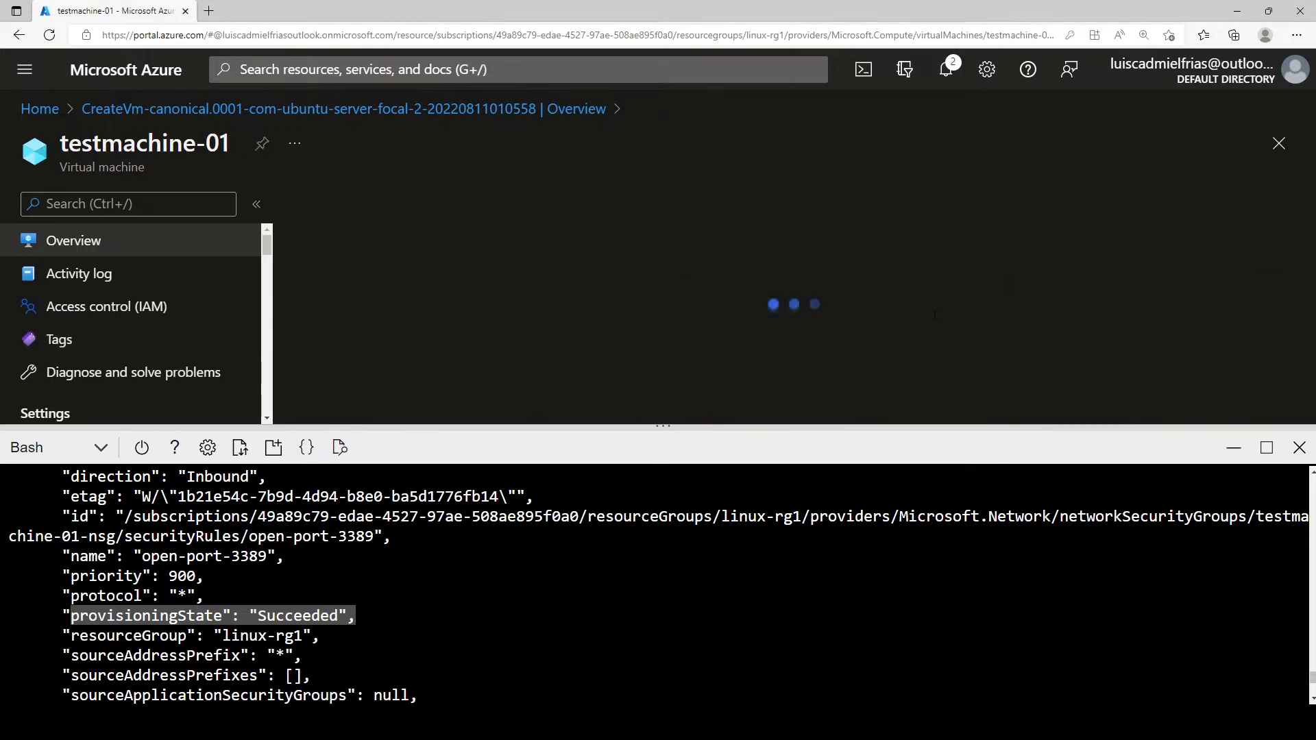
pyautogui.scroll(-1, 966, 327)
pyautogui.scroll(-3, 967, 324)
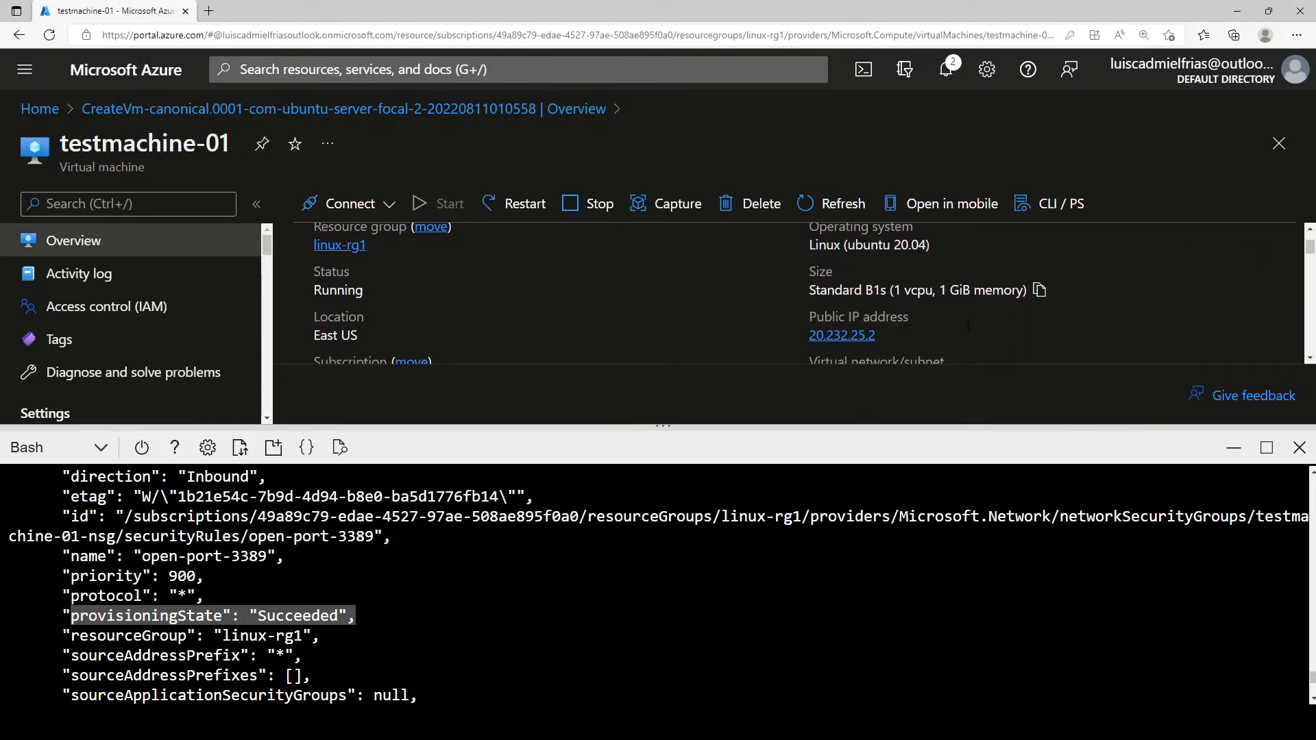
# Step: Copy the public IP, launch mstsc, and connect to 20.232.25.2, accepting the certificate warning
pyautogui.click(888, 337)
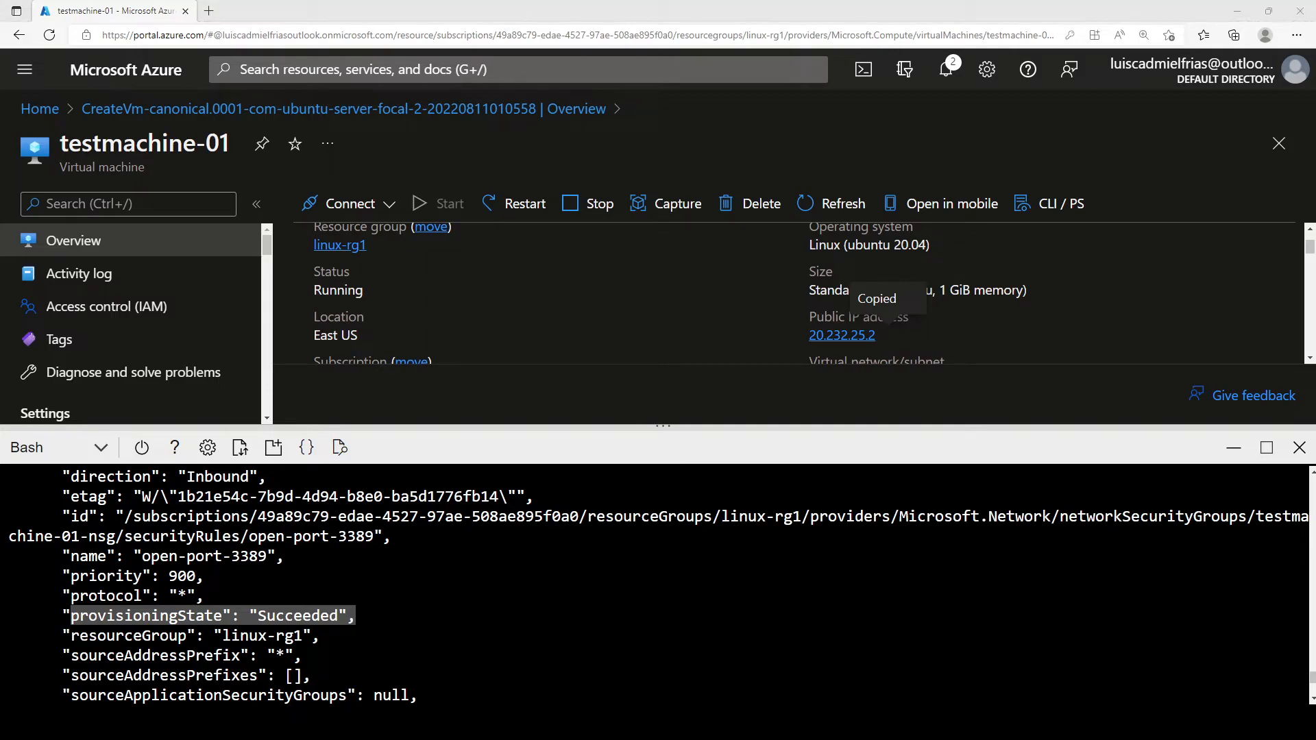
pyautogui.press('super')
pyautogui.write('mstsc')
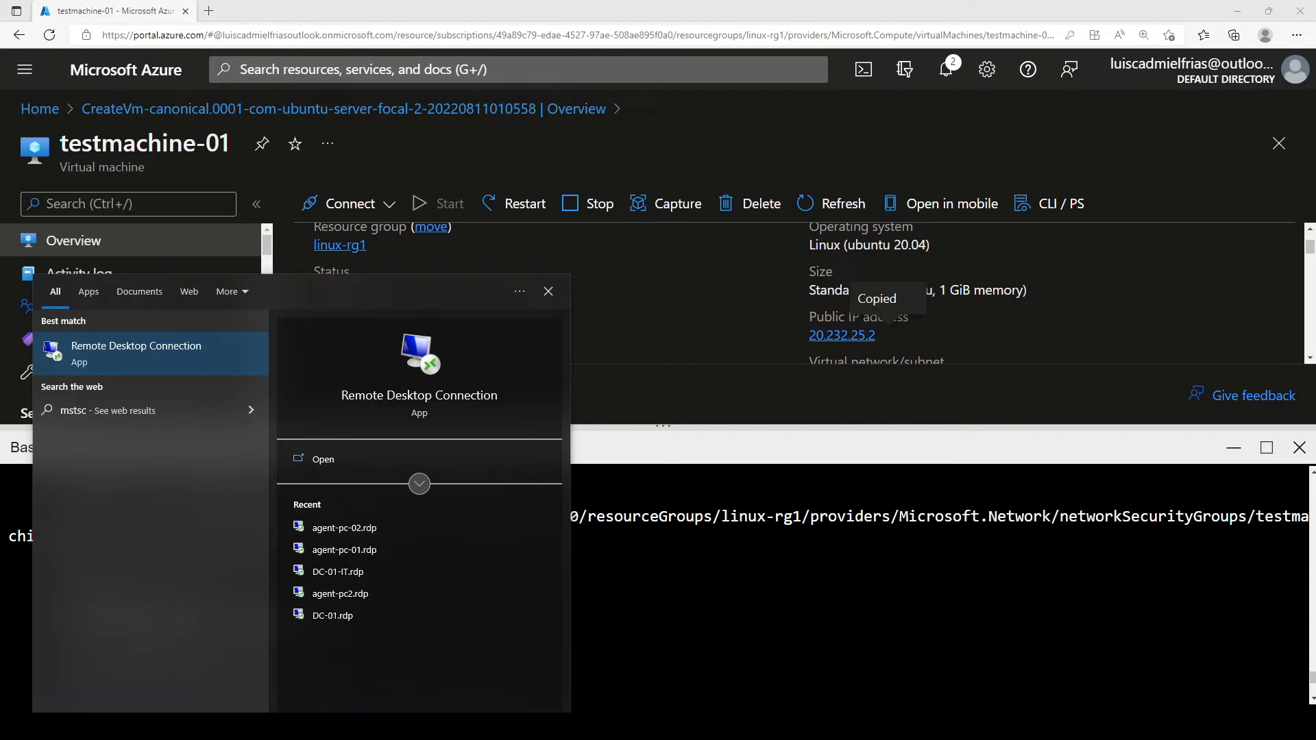
pyautogui.press('Return')
pyautogui.hotkey('ctrl', 'v')
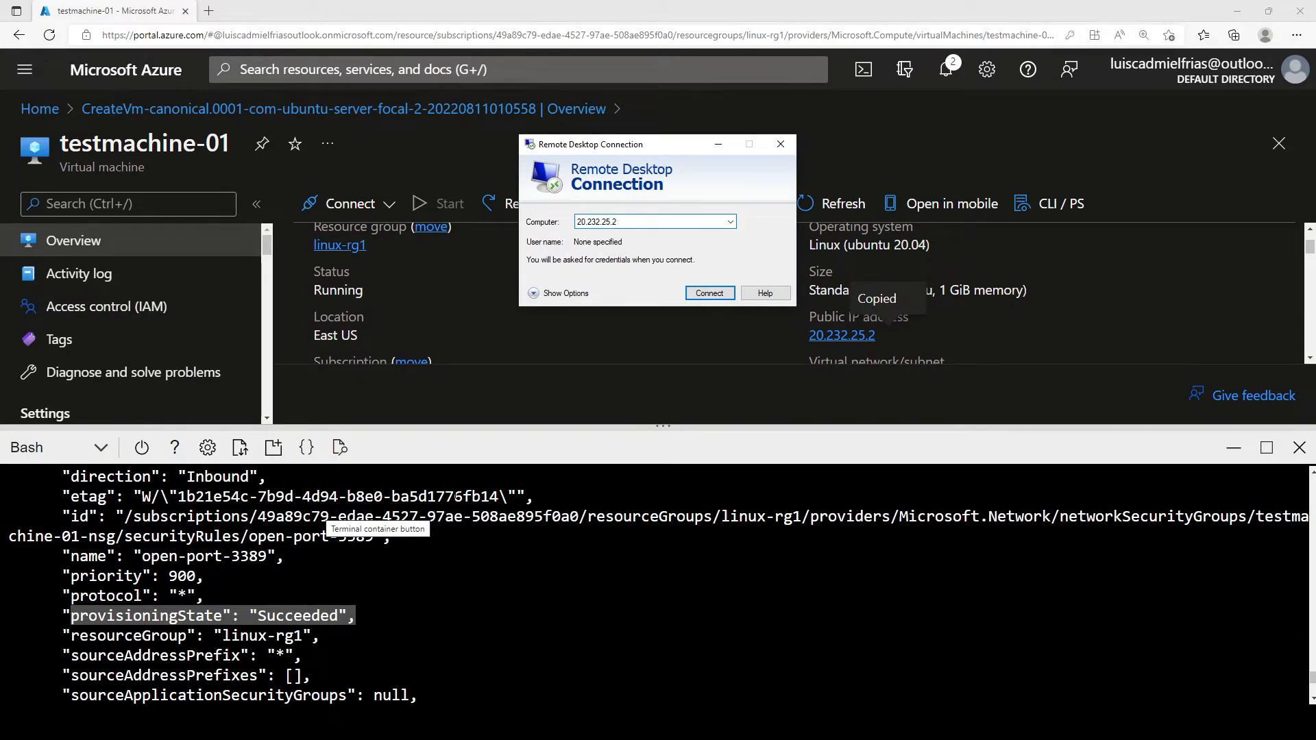
pyautogui.click(710, 293)
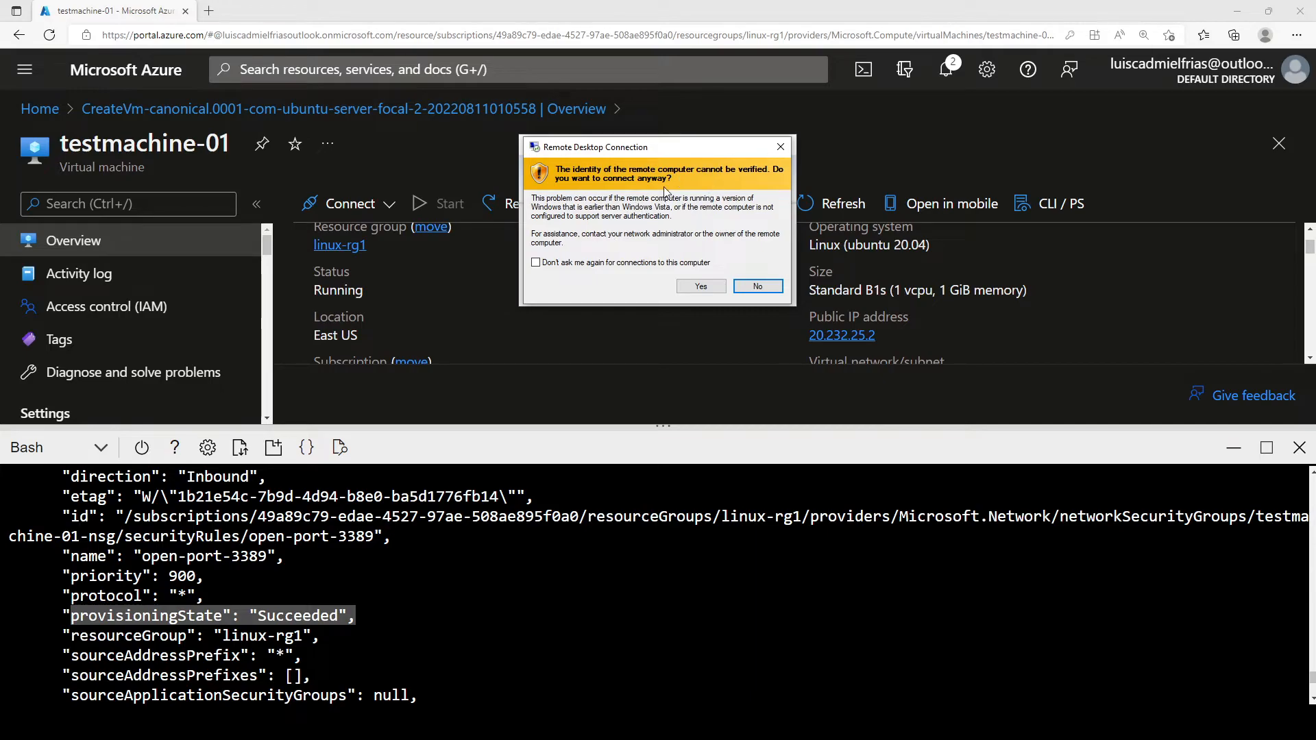
pyautogui.click(701, 286)
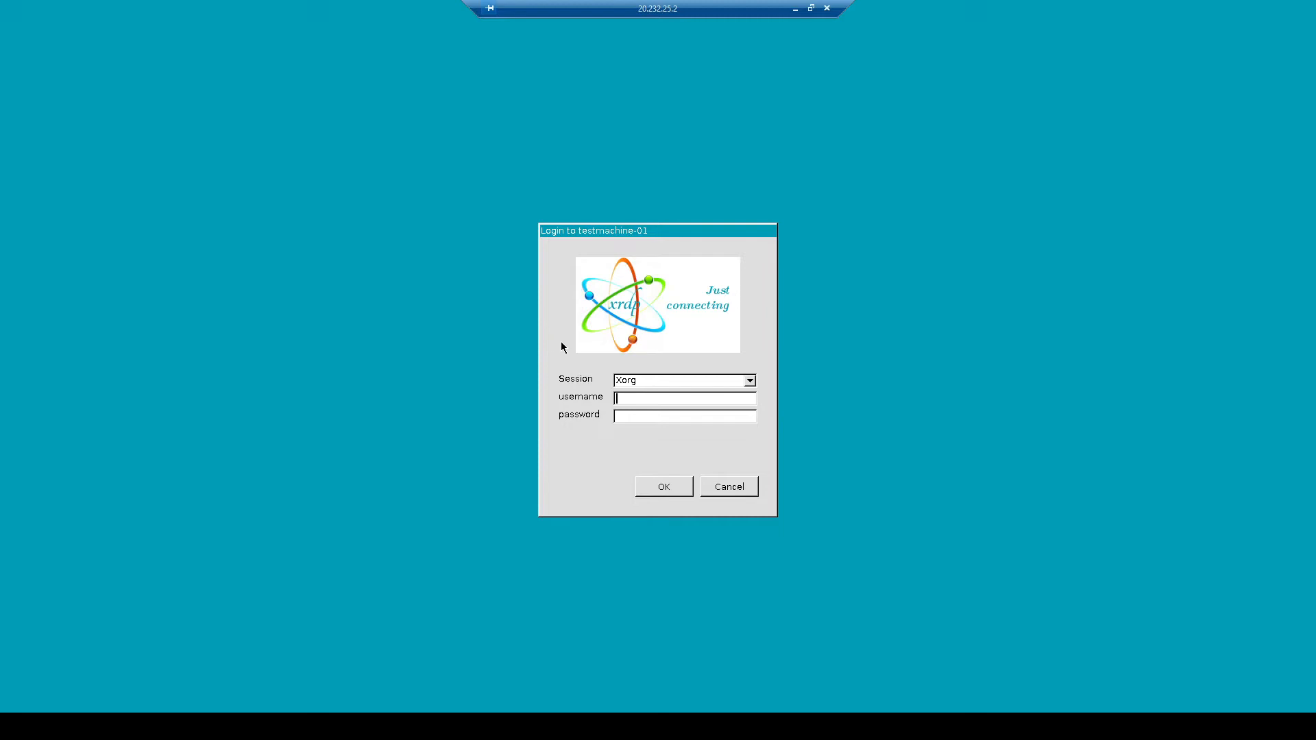
# Step: Log in to the Xorg session with the VM user's username and password to reach the XFCE desktop
pyautogui.write('azureuser')
pyautogui.write('*******')
pyautogui.click(656, 486)
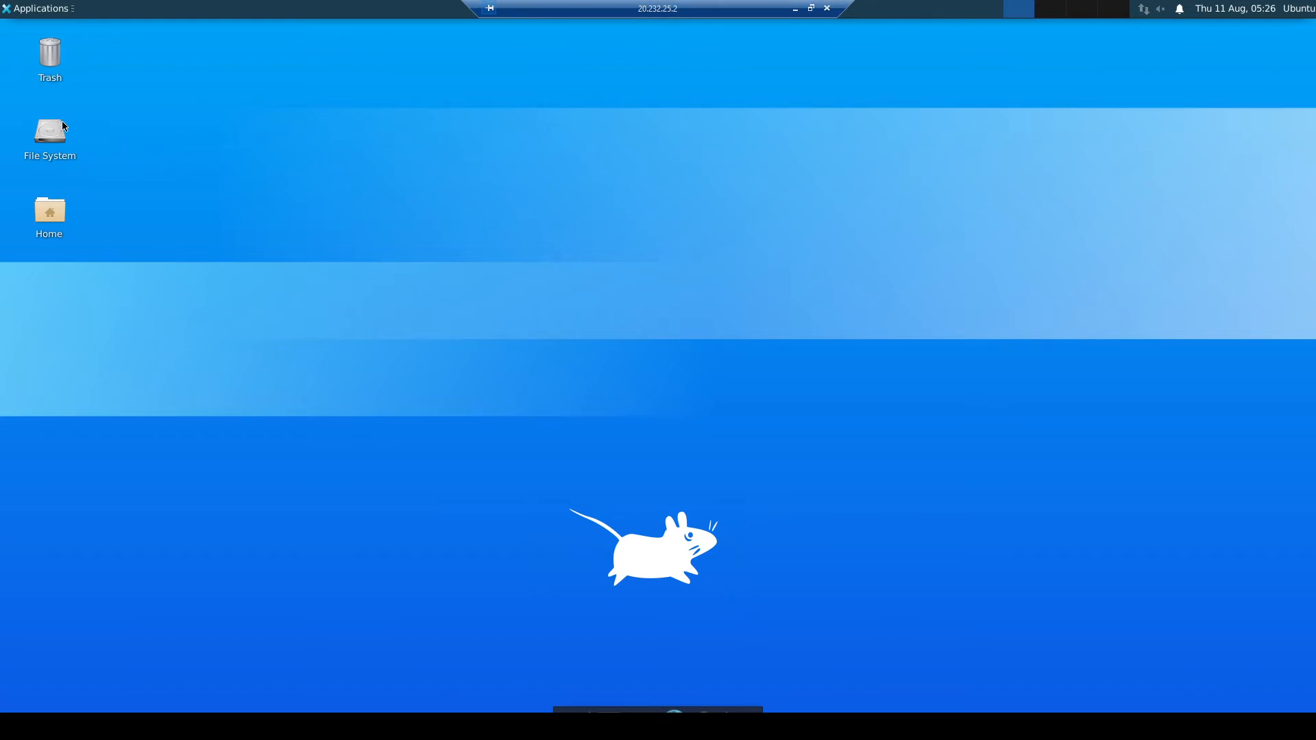
pyautogui.doubleClick(63, 161)
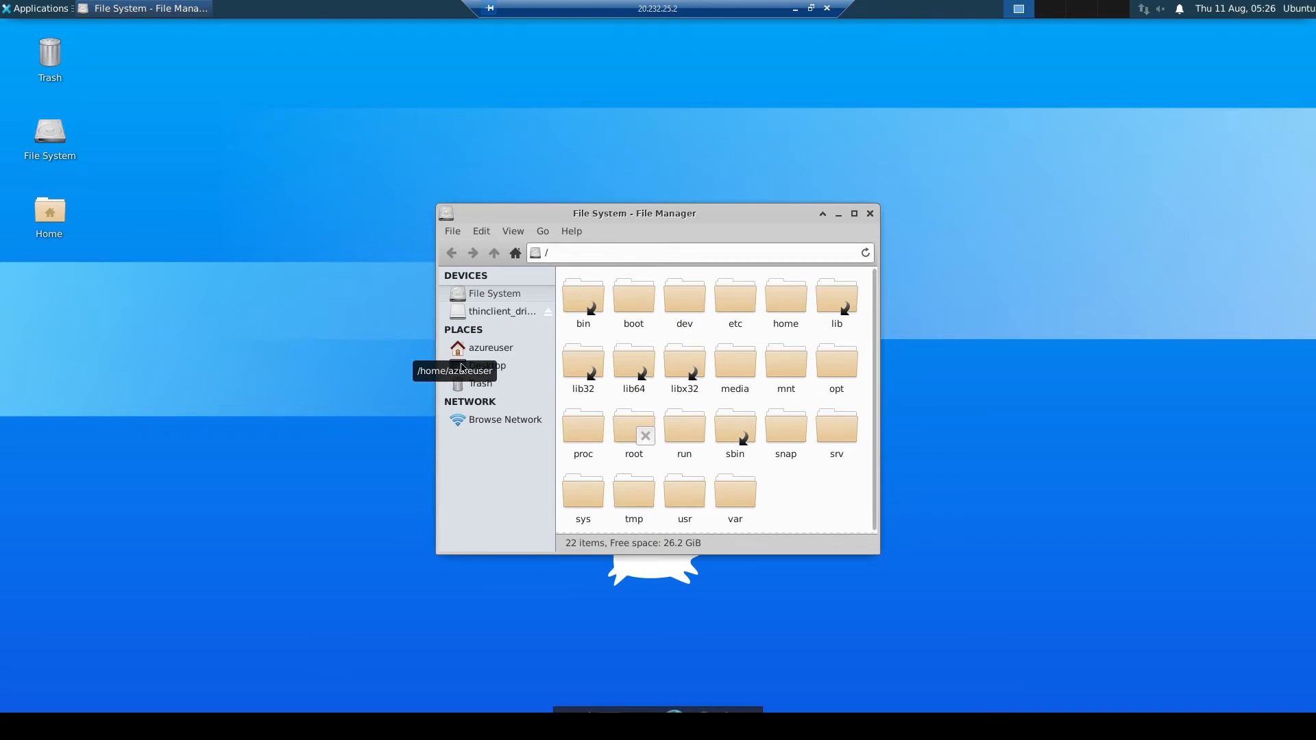
pyautogui.click(854, 213)
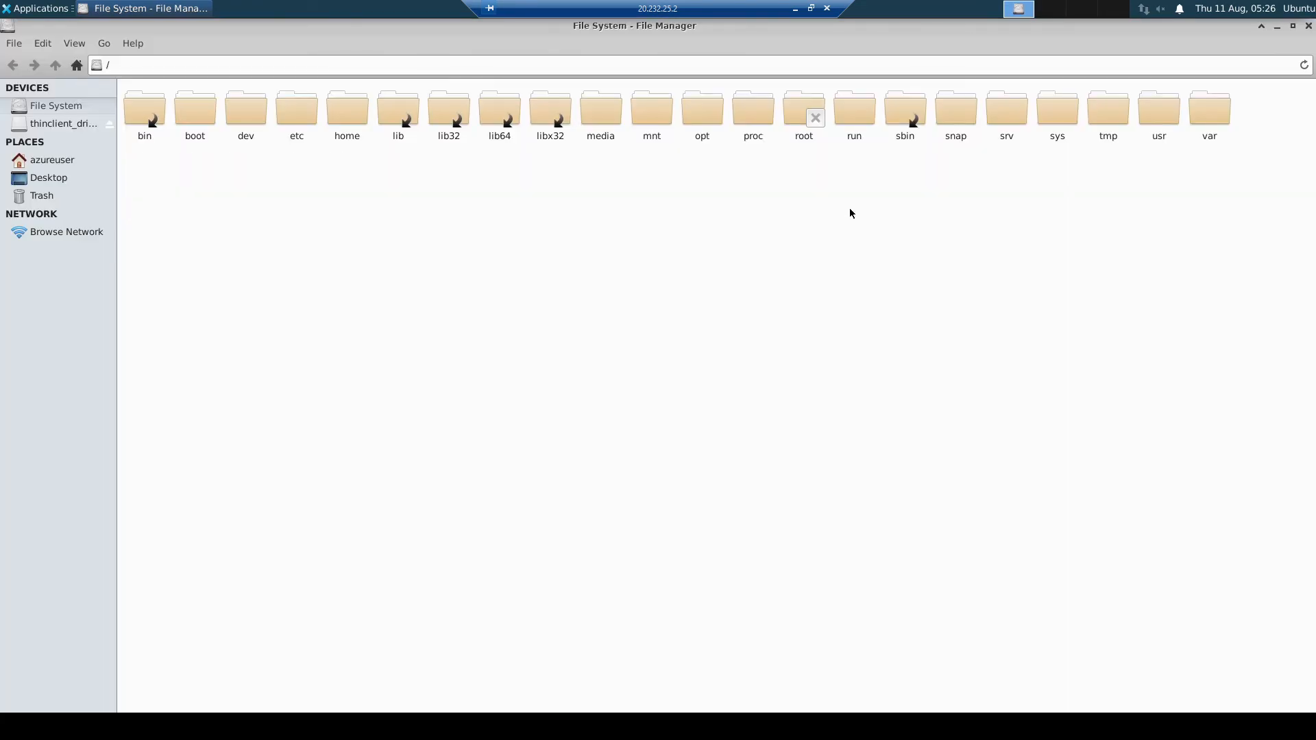
pyautogui.click(68, 162)
pyautogui.click(61, 181)
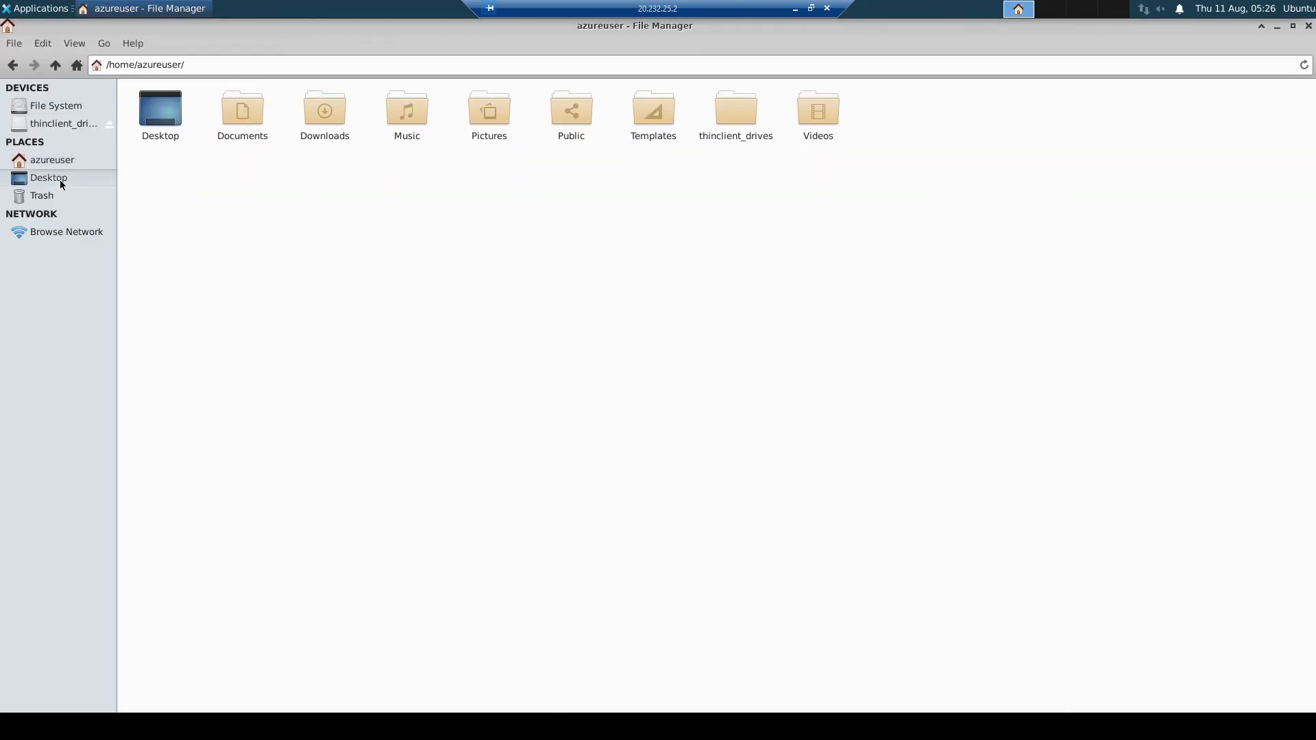
pyautogui.click(49, 200)
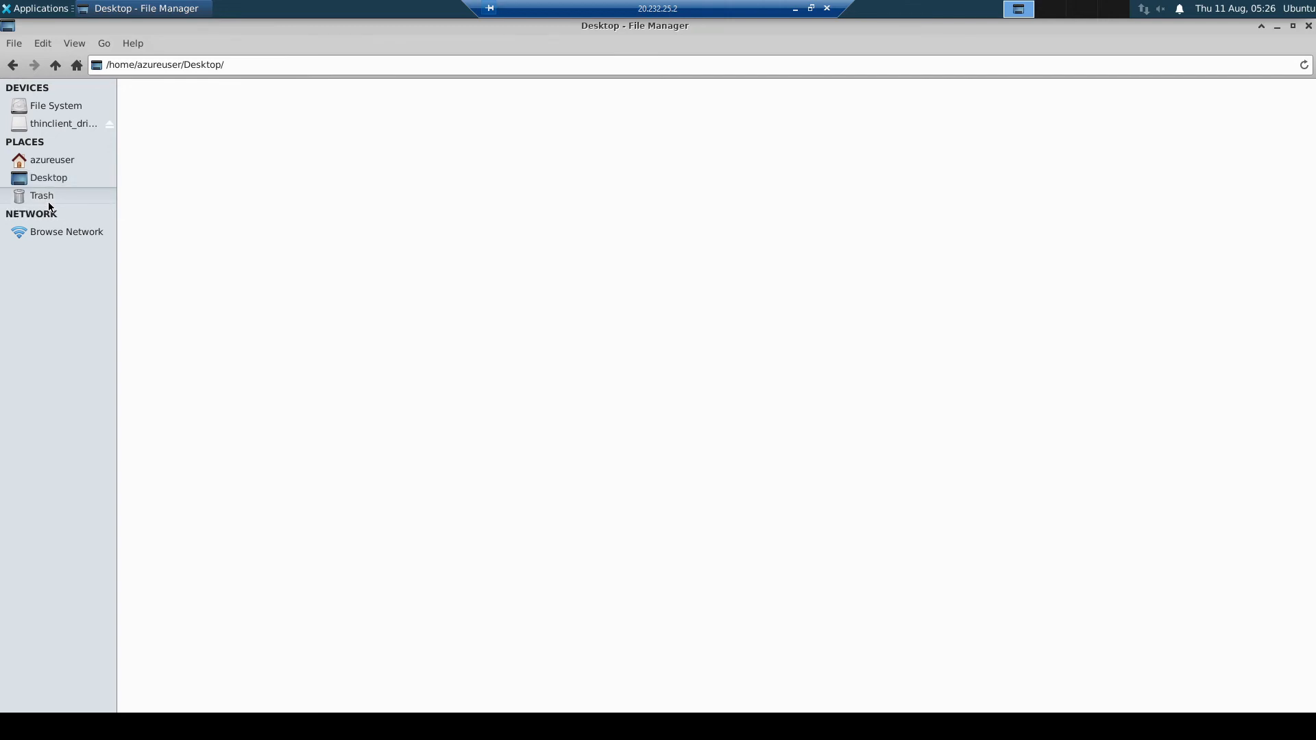
pyautogui.click(79, 240)
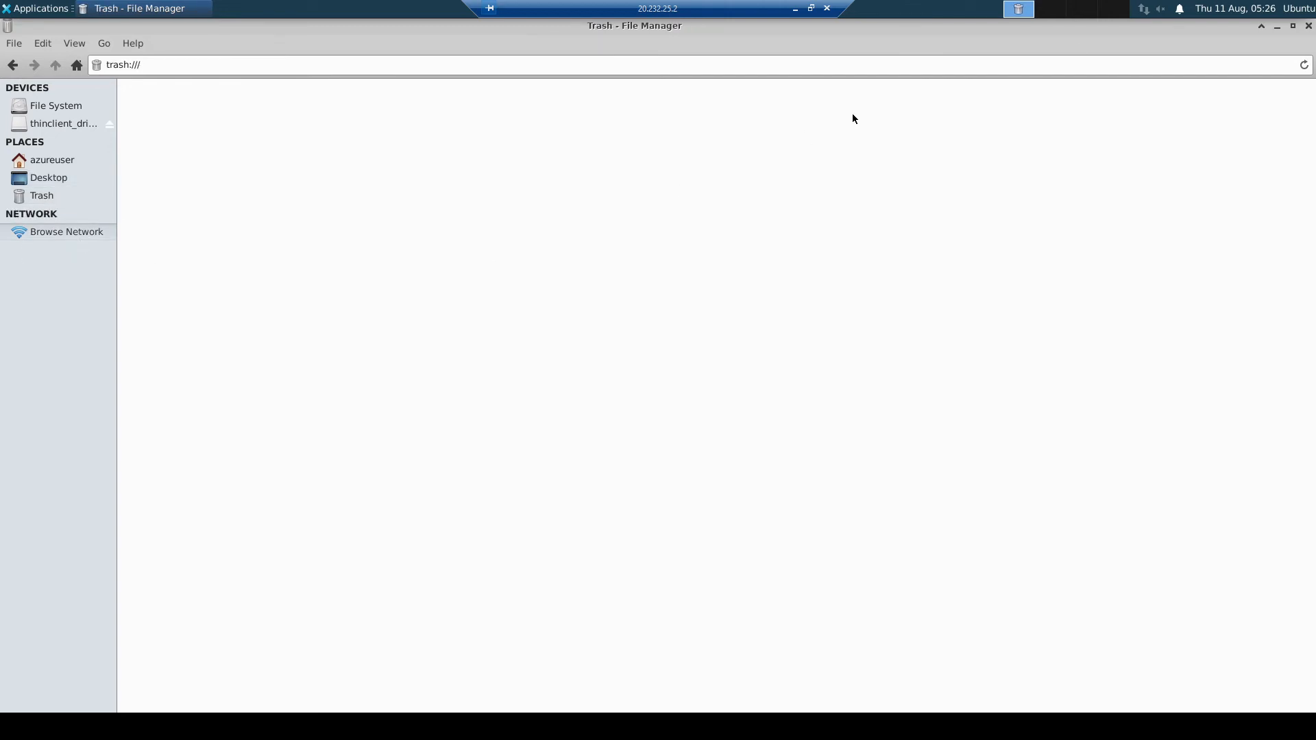
pyautogui.click(1274, 10)
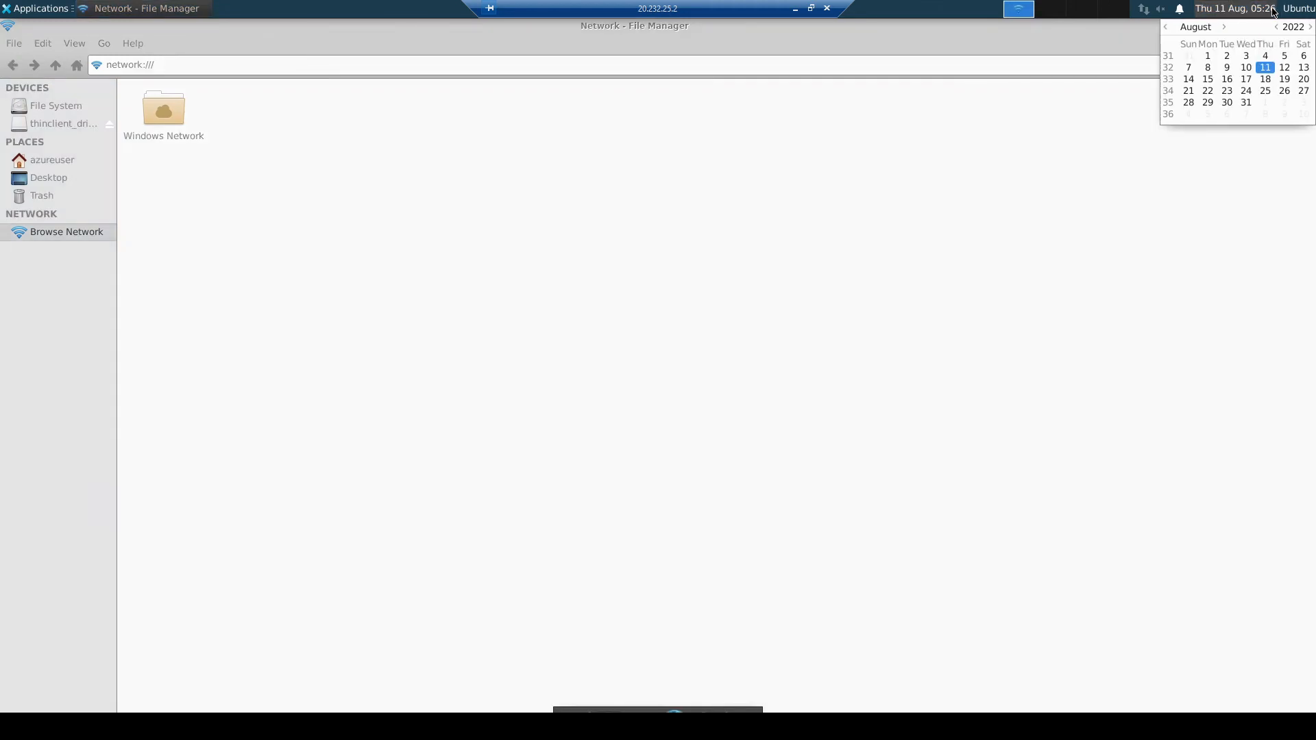
pyautogui.click(1296, 17)
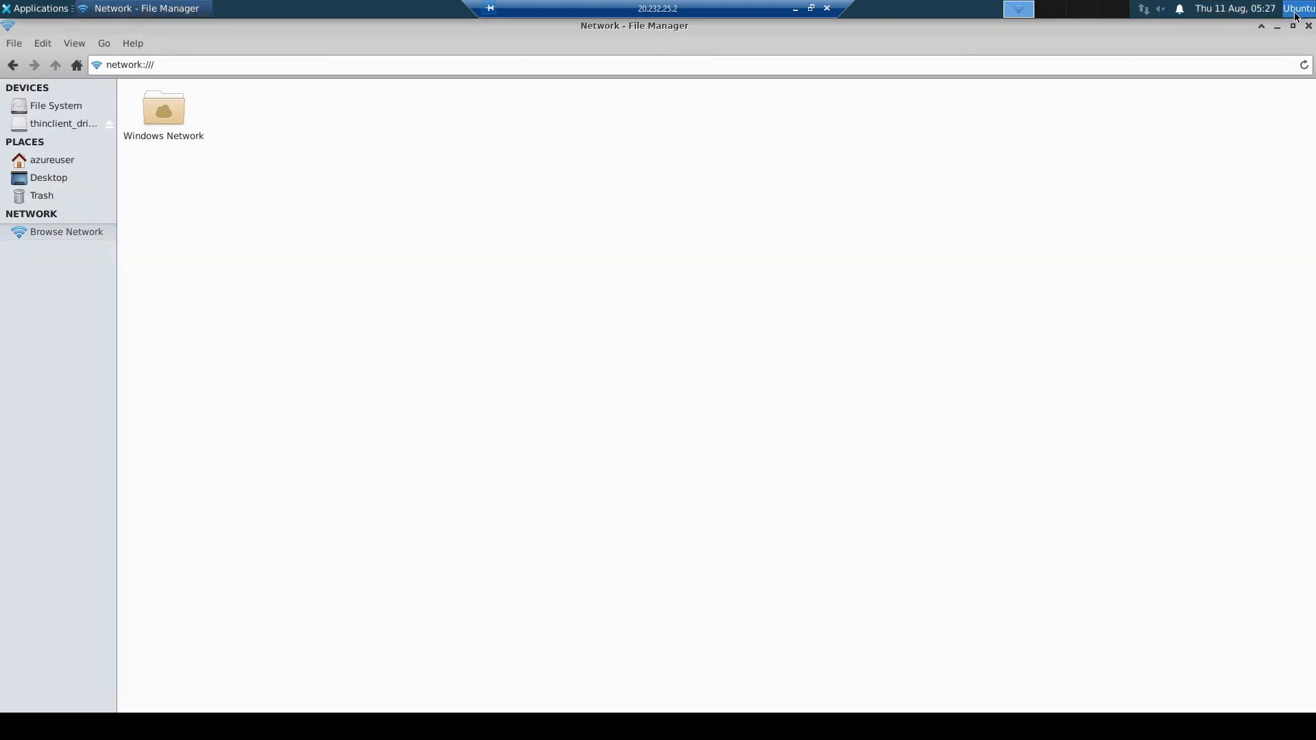
pyautogui.click(1306, 15)
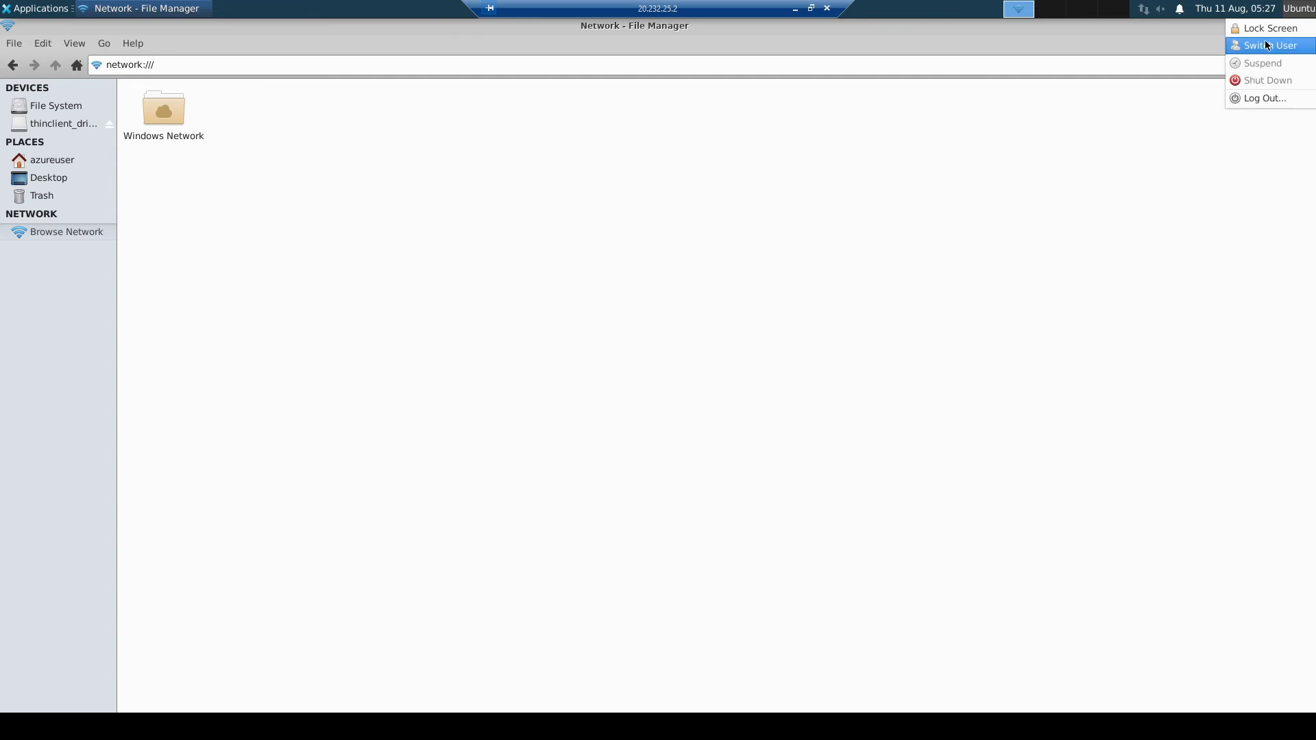
pyautogui.click(1234, 129)
pyautogui.click(1186, 13)
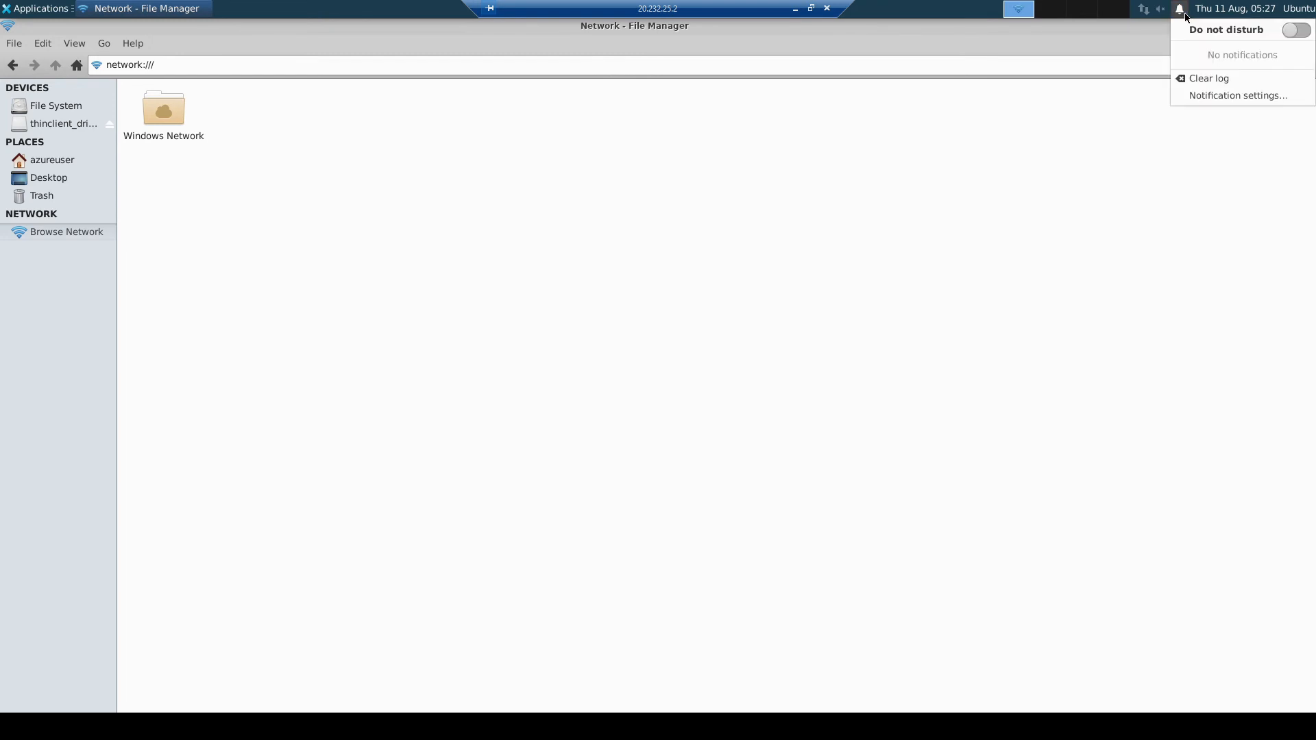
pyautogui.click(1143, 9)
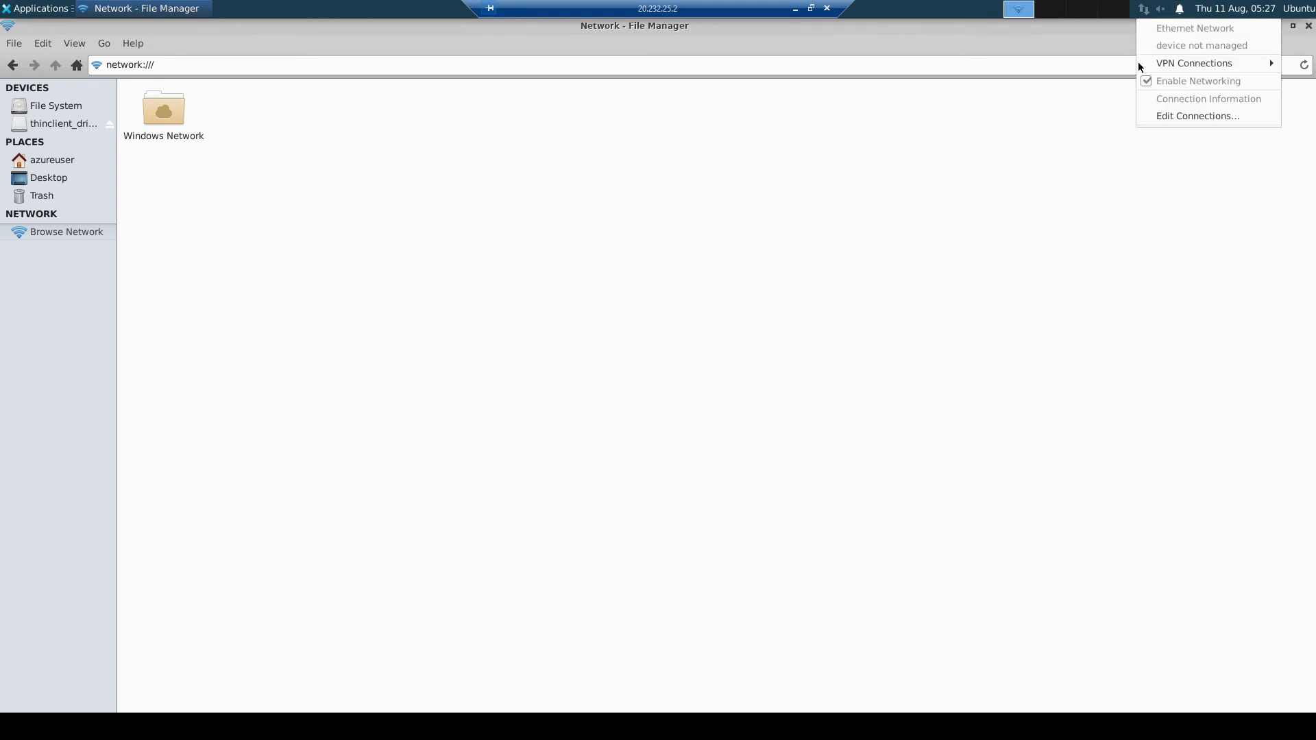
pyautogui.moveTo(1157, 64)
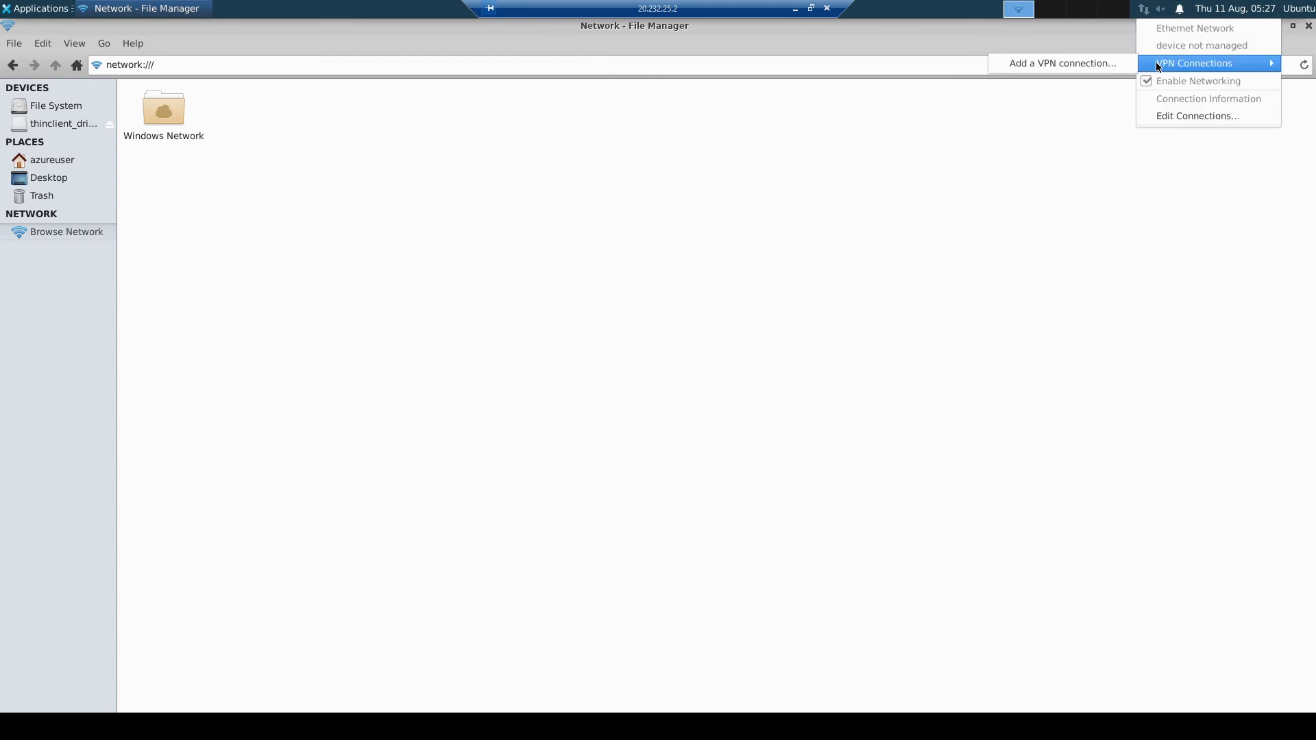
pyautogui.click(1309, 25)
pyautogui.click(1308, 25)
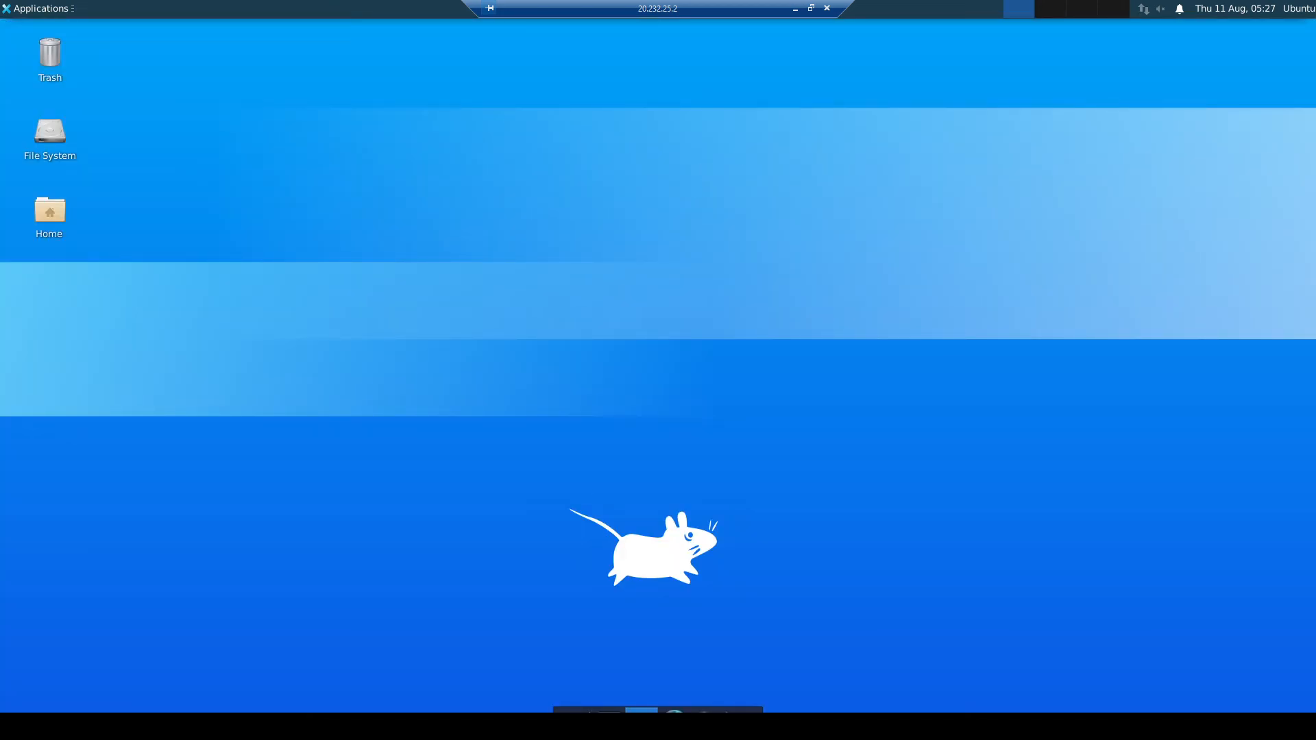
# Step: Launch a terminal from the dock, dismiss the web browser launch error, and open the Places menu
pyautogui.click(609, 711)
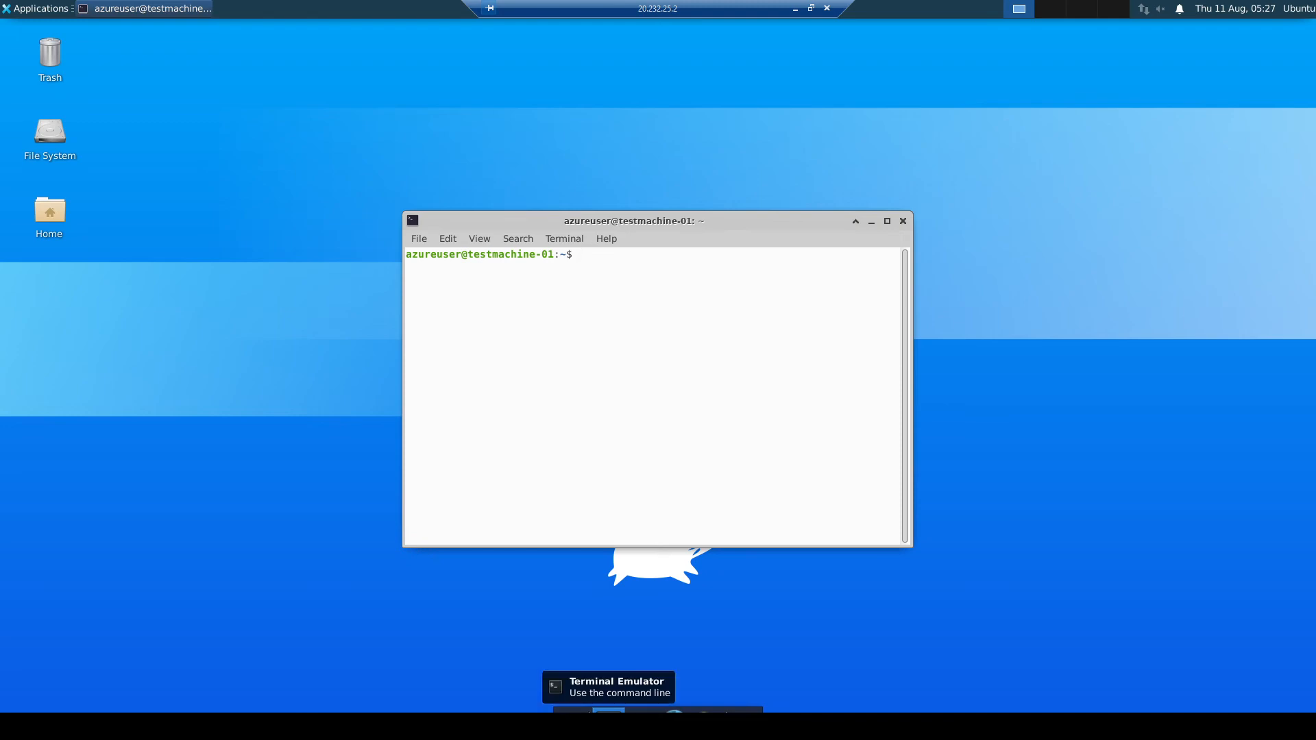
pyautogui.click(674, 710)
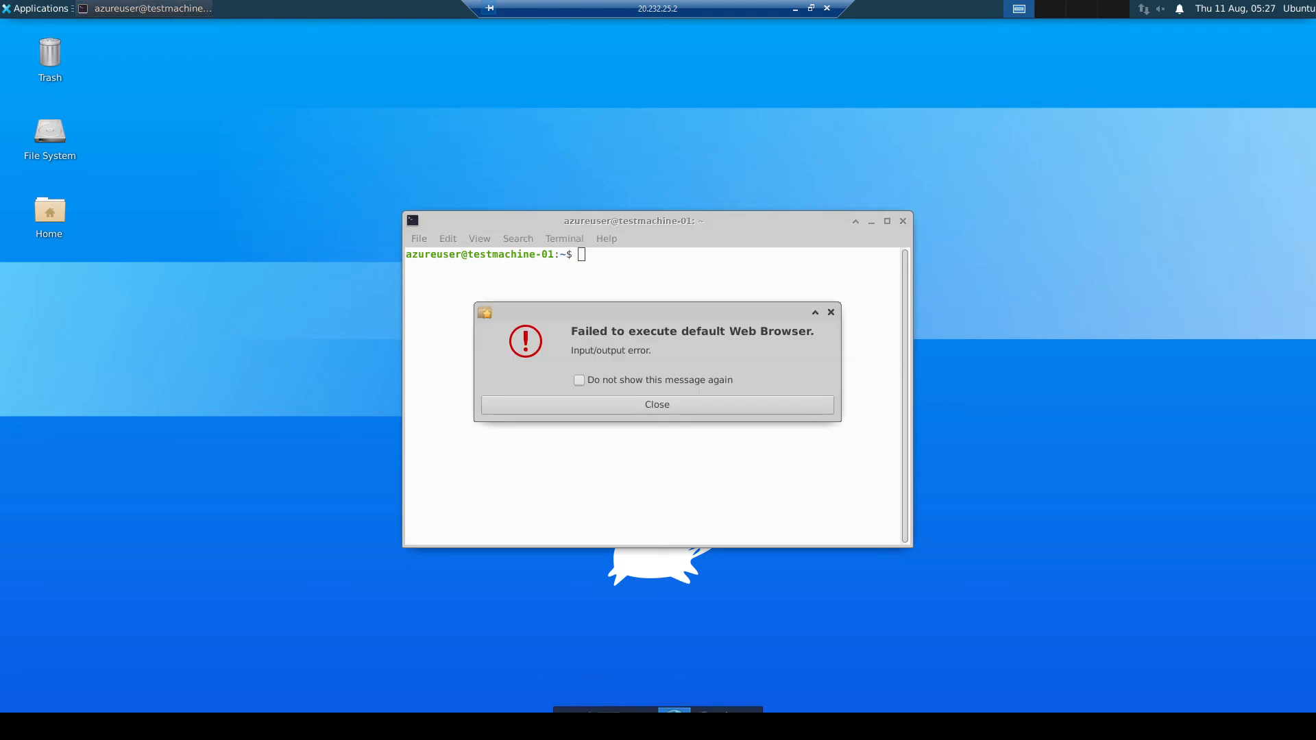
pyautogui.click(687, 411)
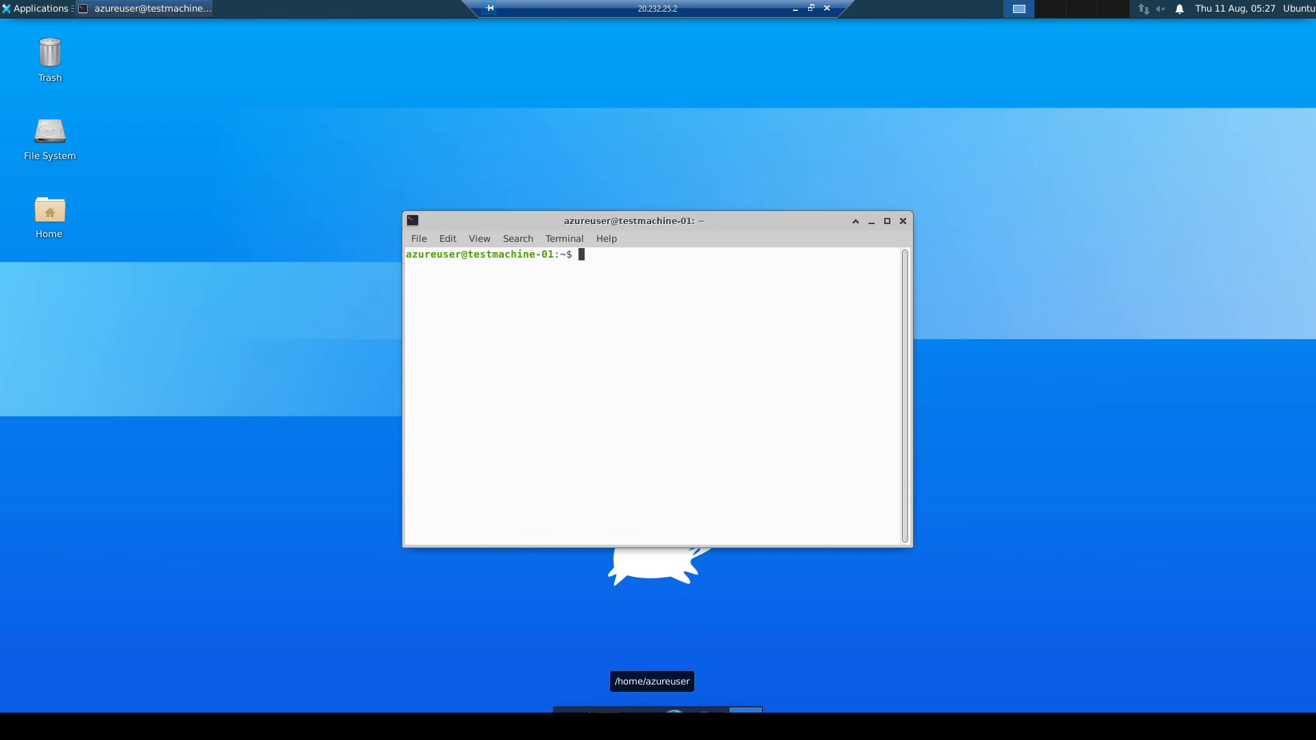
pyautogui.click(746, 710)
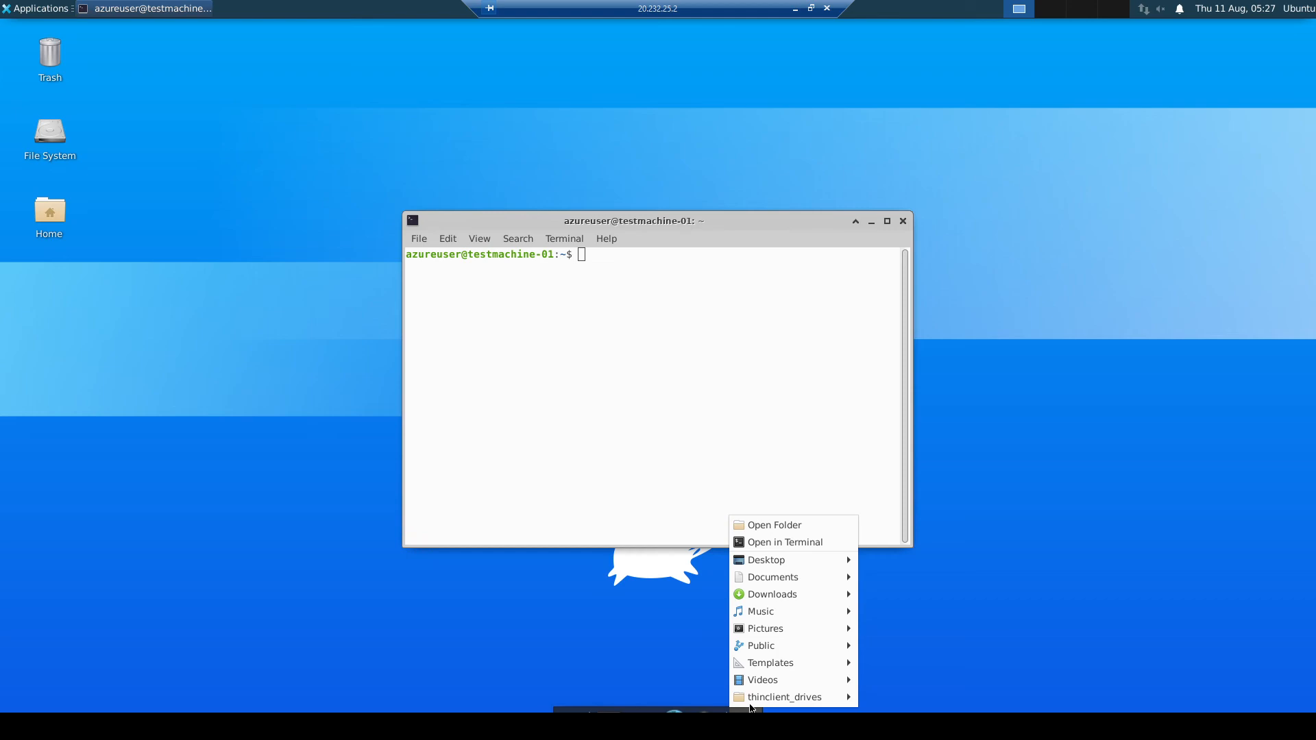
pyautogui.moveTo(761, 693)
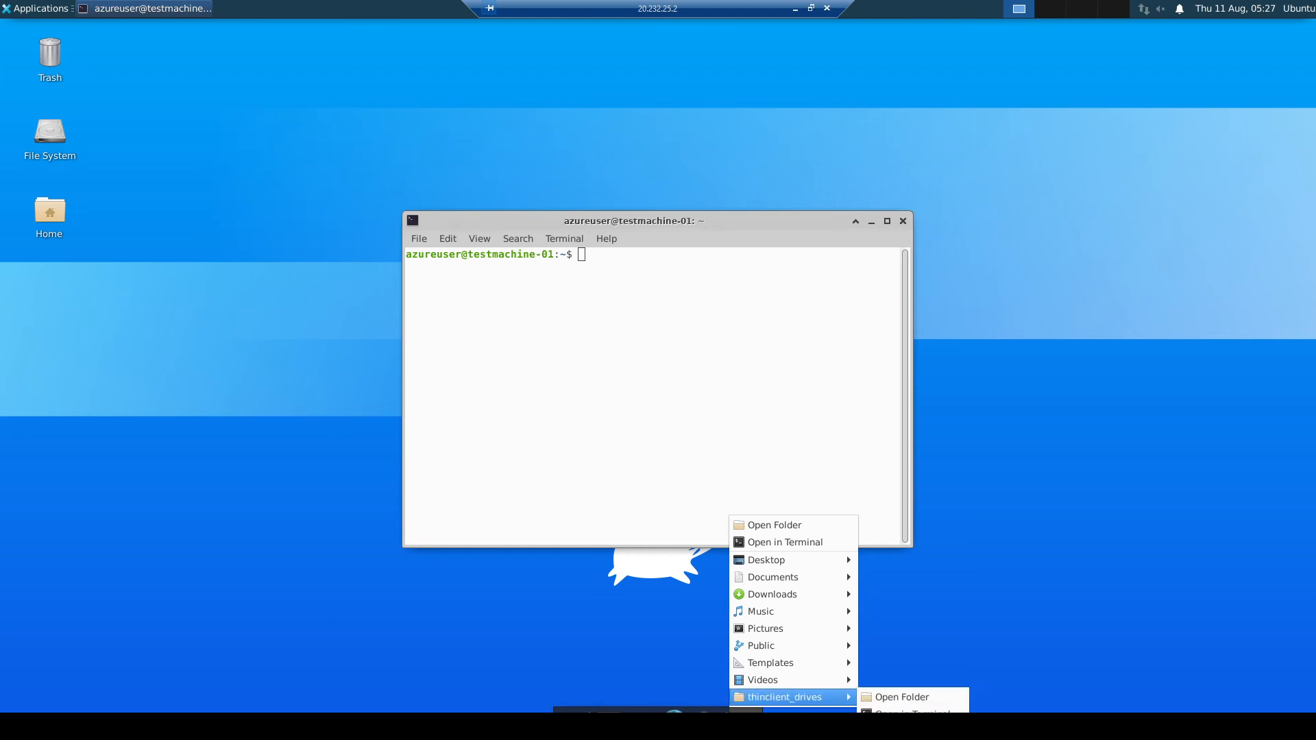